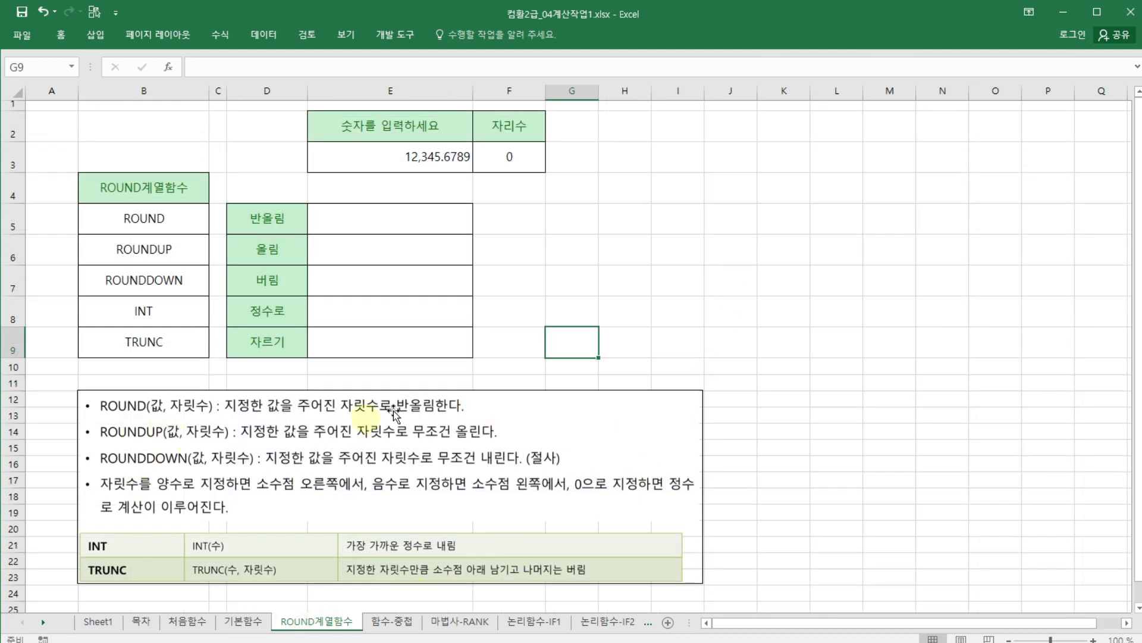
Step: Review the ROUND-family function list, comparing the INT and TRUNC entries with their descriptions below the table
left_click(626, 180)
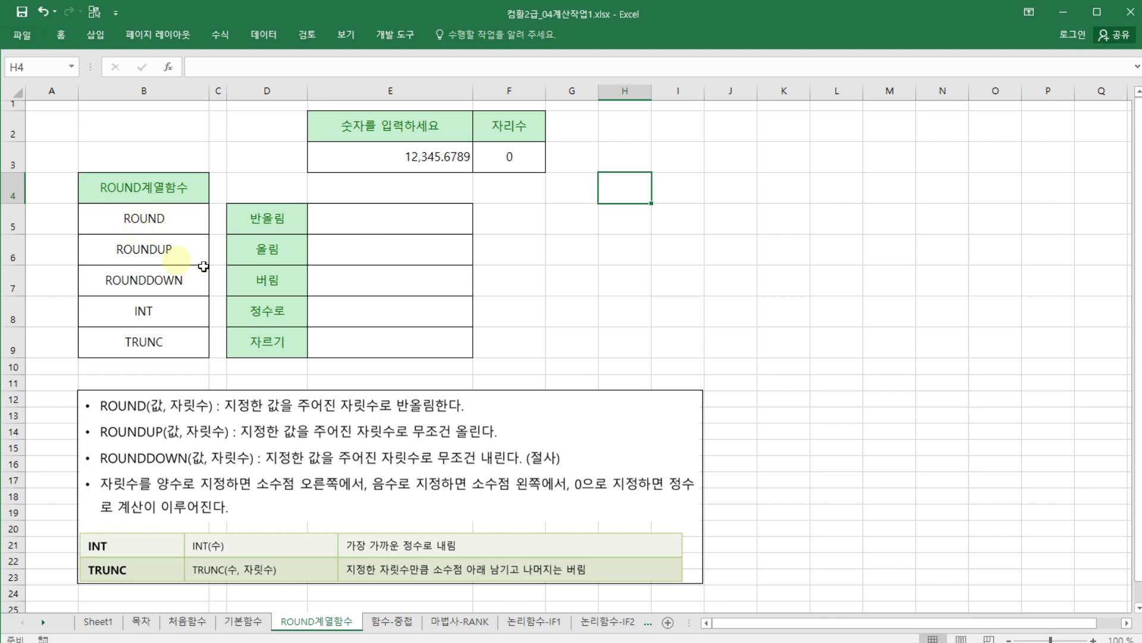
left_click(593, 228)
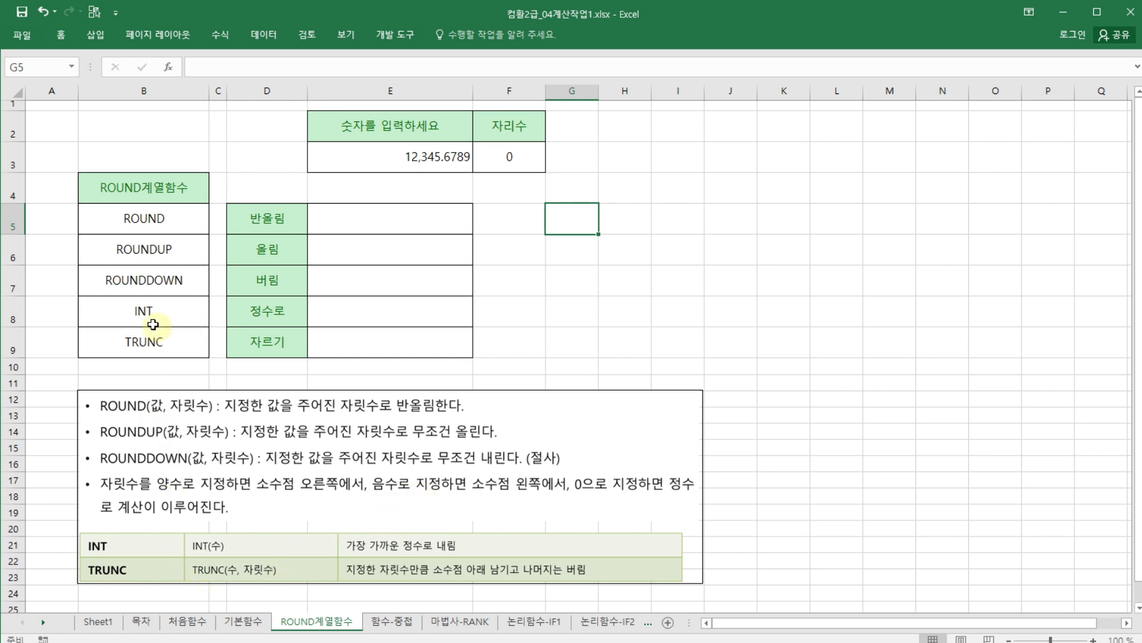
left_click(168, 311)
left_click(167, 341)
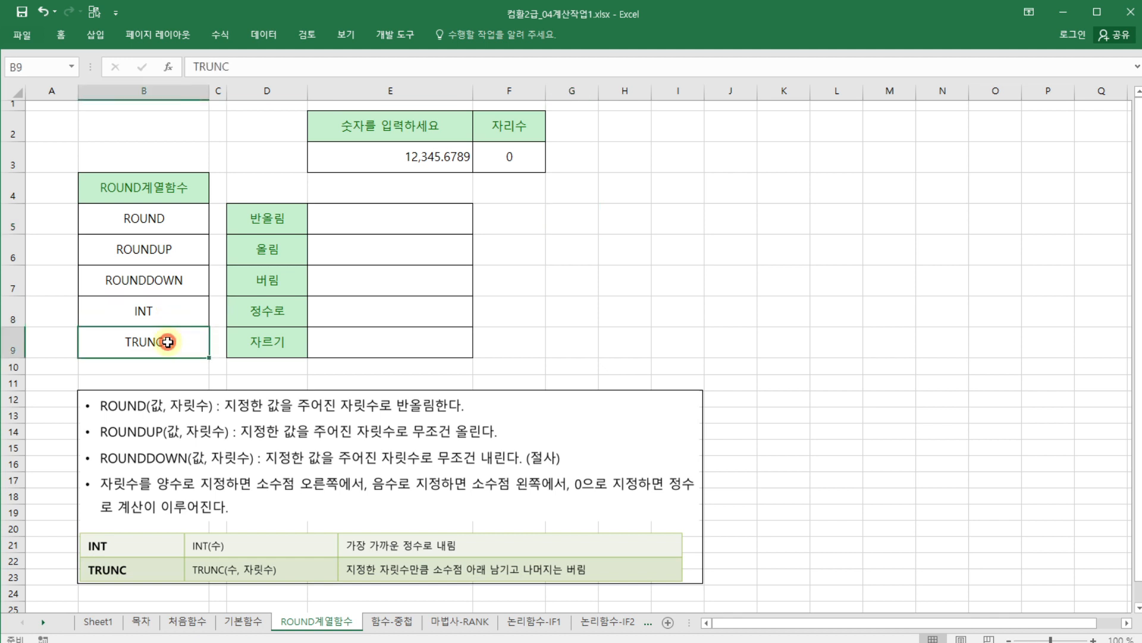
left_click(242, 369)
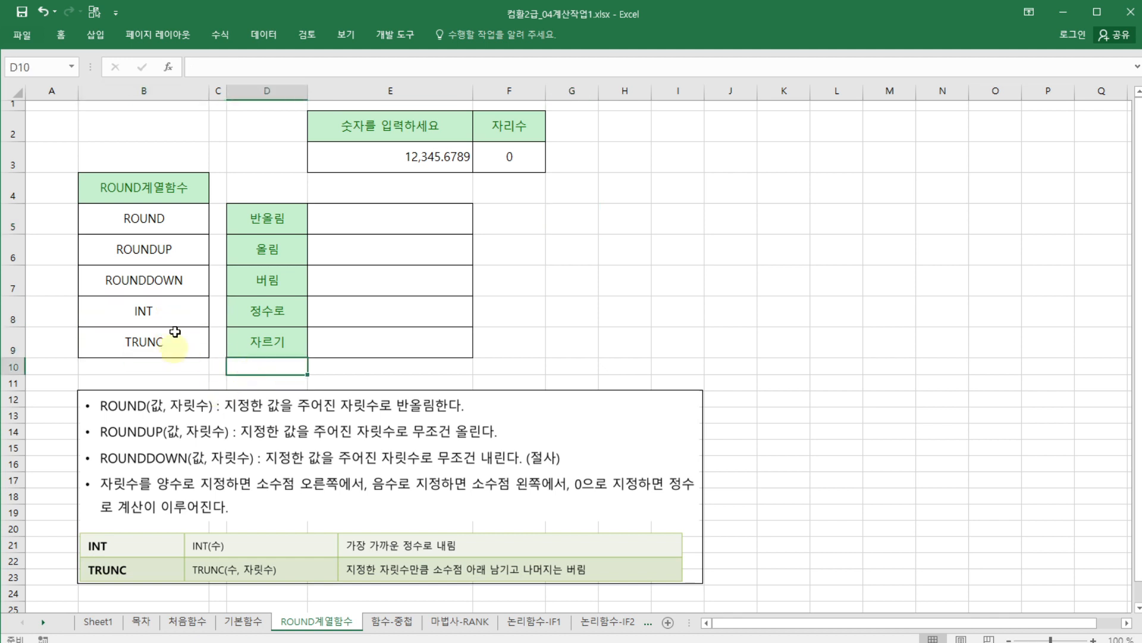
left_click(196, 315)
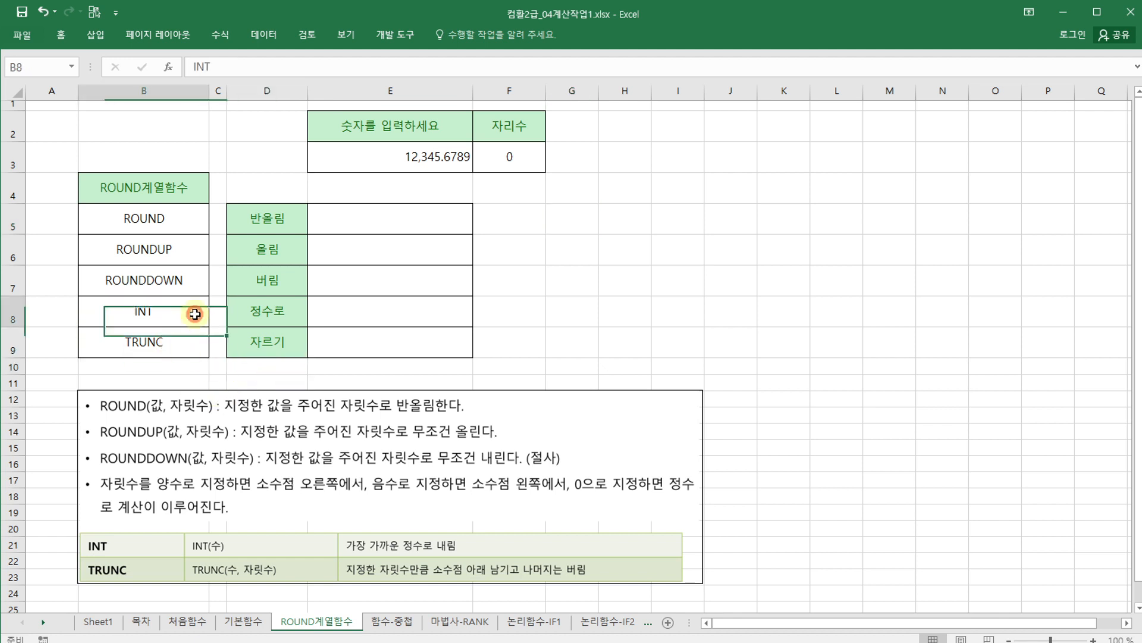
left_click(180, 344)
left_click(184, 325)
left_click(182, 340)
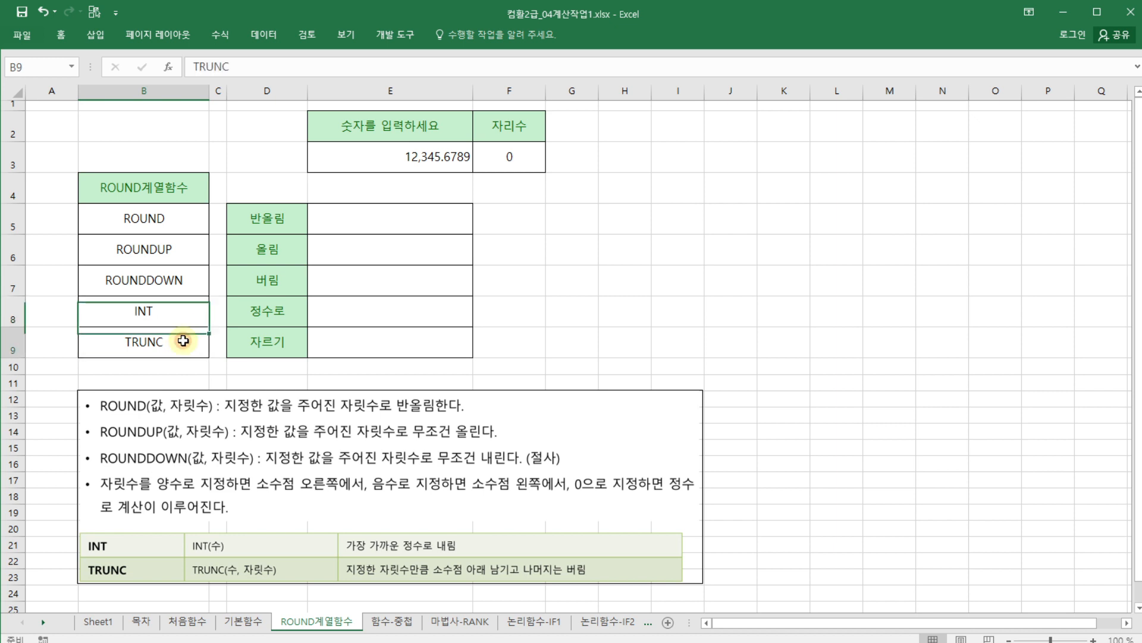
left_click(184, 311)
left_click(181, 338)
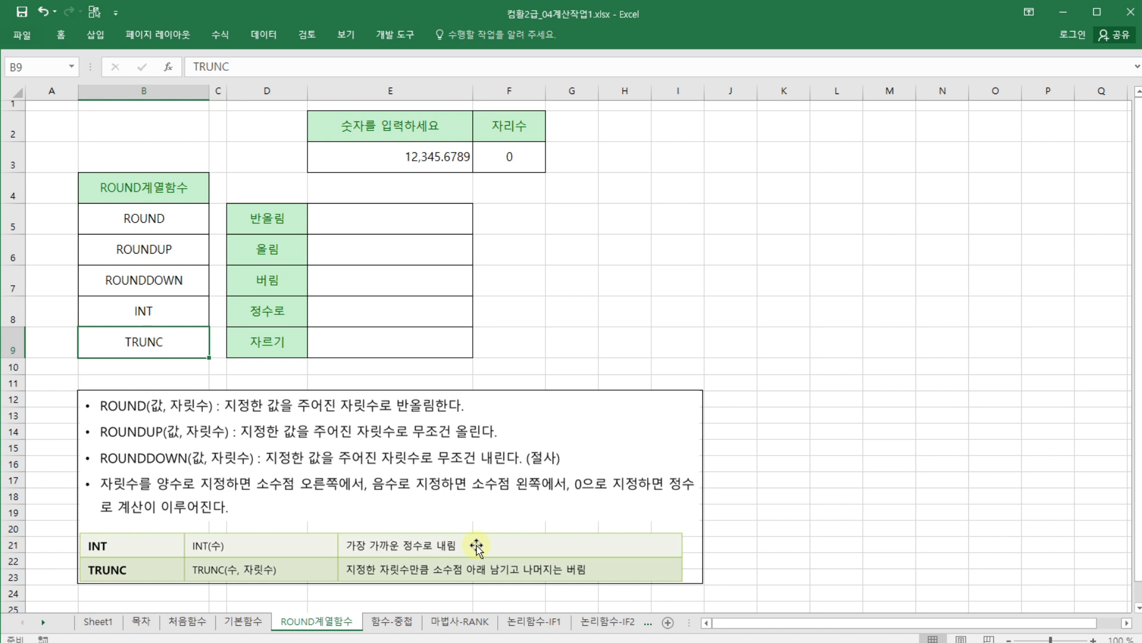
Step: Examine the input number in E3 and the digit count in F3 that the rounding functions take as arguments
left_click_drag(550, 238, 548, 229)
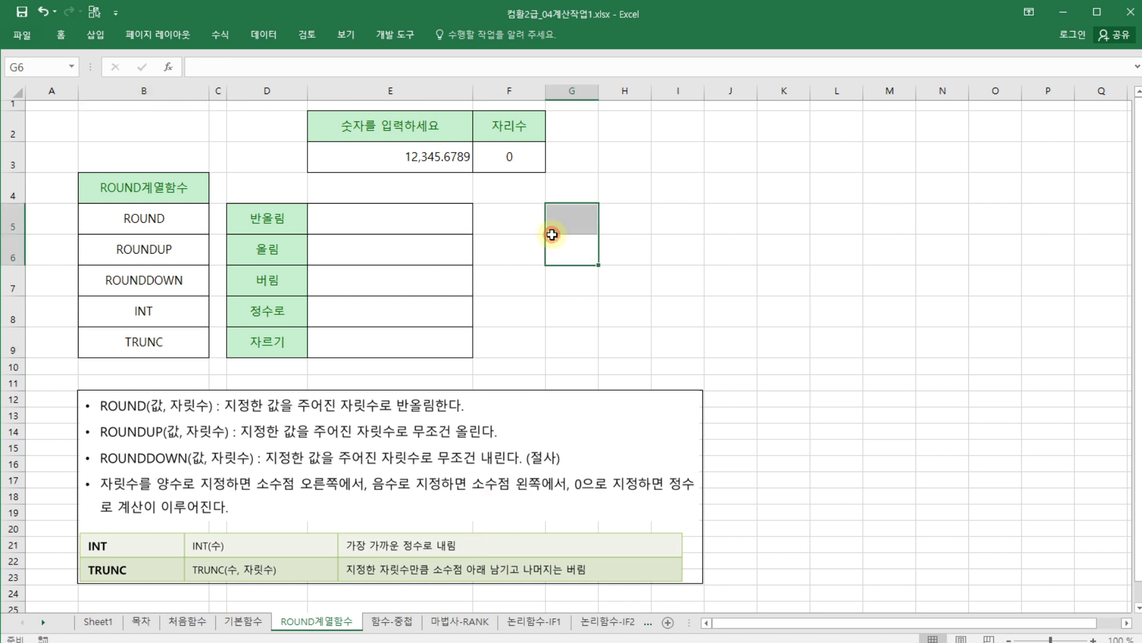
left_click(412, 157)
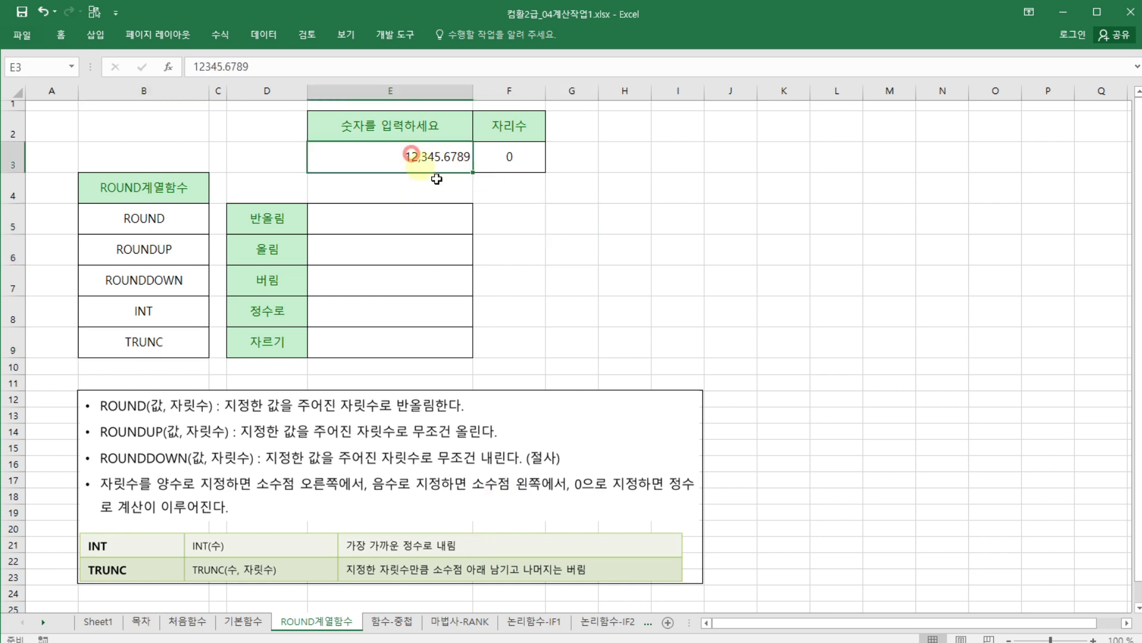
left_click(565, 255)
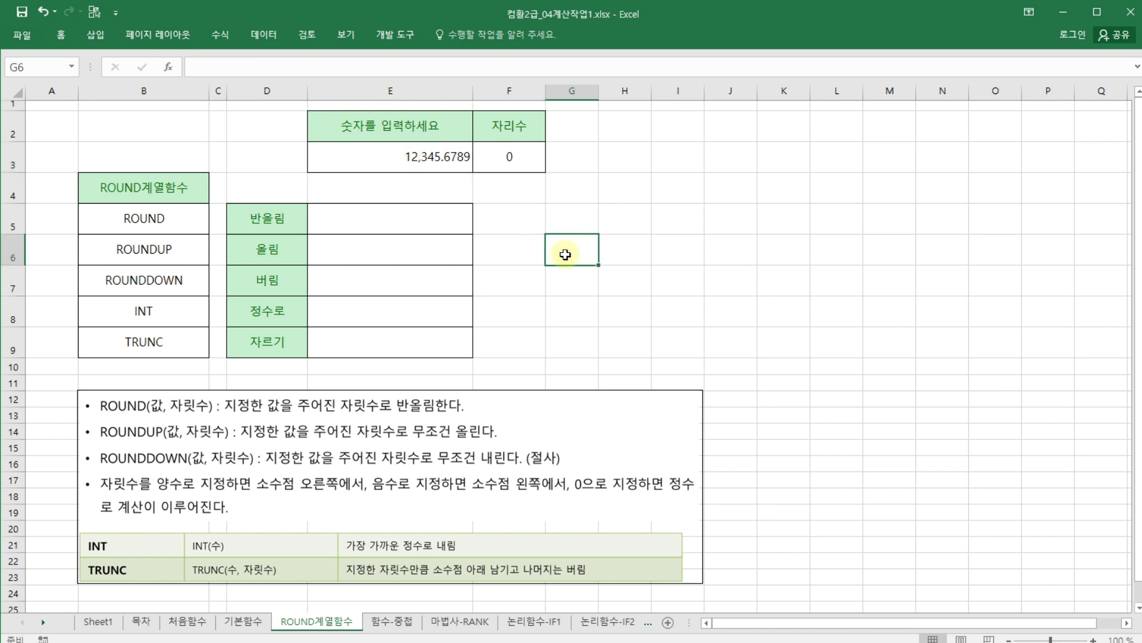
left_click(515, 159)
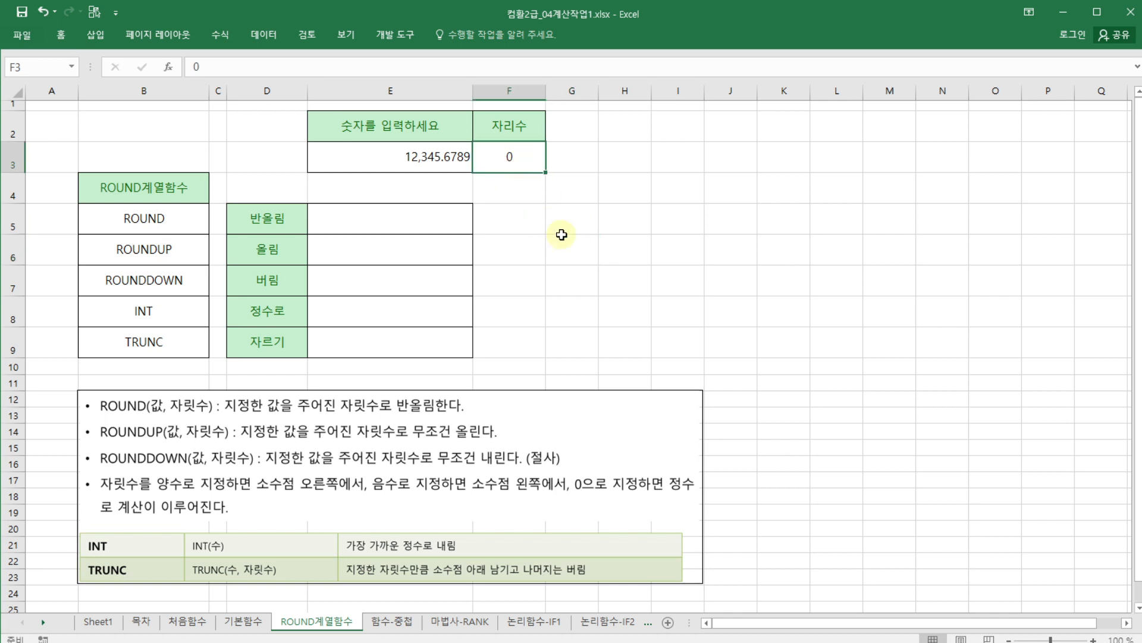
left_click(438, 229)
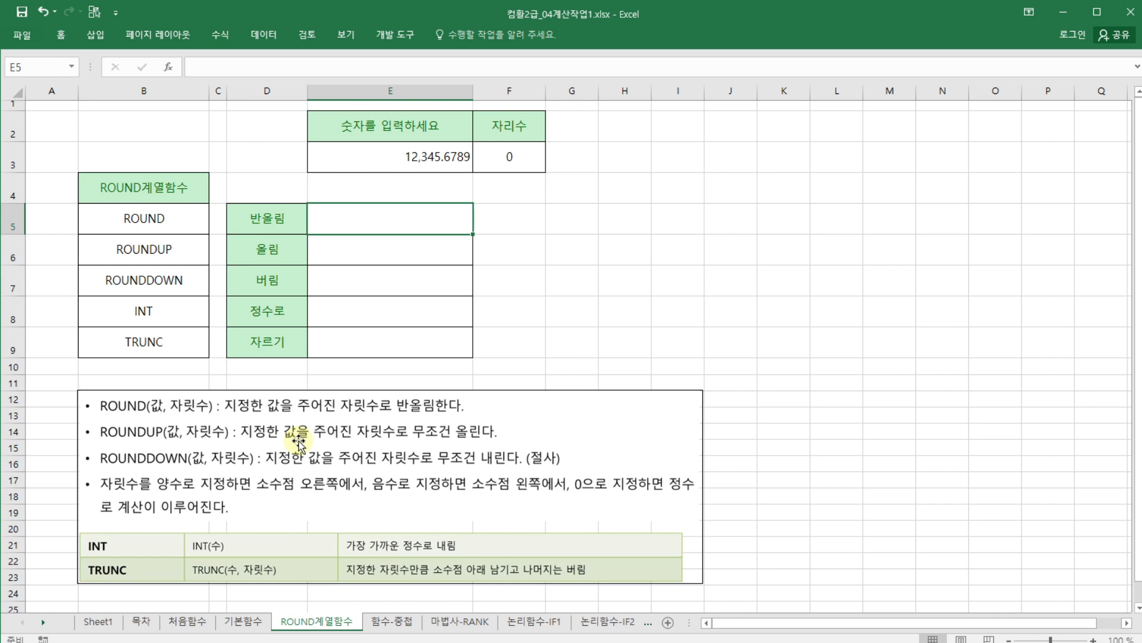
left_click(503, 158)
left_click(542, 229)
left_click(516, 153)
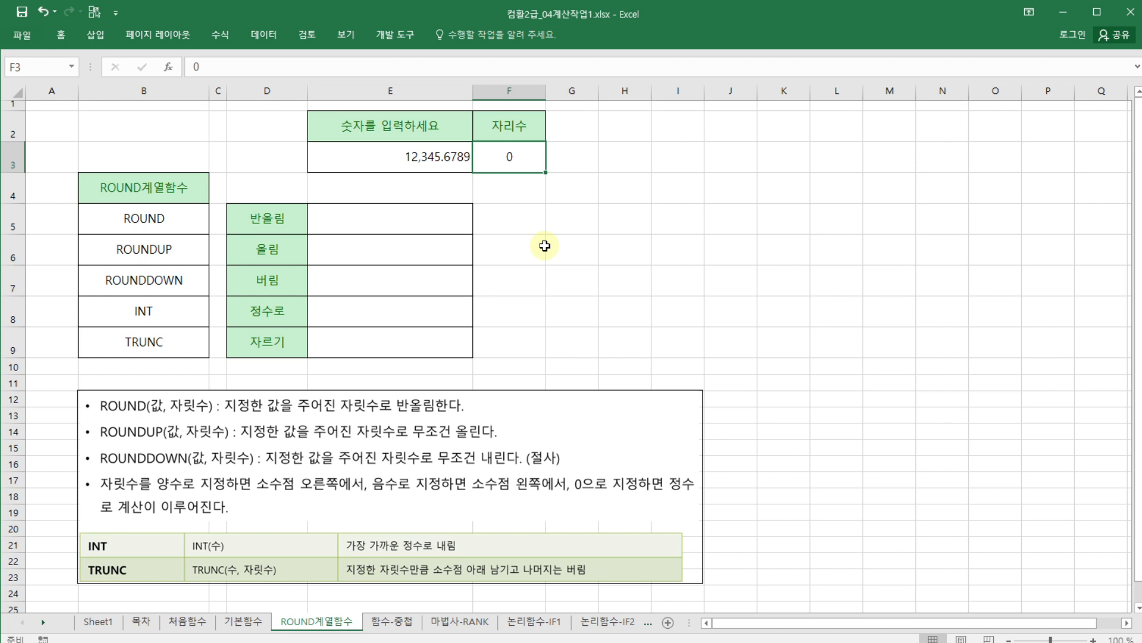
Step: Enter =ROUND(E3,F3) in cell E5, the 반올림 row, to round the input number to the given digits
left_click(445, 222)
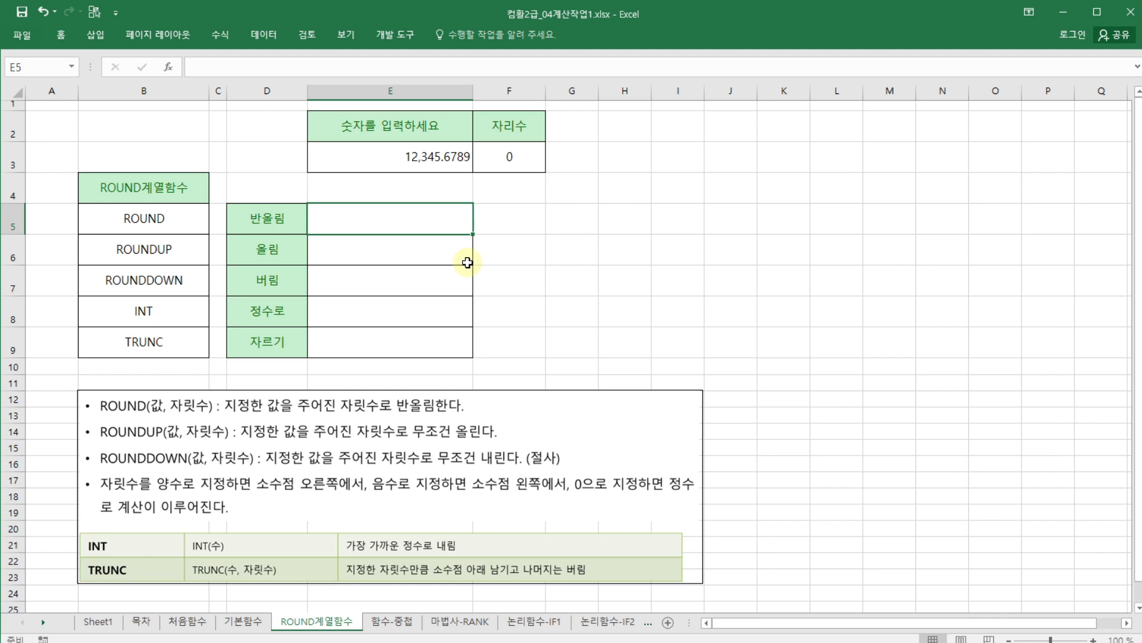
type("=")
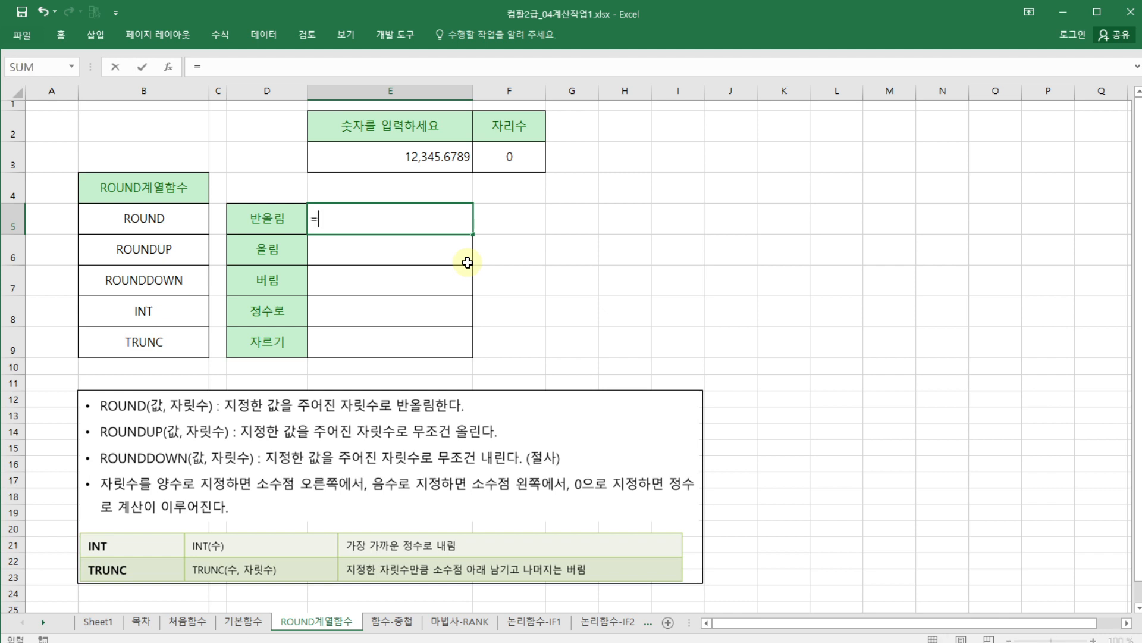
type("ㄱ")
type("round")
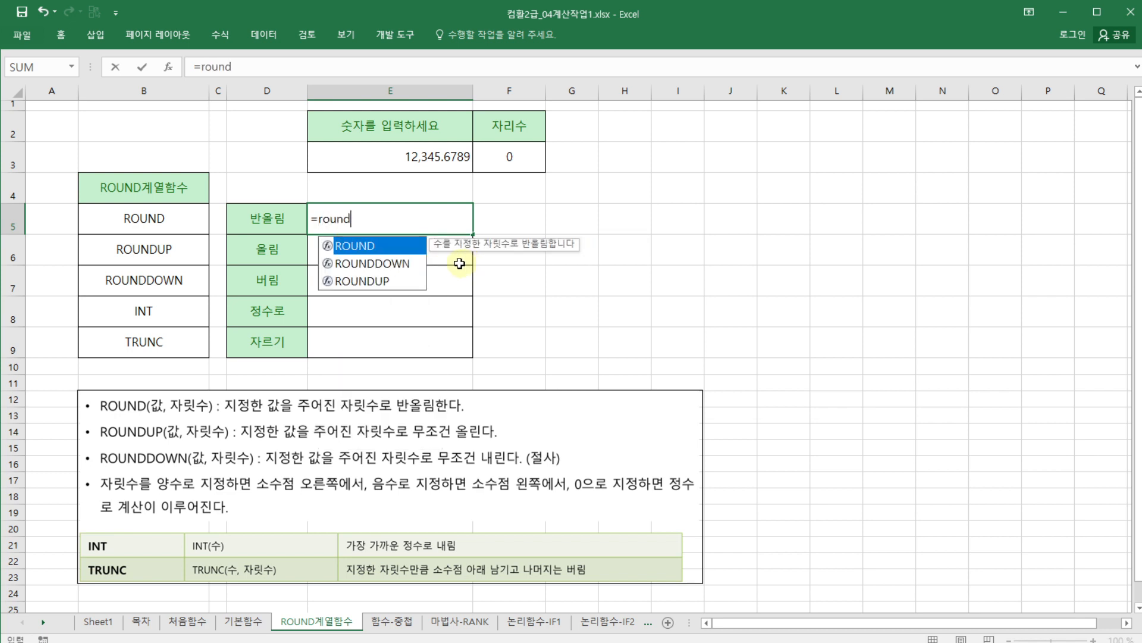
double_click(393, 246)
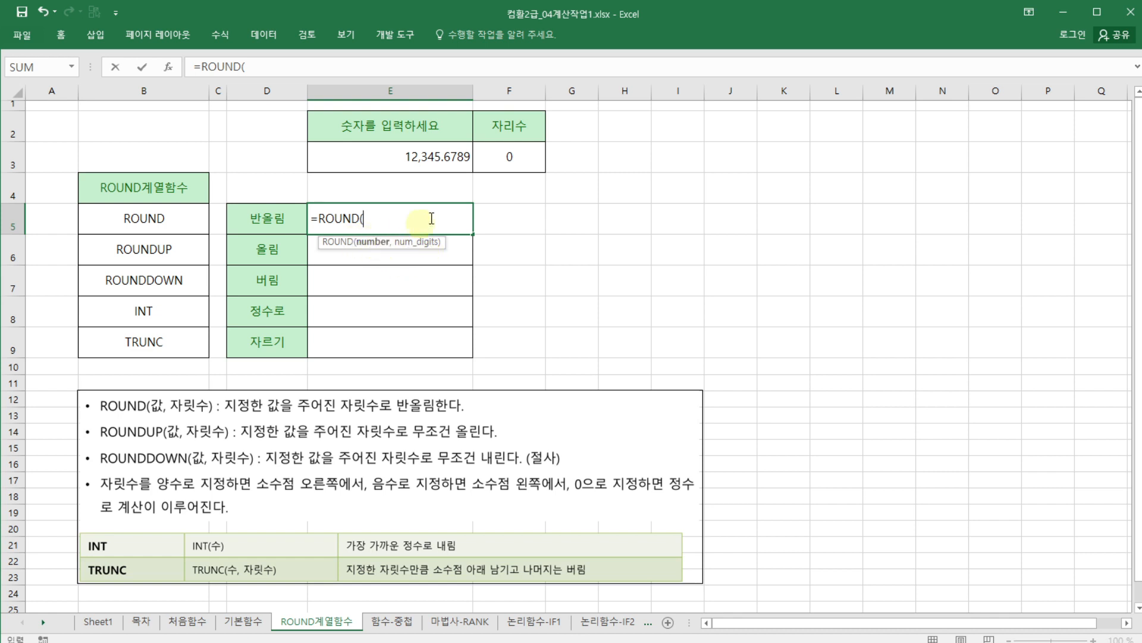
left_click(453, 156)
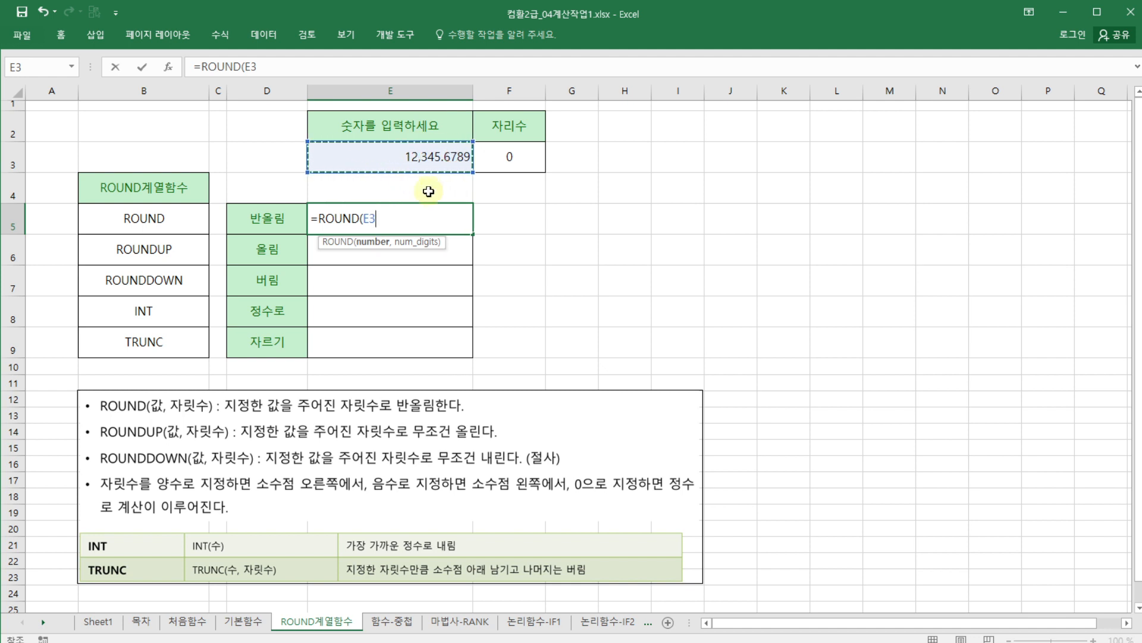
type(",")
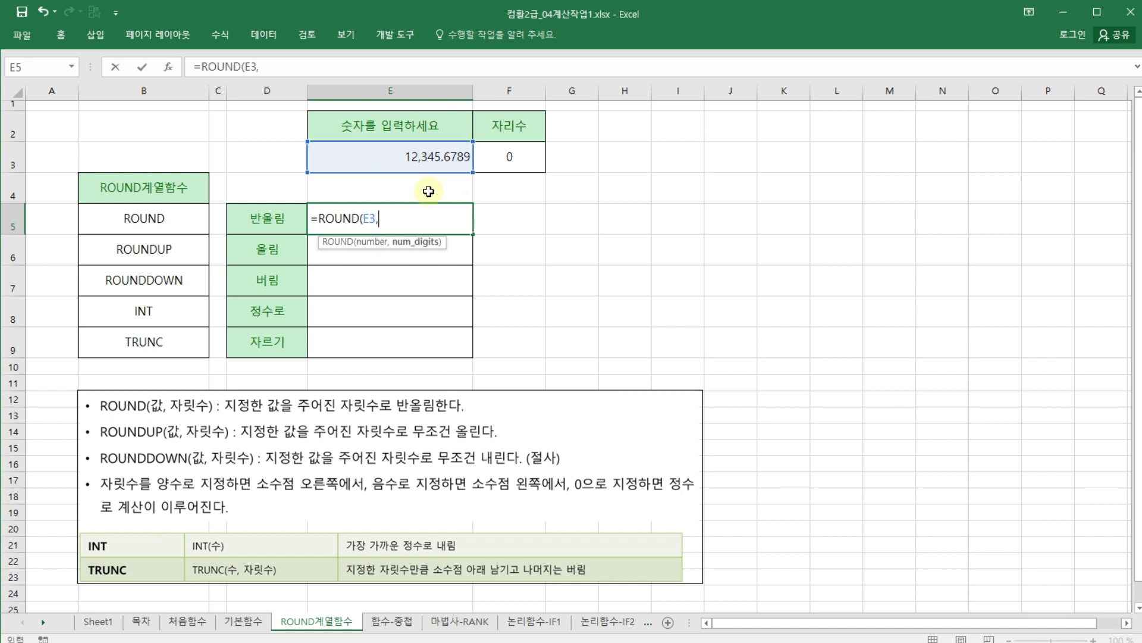
left_click(509, 154)
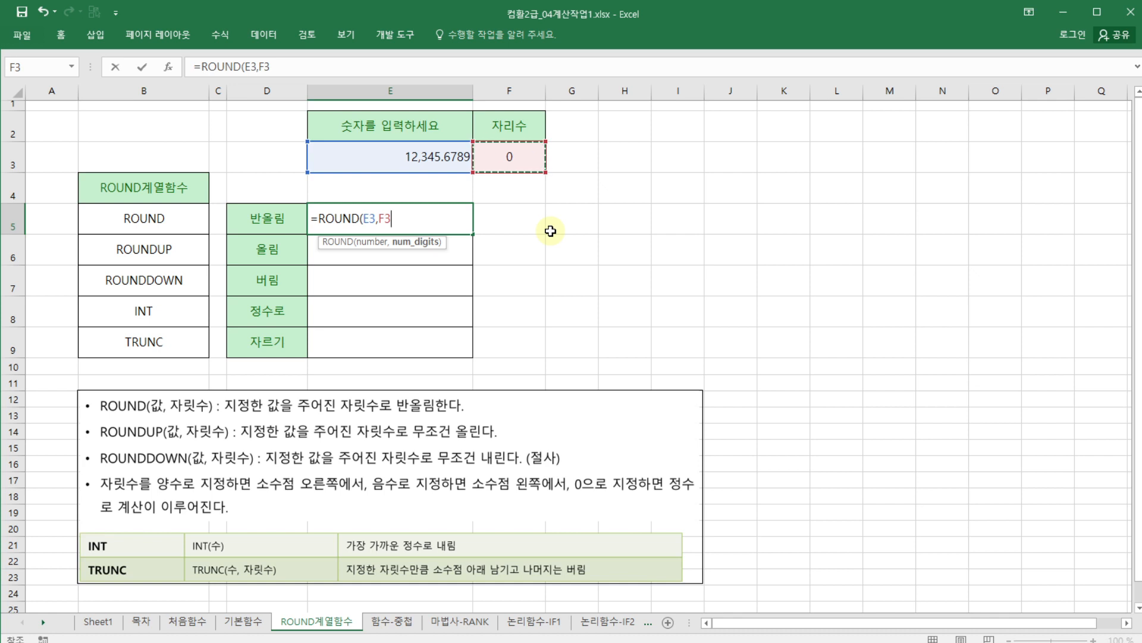
type(")")
key("Return")
left_click(413, 215)
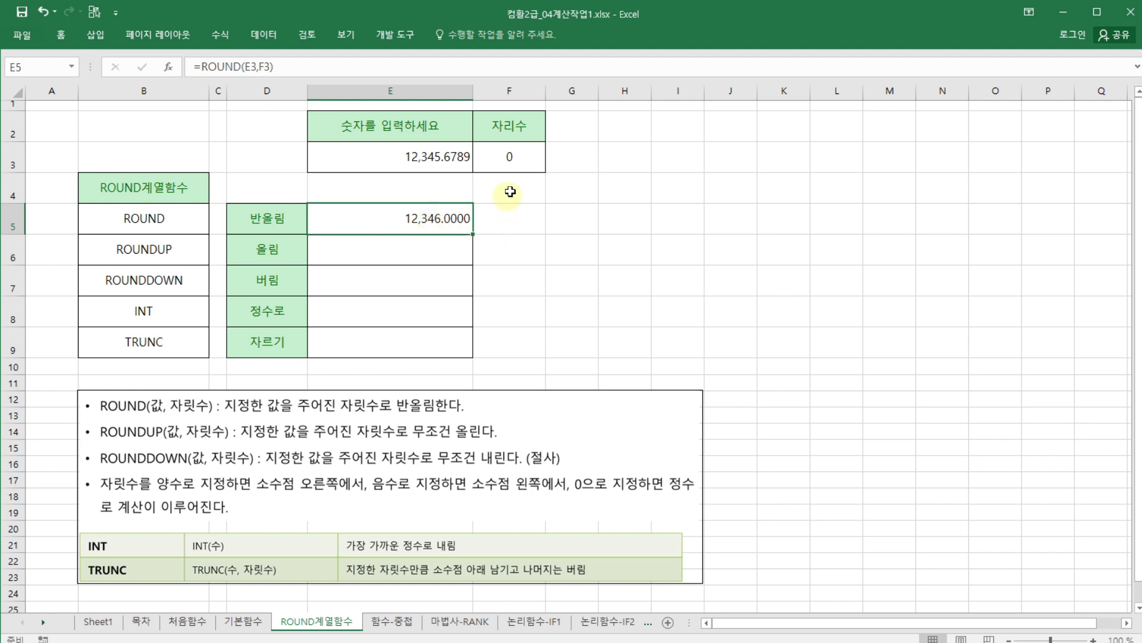
Step: Enter =ROUNDUP(E3,F3) in cell E6, the 올림 row, to round the input number up
left_click(453, 248)
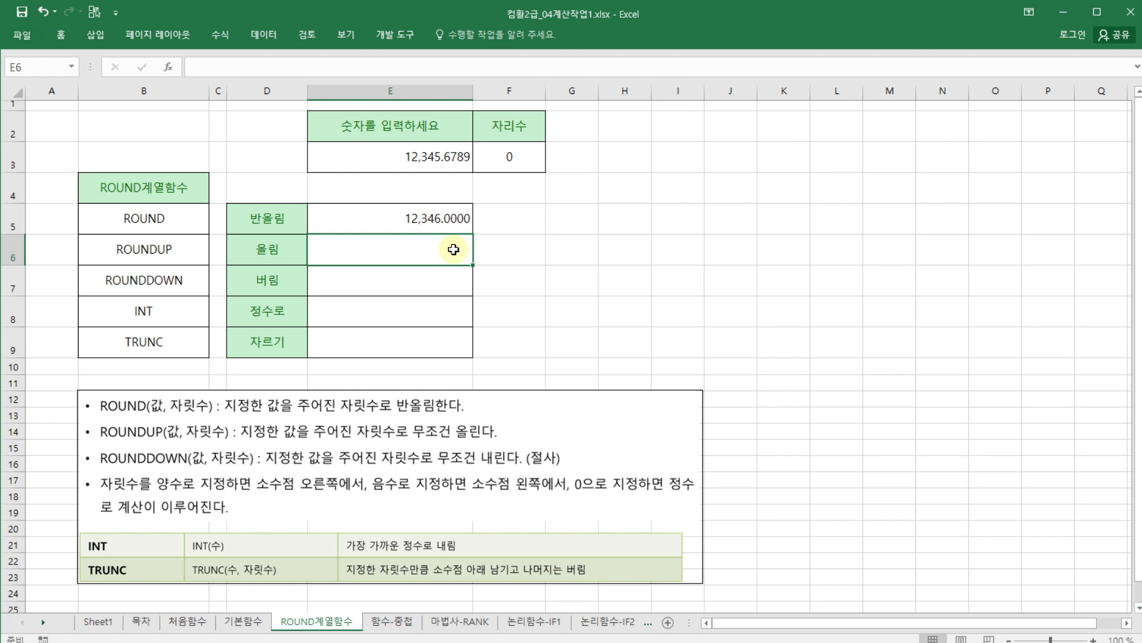
type("=round")
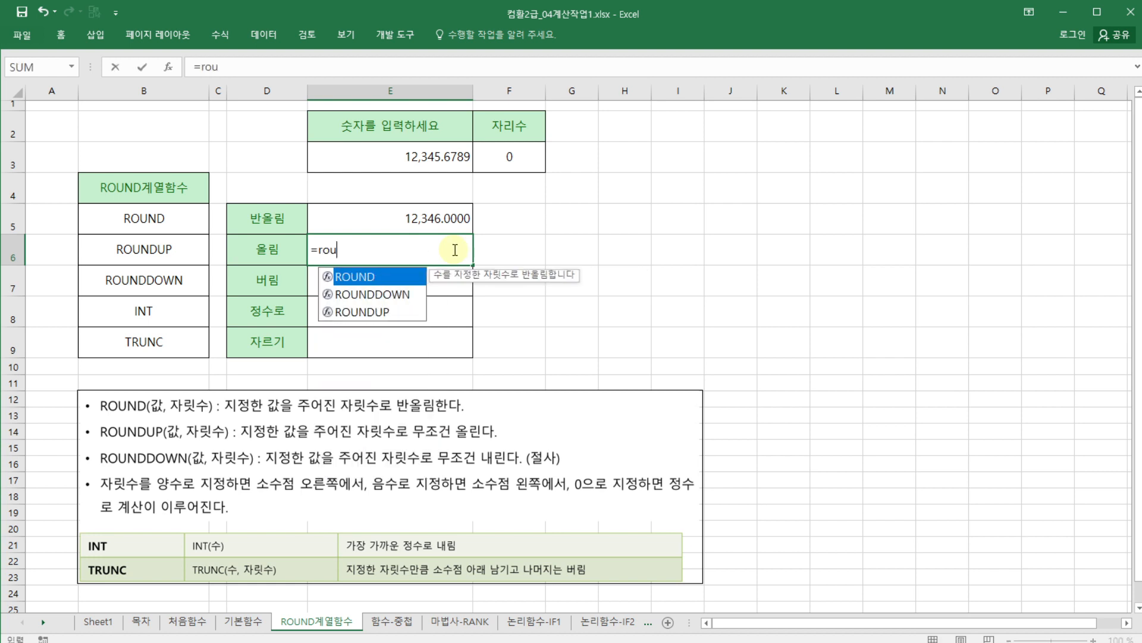
double_click(387, 313)
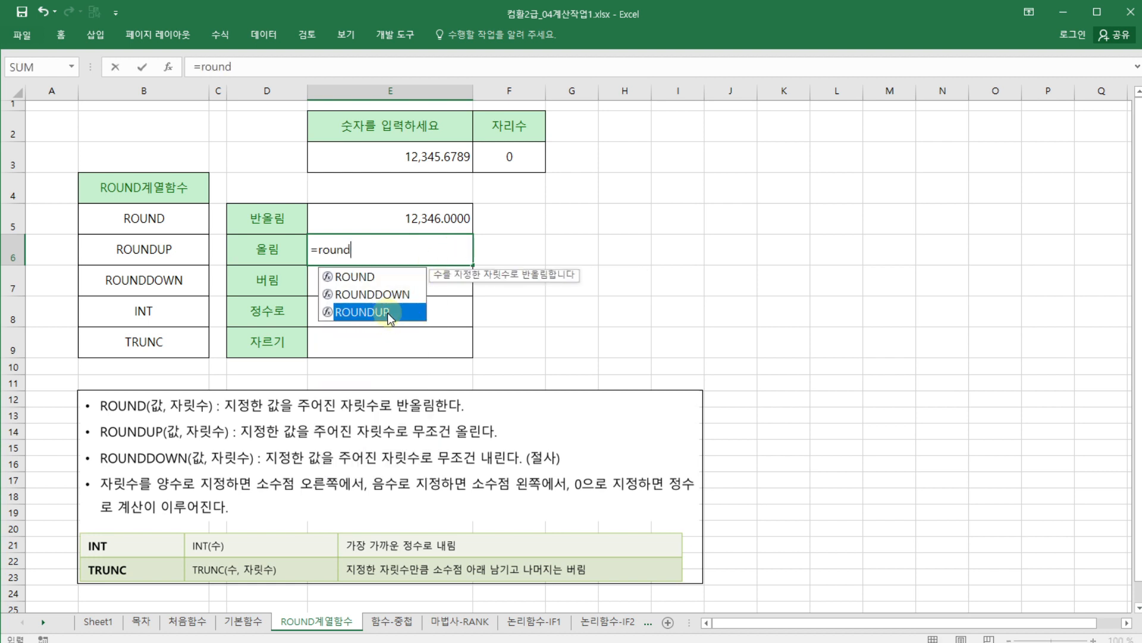
left_click(433, 161)
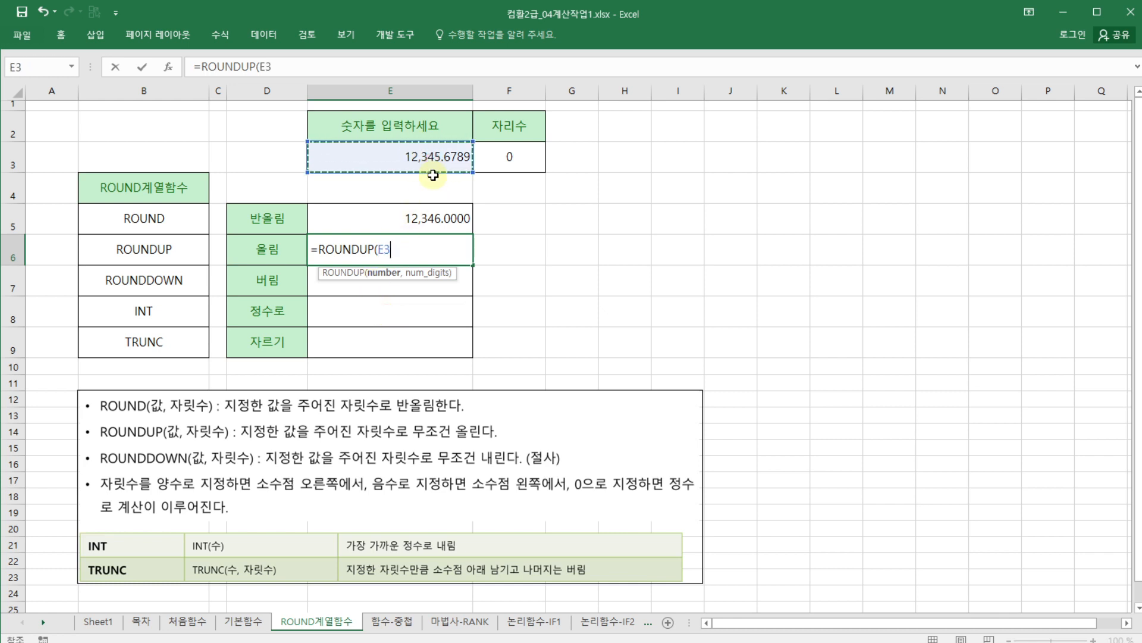
type(",")
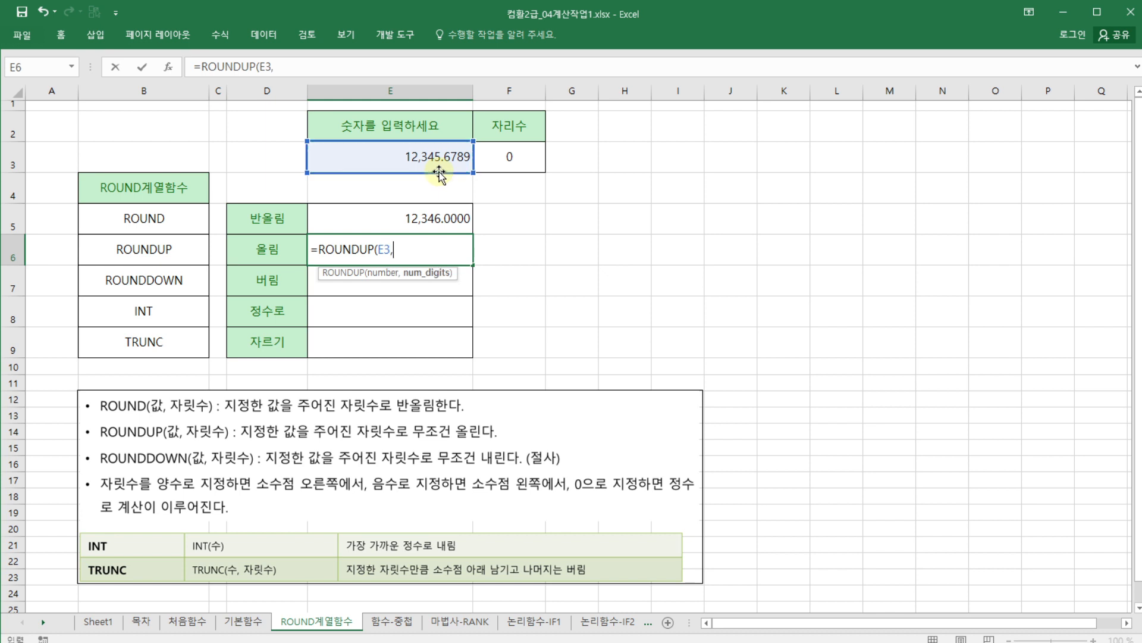
left_click(511, 156)
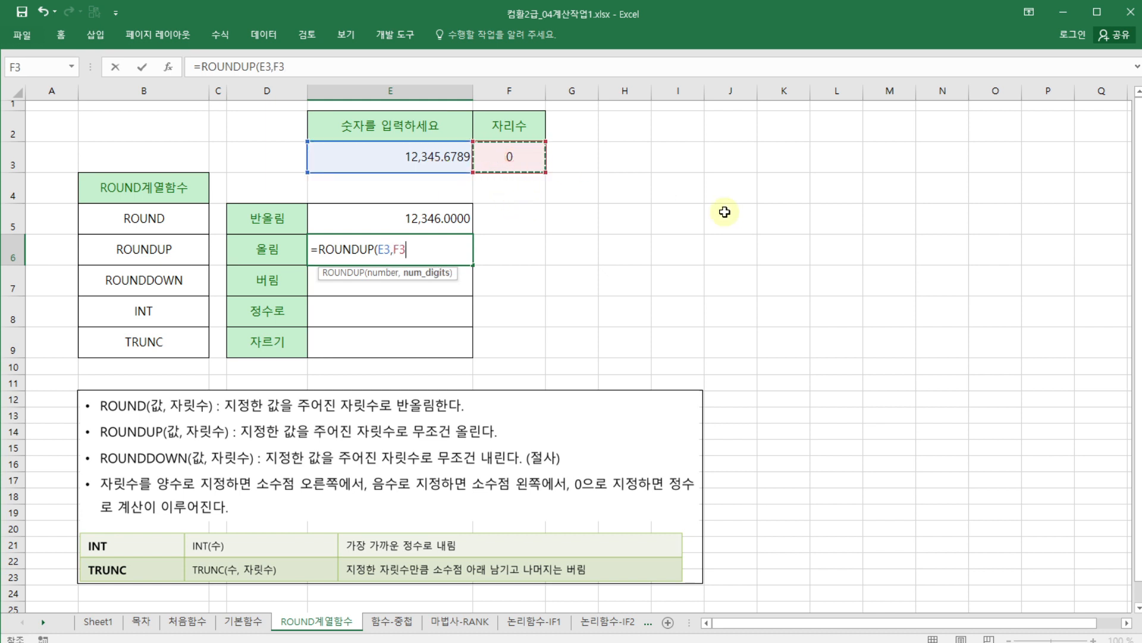
type(")")
key("Return")
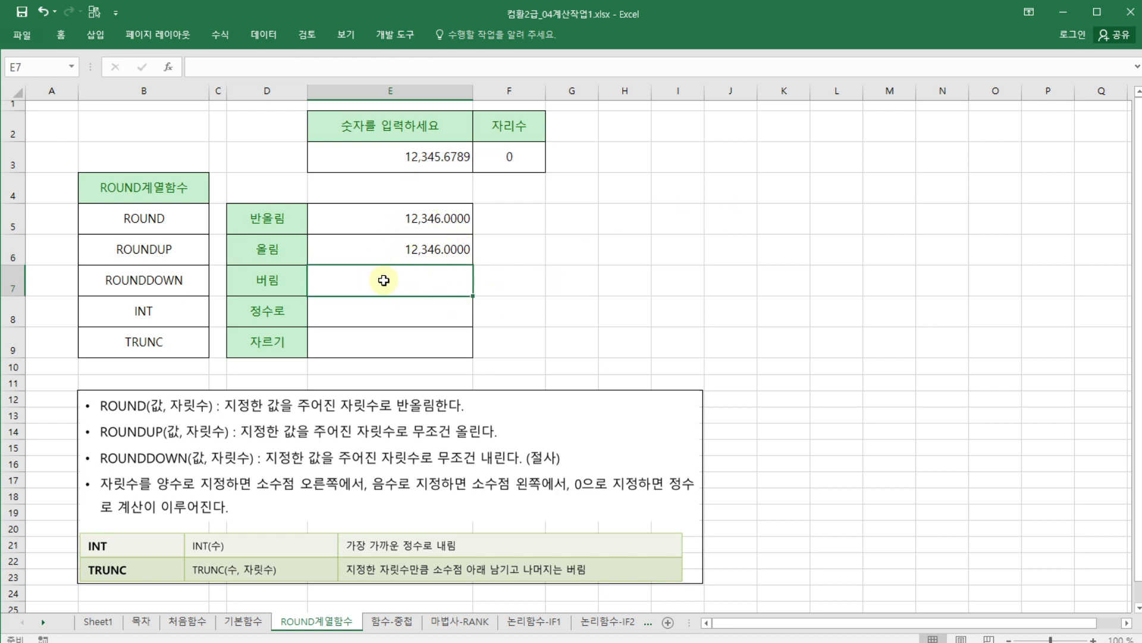
Step: Enter =ROUNDDOWN(E3,F3) in cell E7, the 버림 row, to round the input number down
type("=")
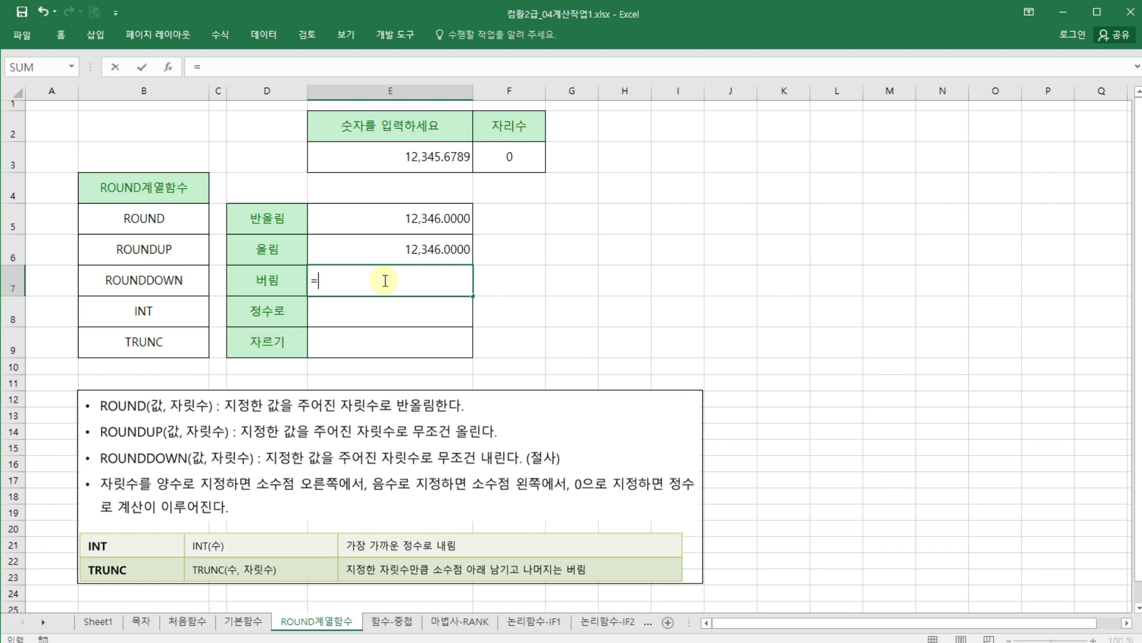
type("round")
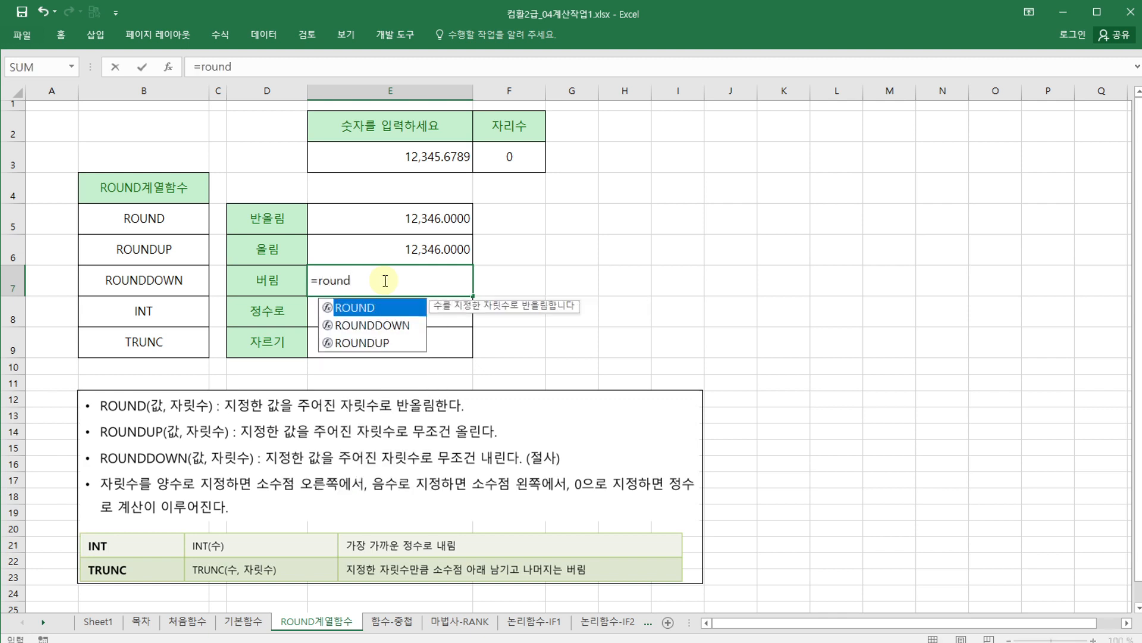
double_click(390, 326)
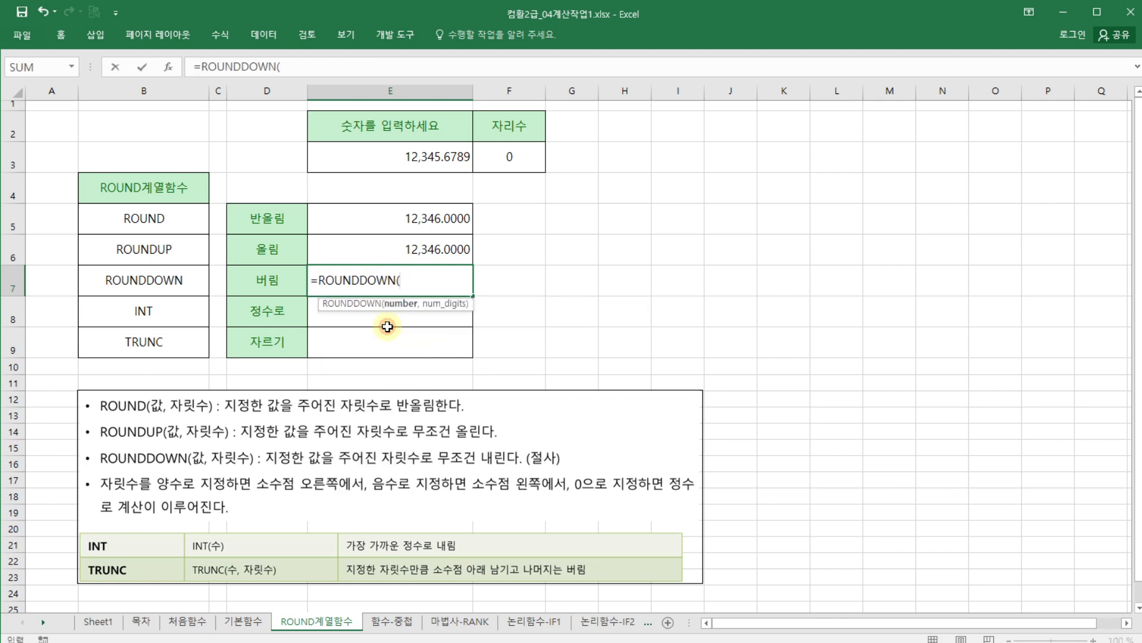
left_click(433, 168)
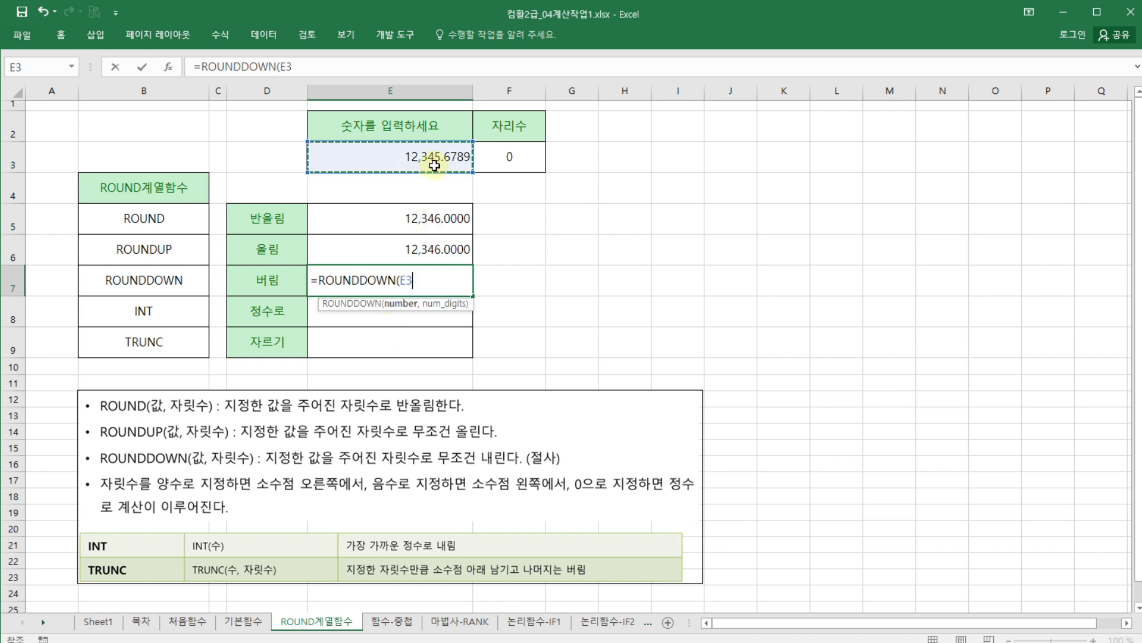
type(",")
left_click(513, 153)
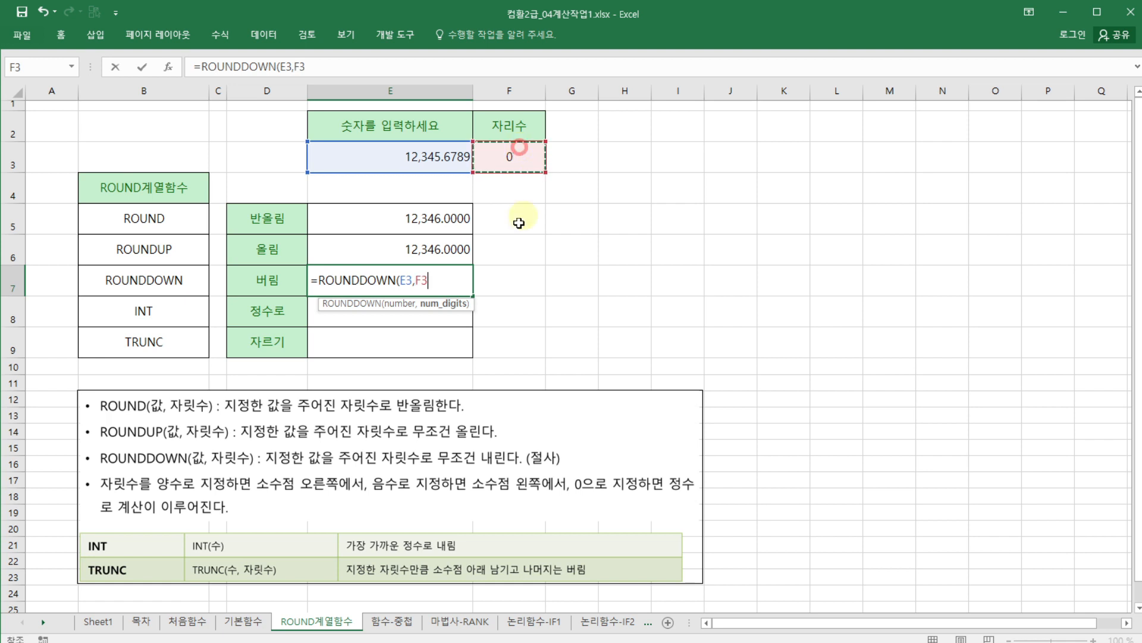
type(")")
key("Return")
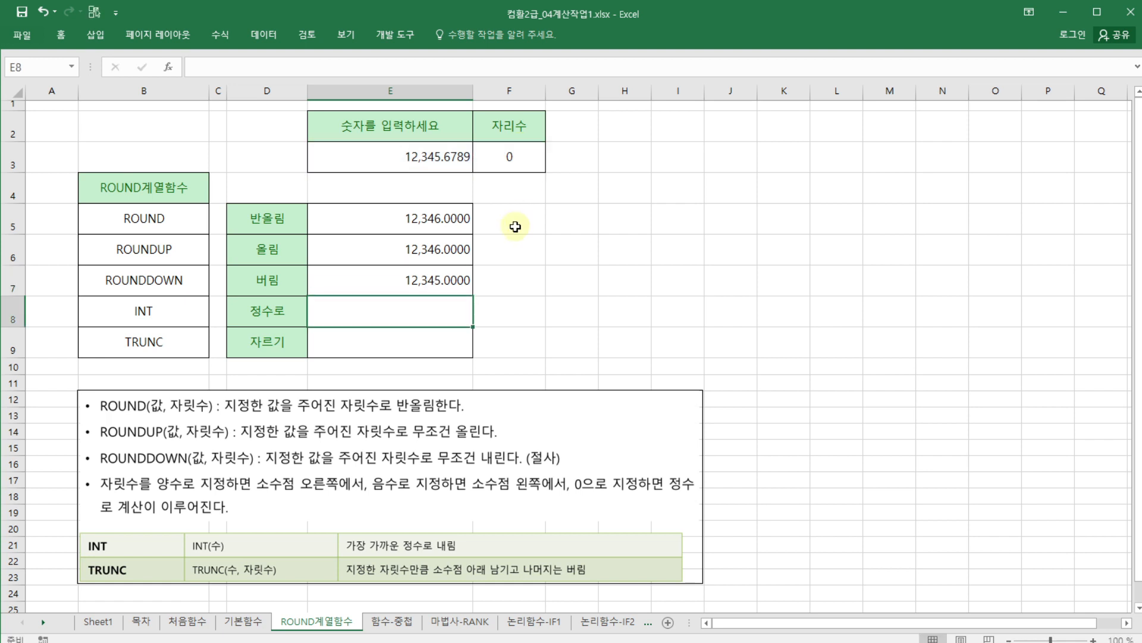
left_click(459, 276)
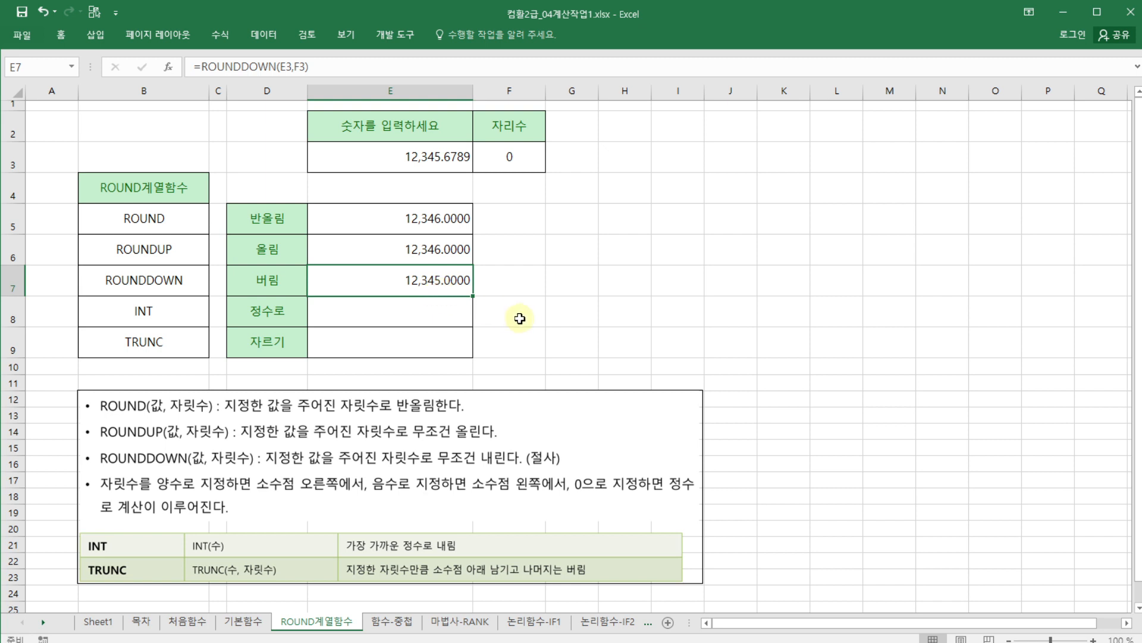
Step: Enter =INT(E3) in cell E8, the 정수로 row, to reduce the input number to an integer
left_click(439, 311)
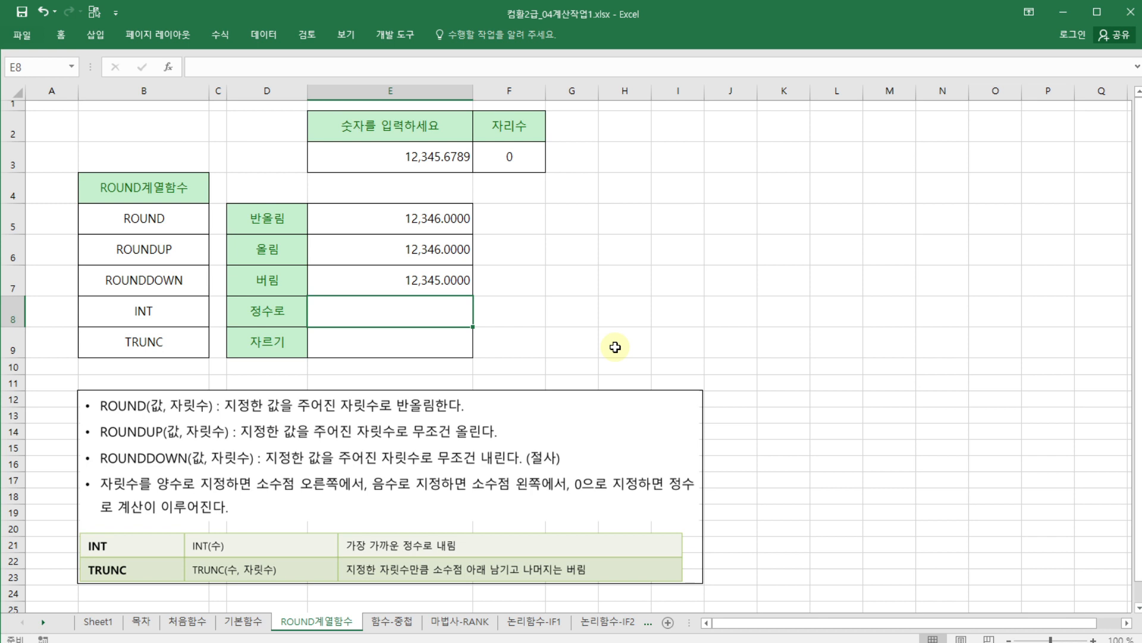
type("=int")
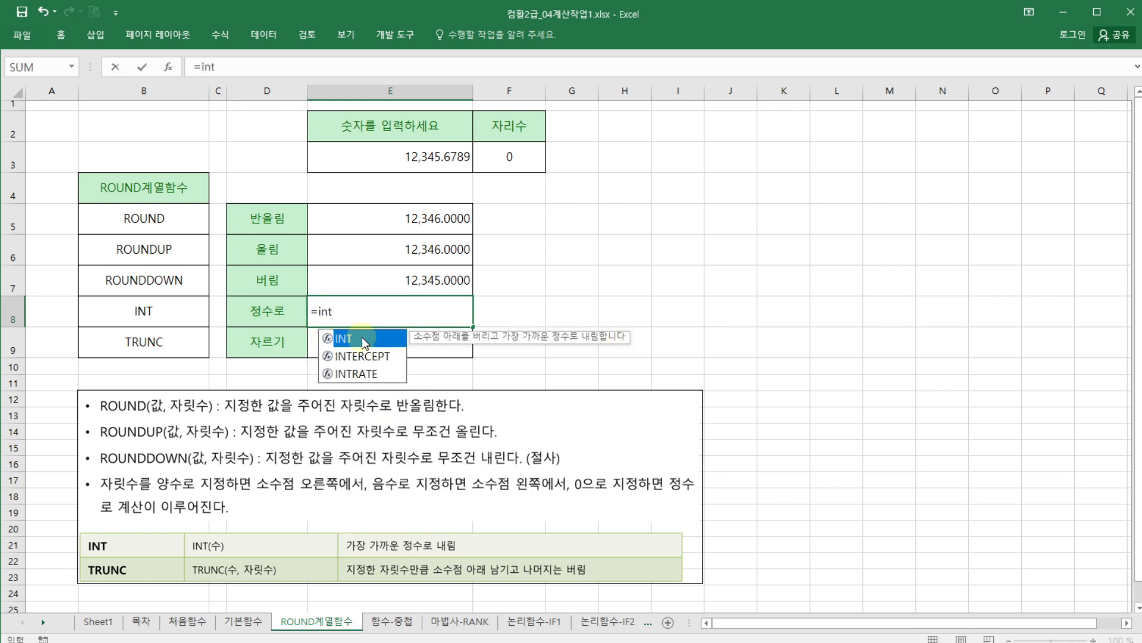
double_click(361, 337)
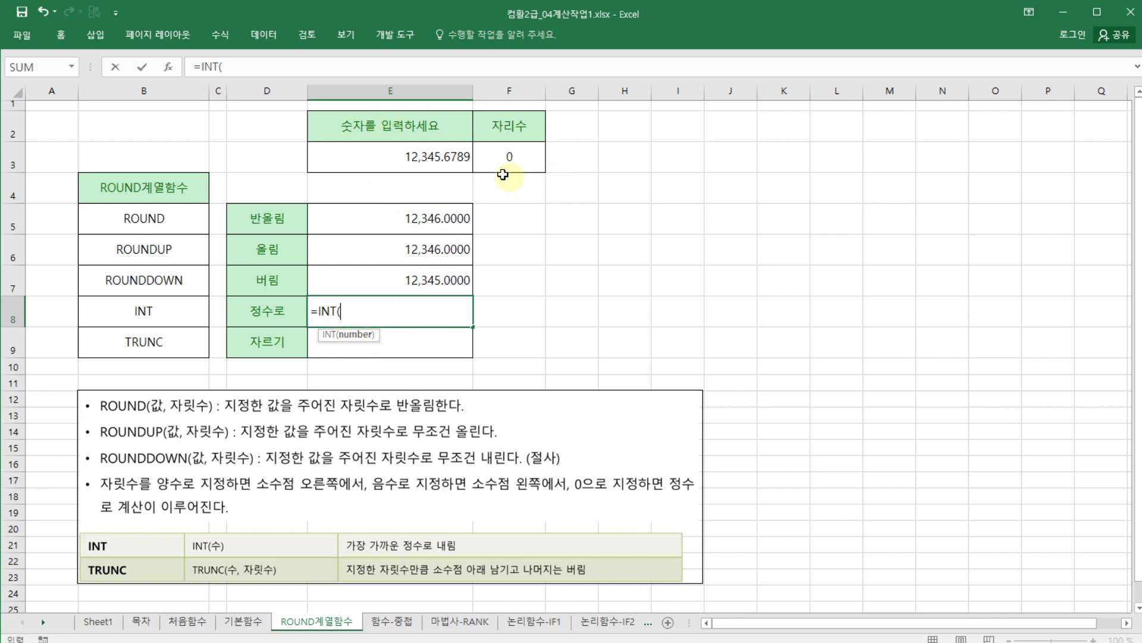
left_click(442, 154)
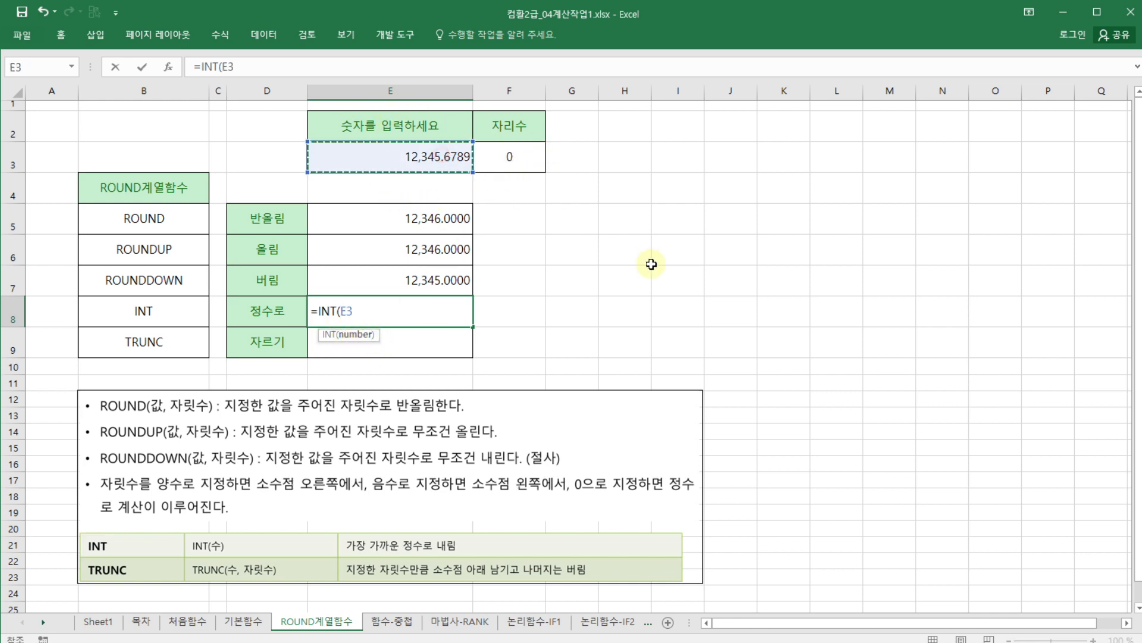
type(")")
key("Return")
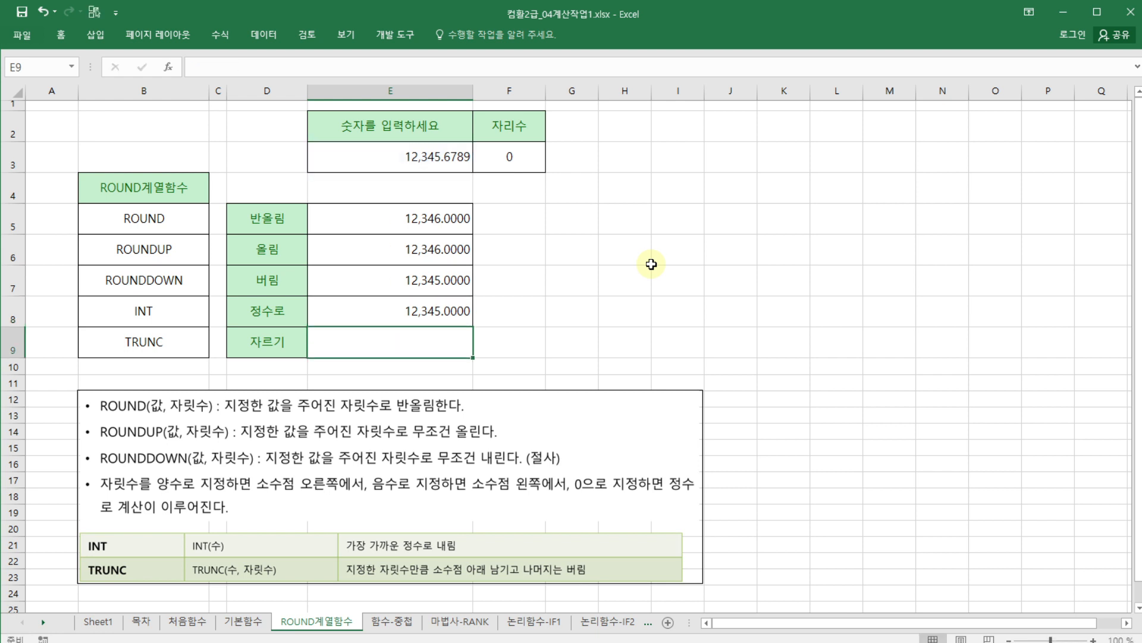
left_click(456, 307)
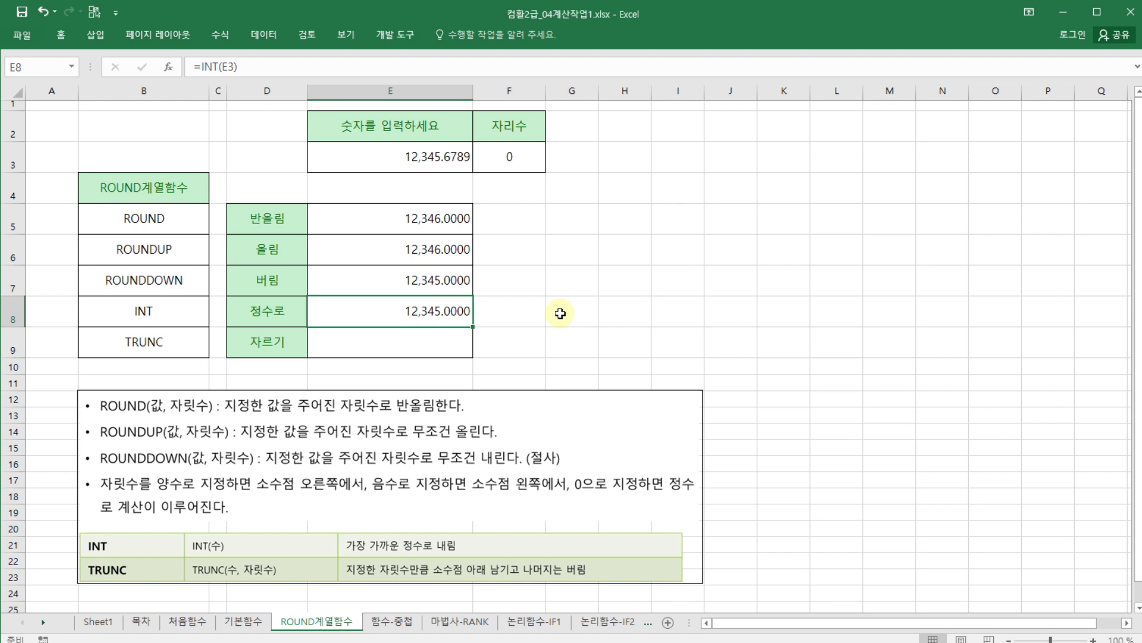
Step: Enter =TRUNC(E3,F3) in cell E9, the 자르기 row, to truncate the input number at the given digits
left_click(447, 343)
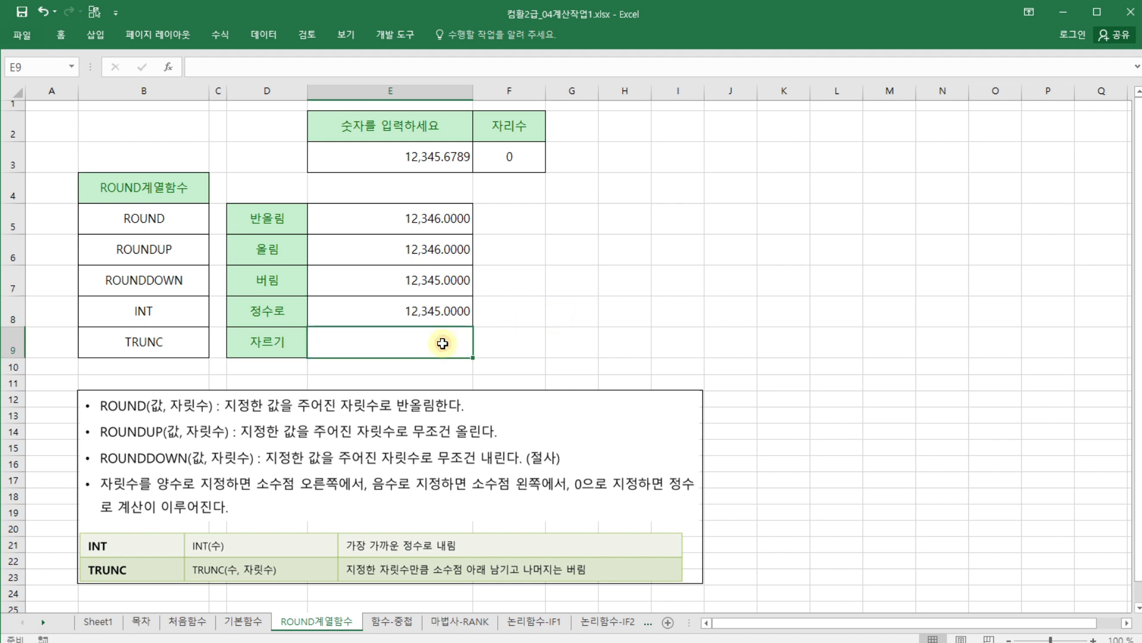
type("=")
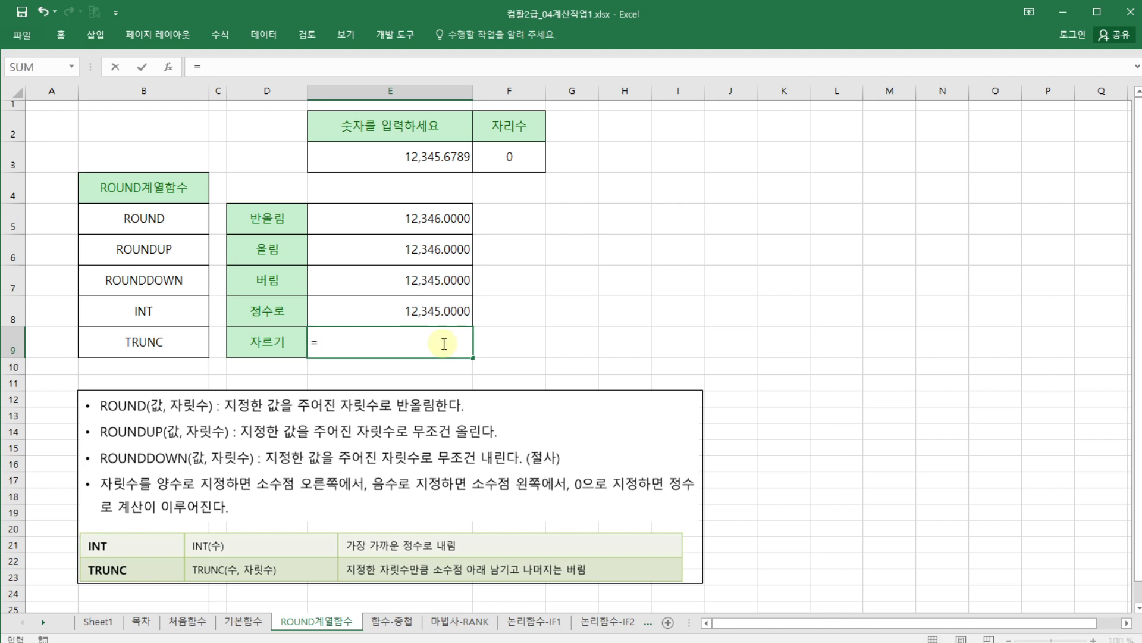
type("trunc")
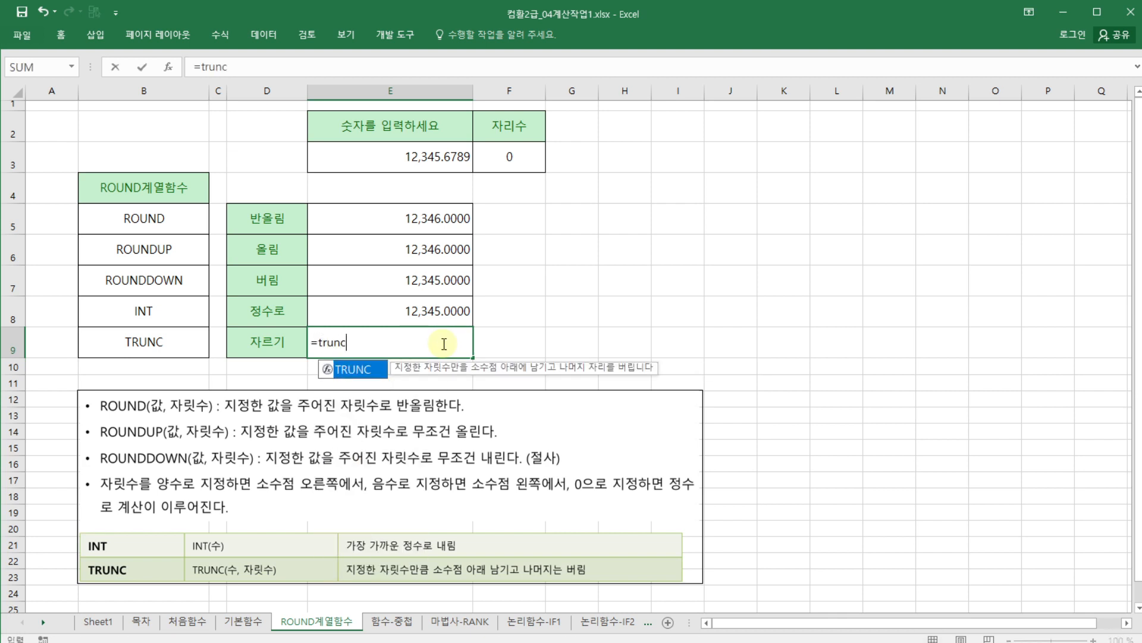
double_click(362, 370)
left_click(413, 153)
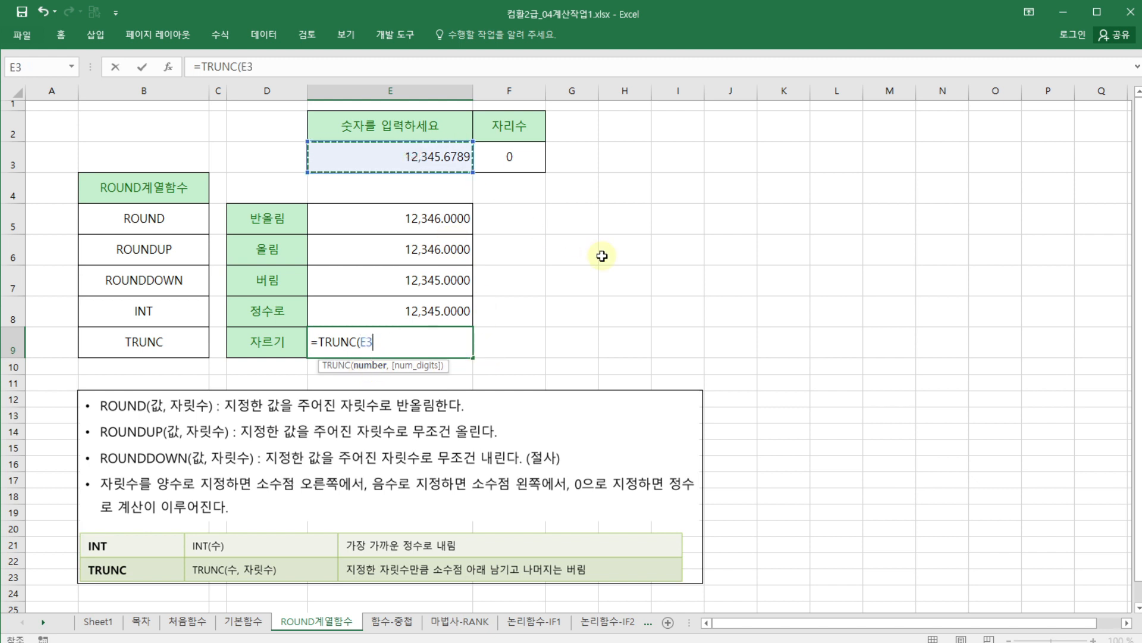
type(",")
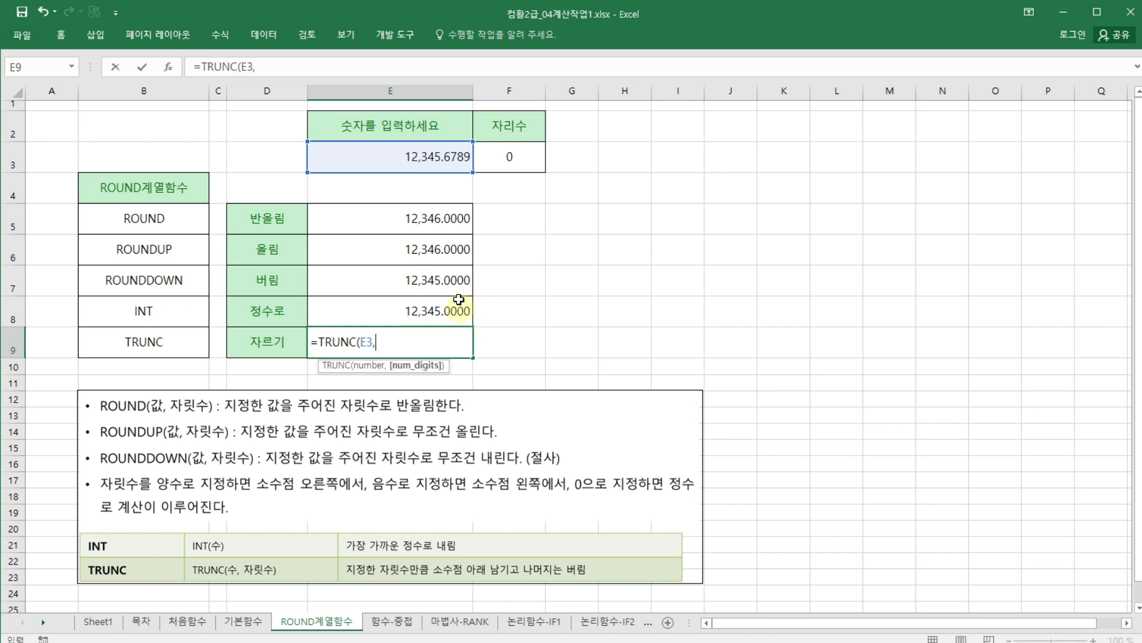
left_click(519, 160)
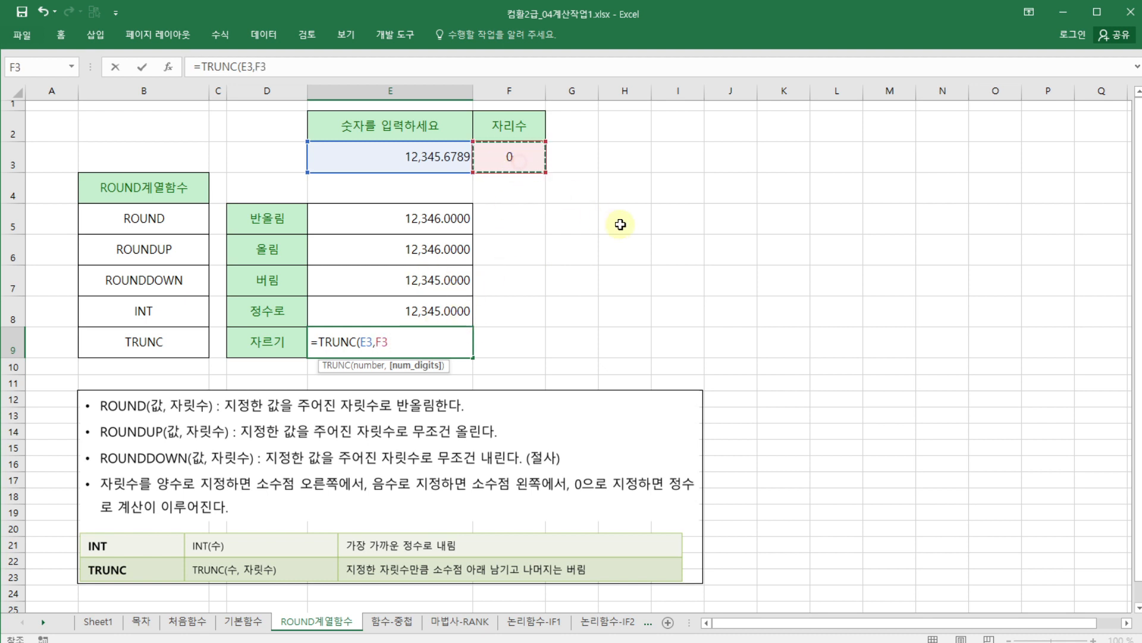
type(")")
key("Return")
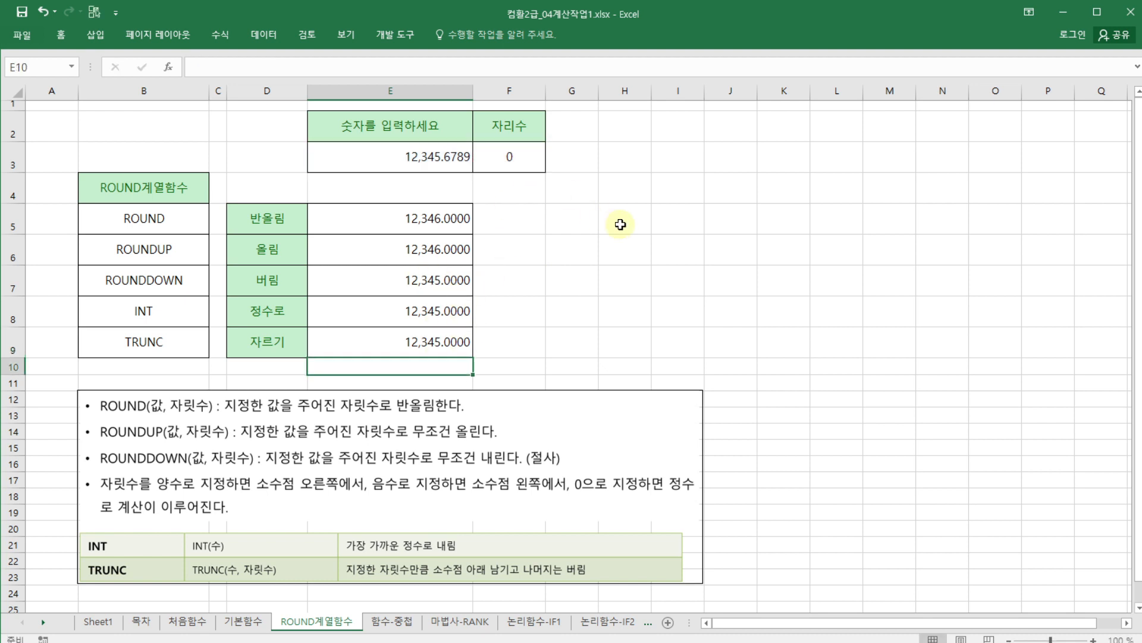
left_click(439, 338)
left_click(532, 324)
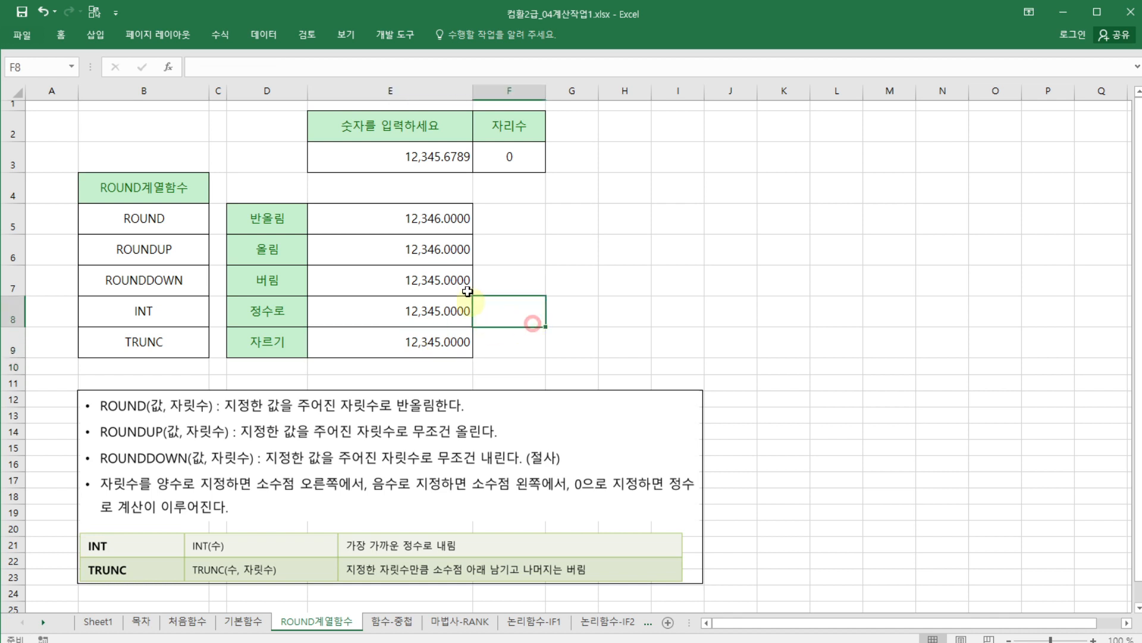
left_click(522, 348)
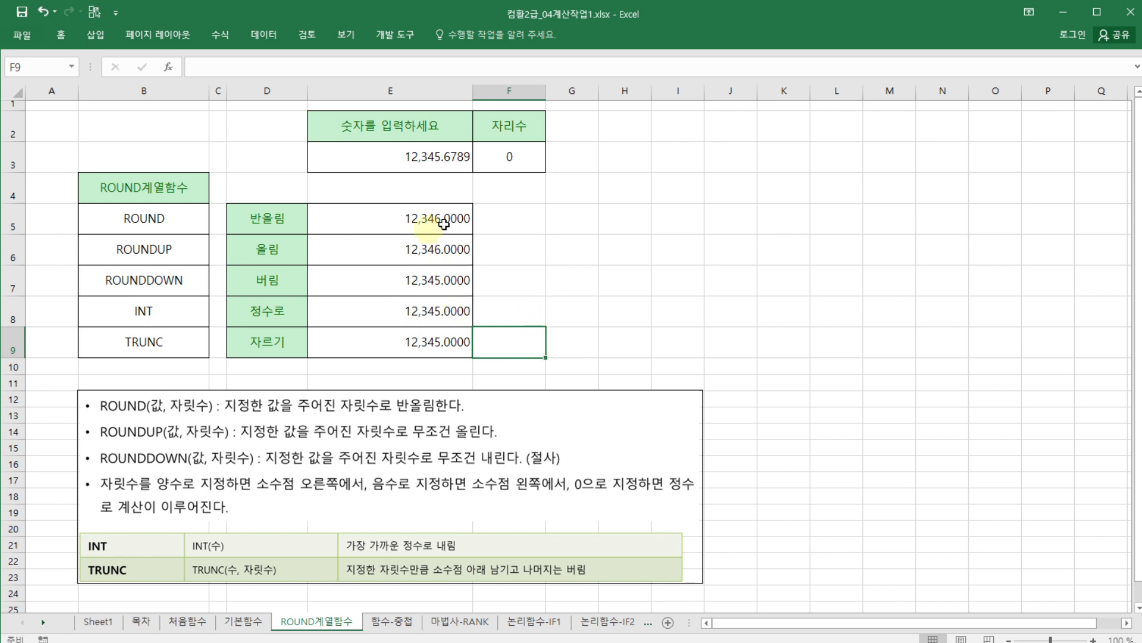
Step: Test a digit count of 1, followed by 2, in cell F3 to compare the functions at decimal places
left_click(520, 167)
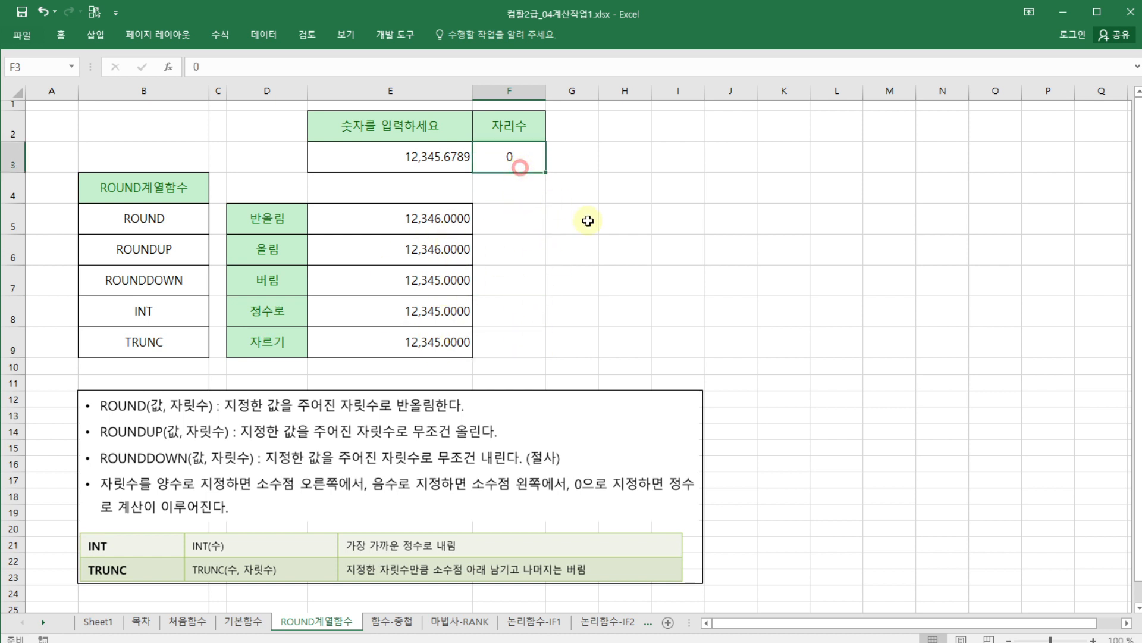
type("1")
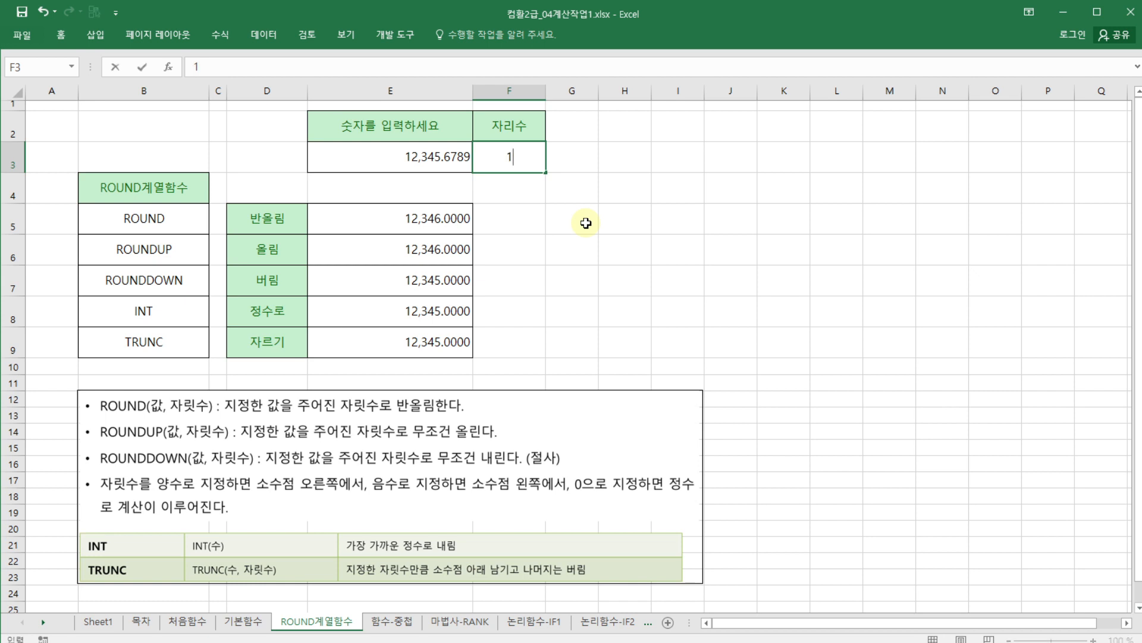
key("Return")
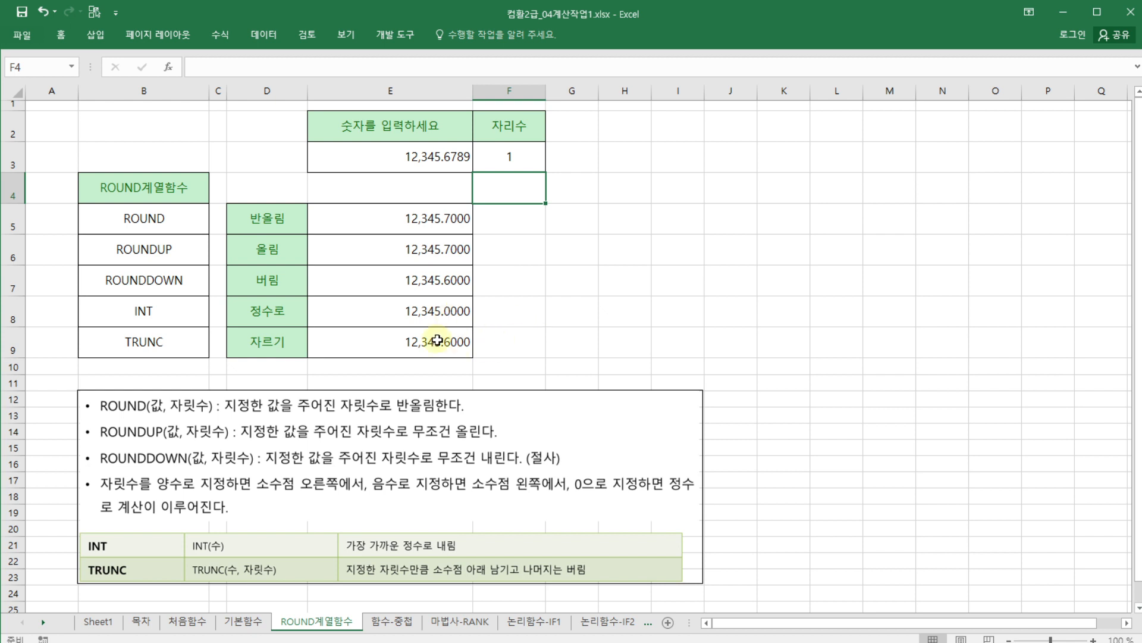
left_click(537, 162)
type("2")
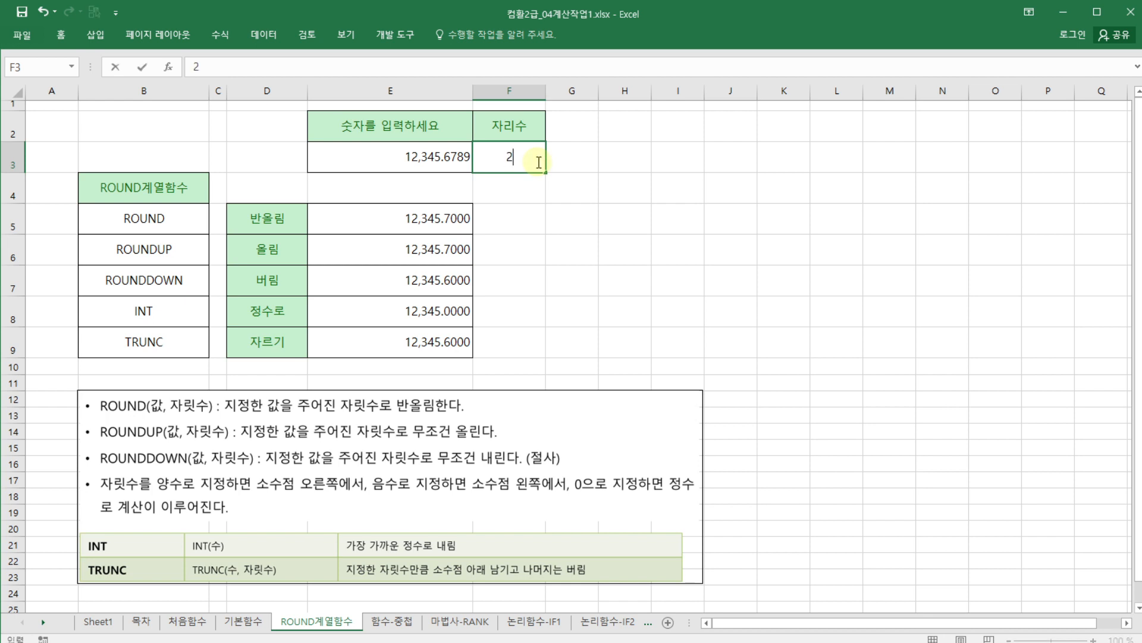
key("Return")
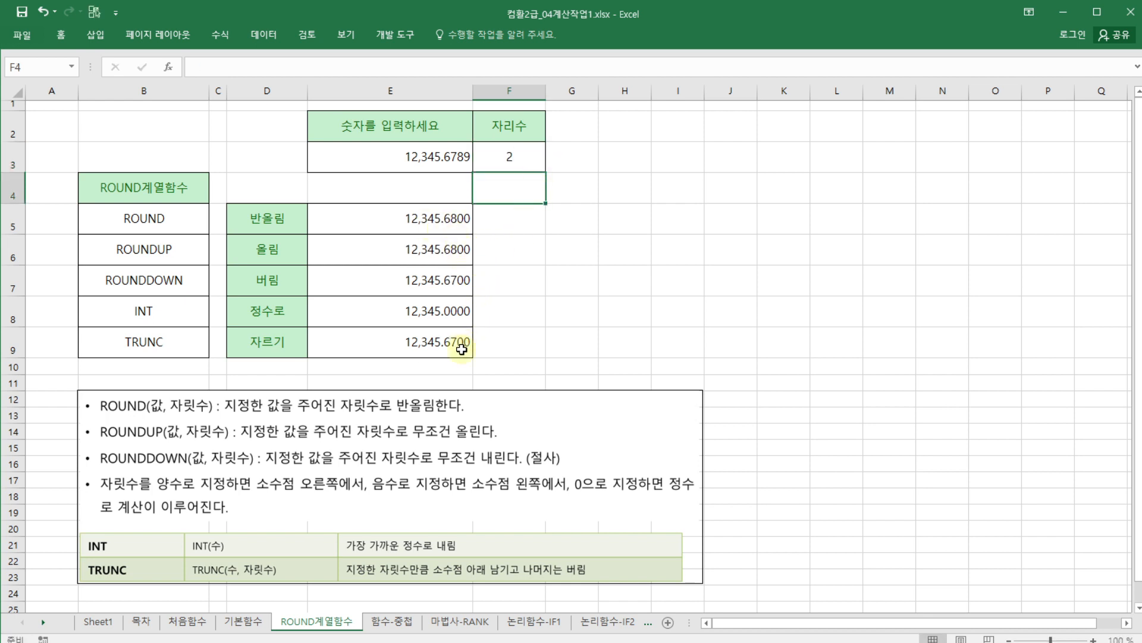
Step: Set the digit count in cell F3 back to 0
left_click(516, 160)
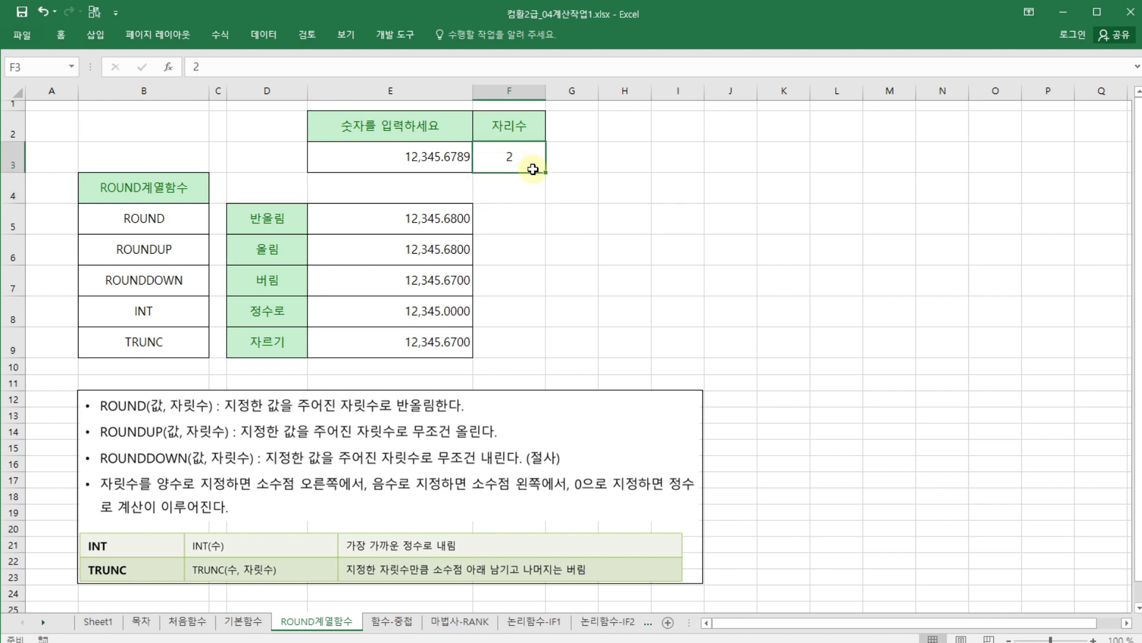
type("0")
key("Return")
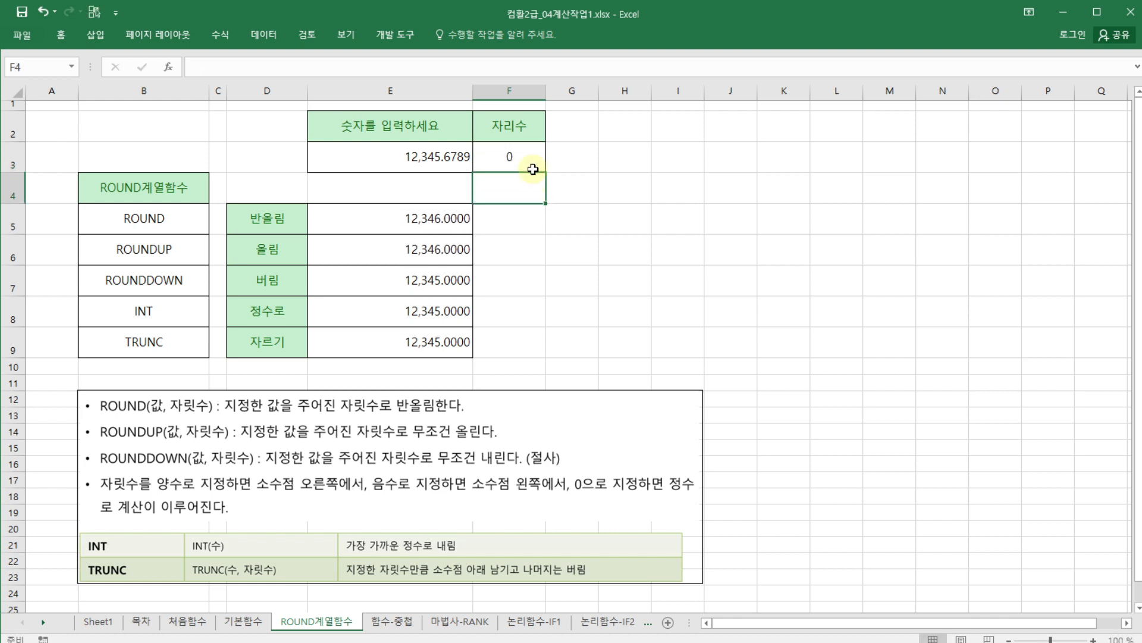
Step: Test a digit count of -1, followed by -2, in cell F3 to compare rounding at the tens and hundreds
left_click(528, 157)
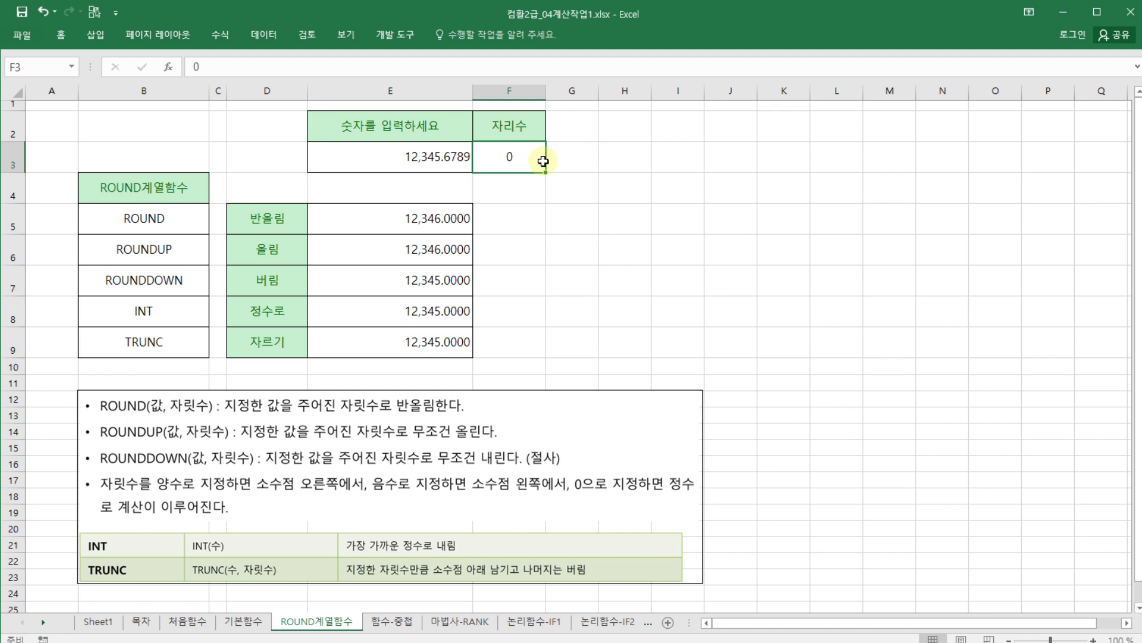
type("-1")
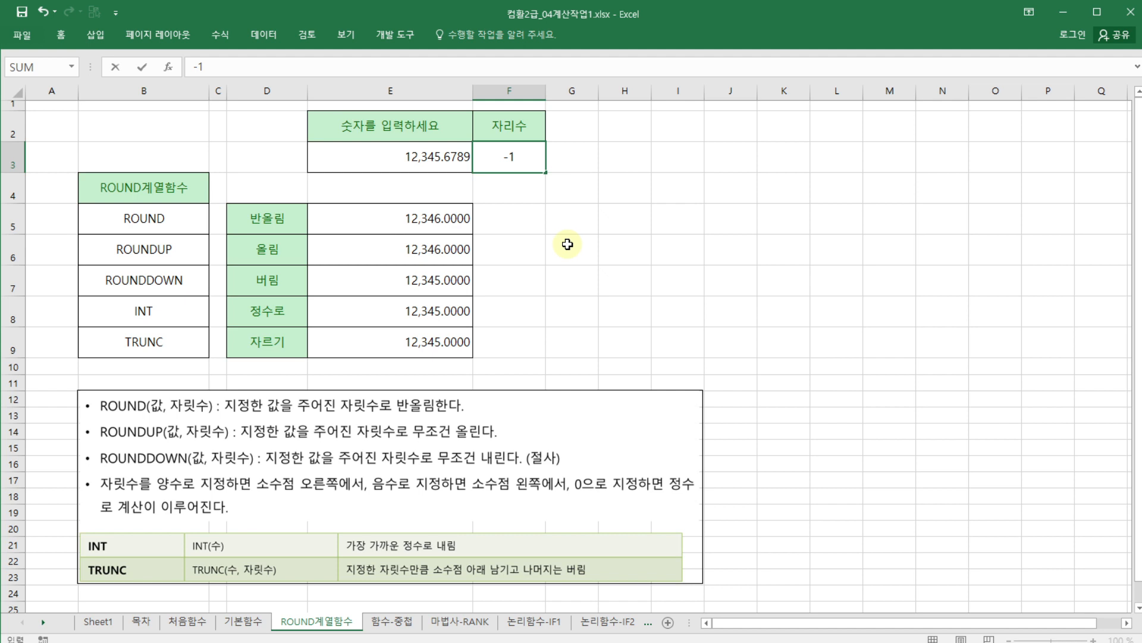
key("Return")
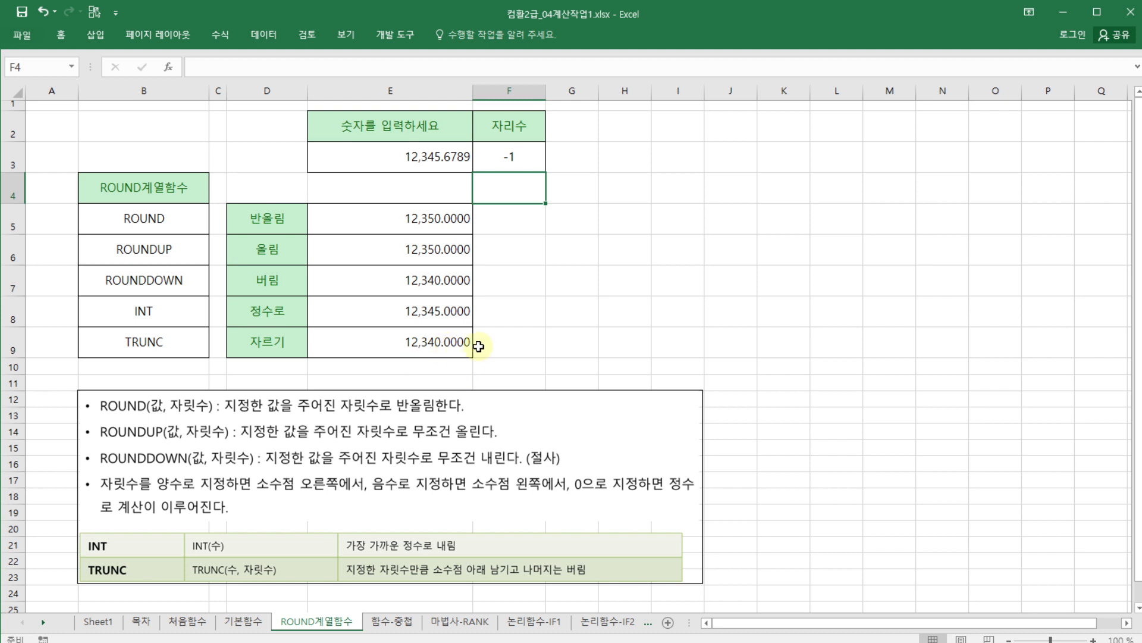
left_click(509, 159)
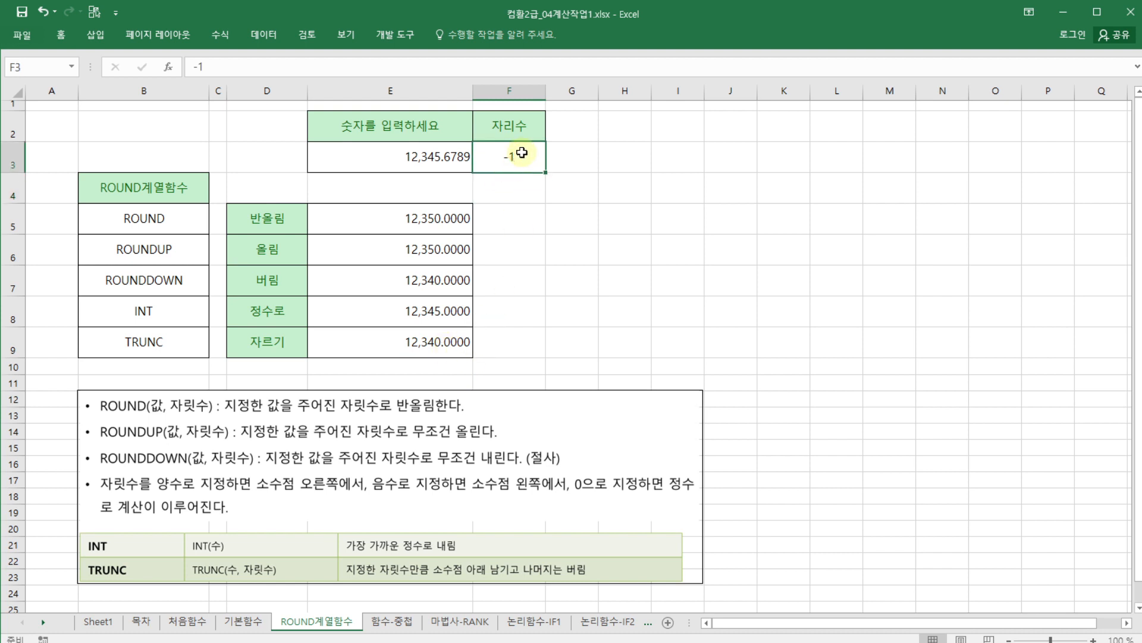
type("-2")
key("Return")
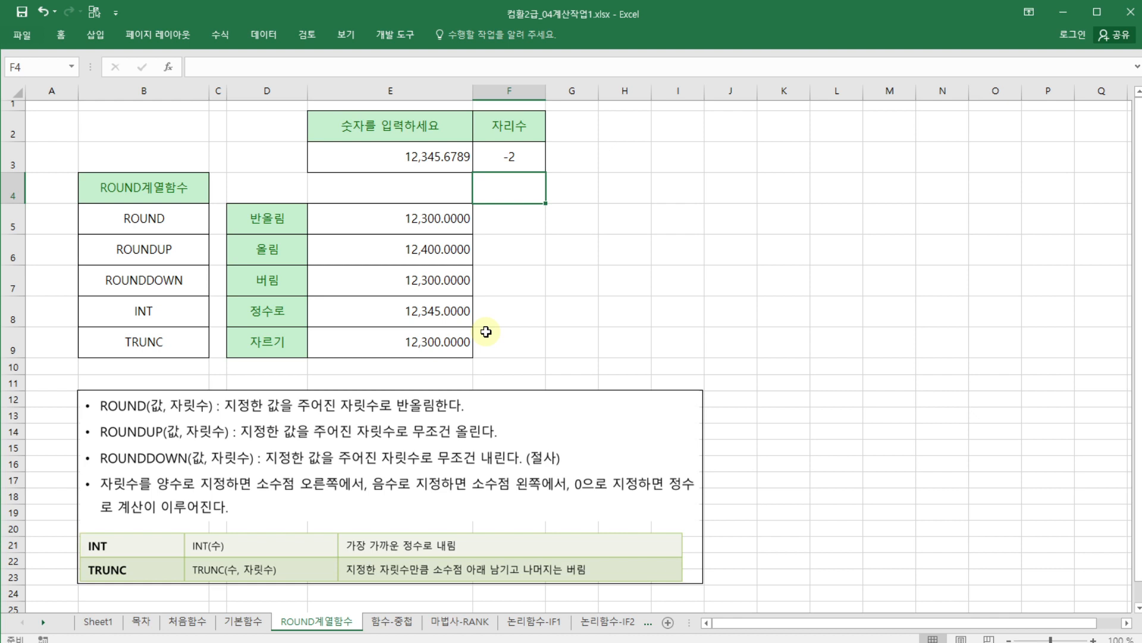
left_click(508, 152)
left_click(531, 256)
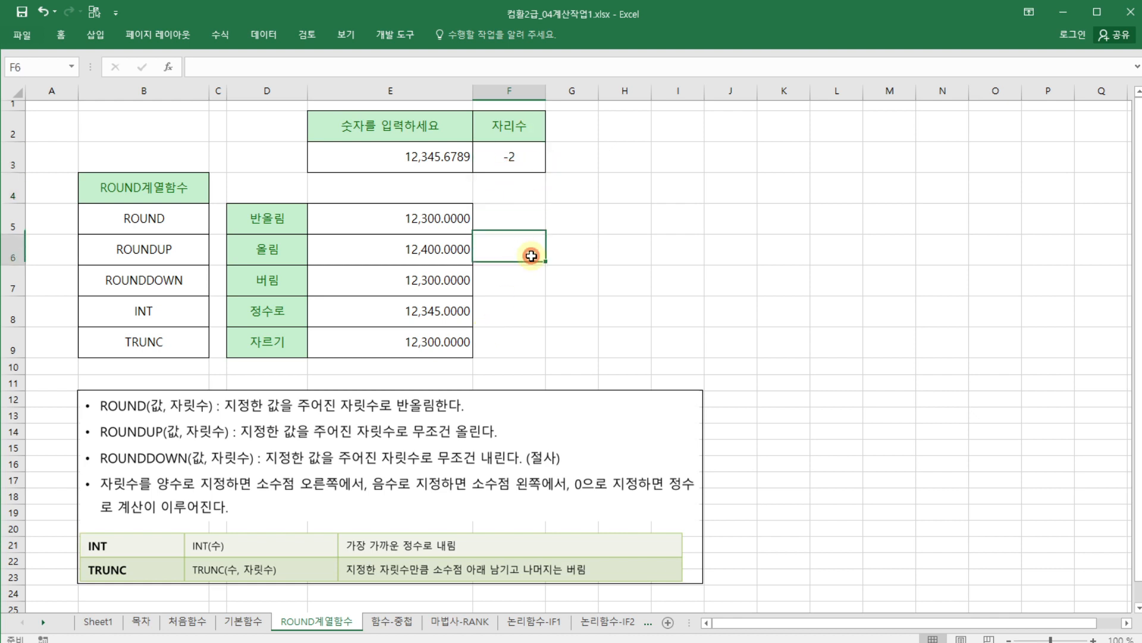
left_click(529, 345)
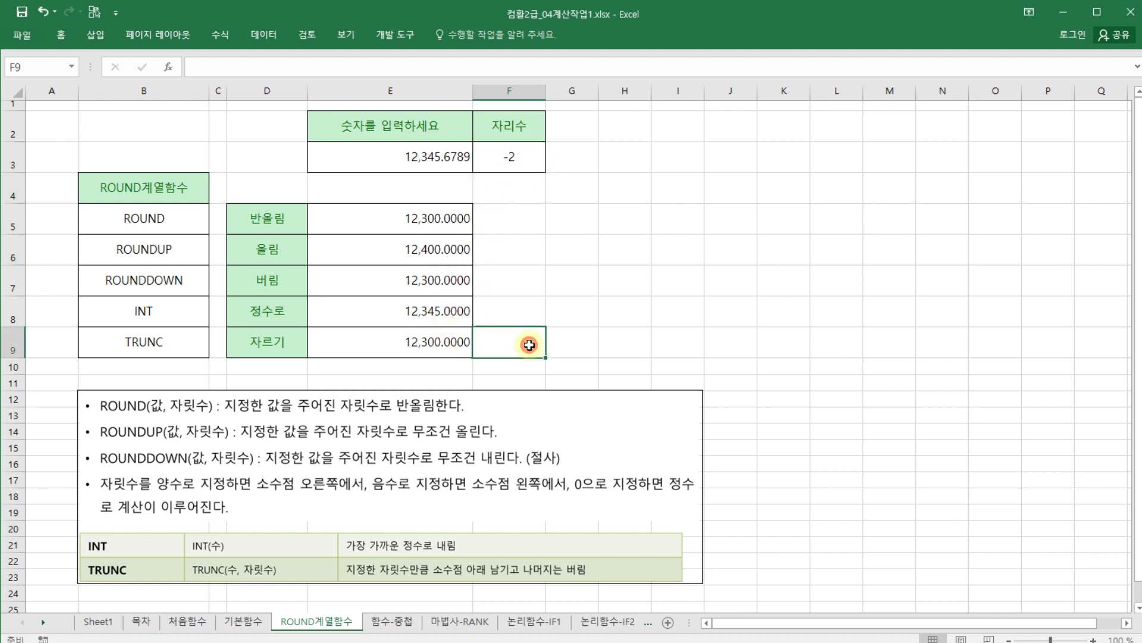
left_click(513, 232)
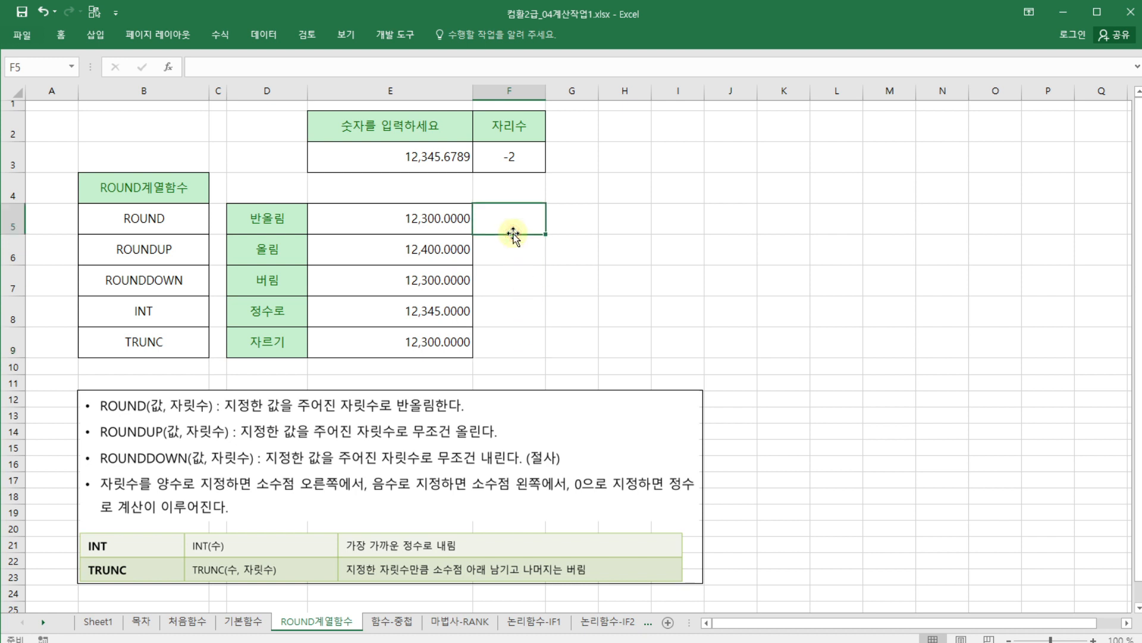
left_click(444, 160)
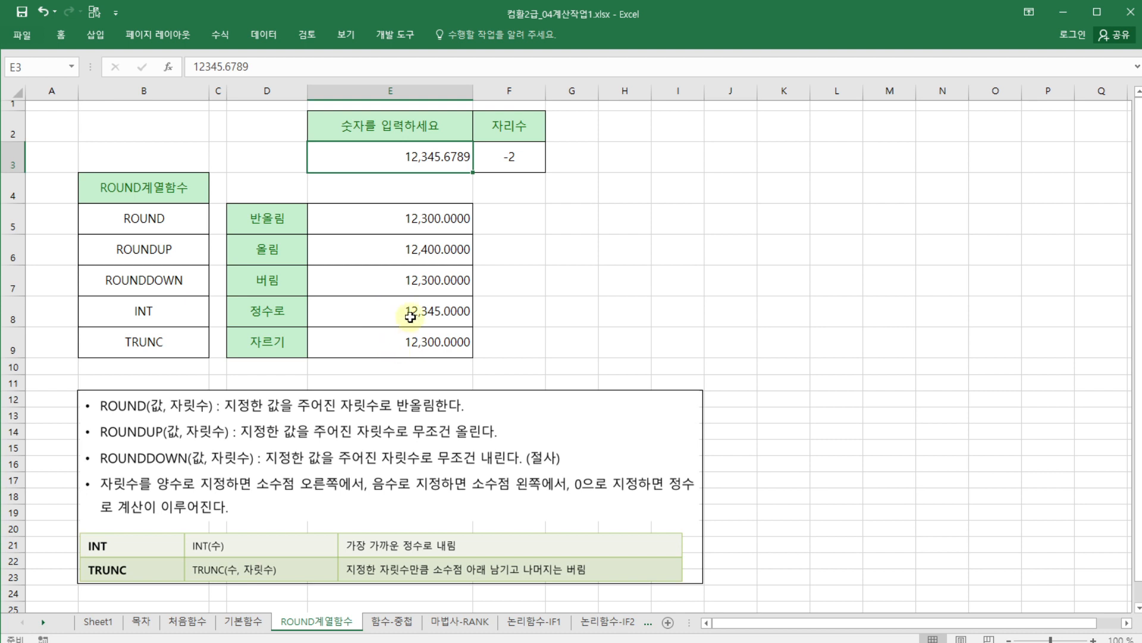
Step: Reset the digit count in cell F3 to 0
left_click(514, 155)
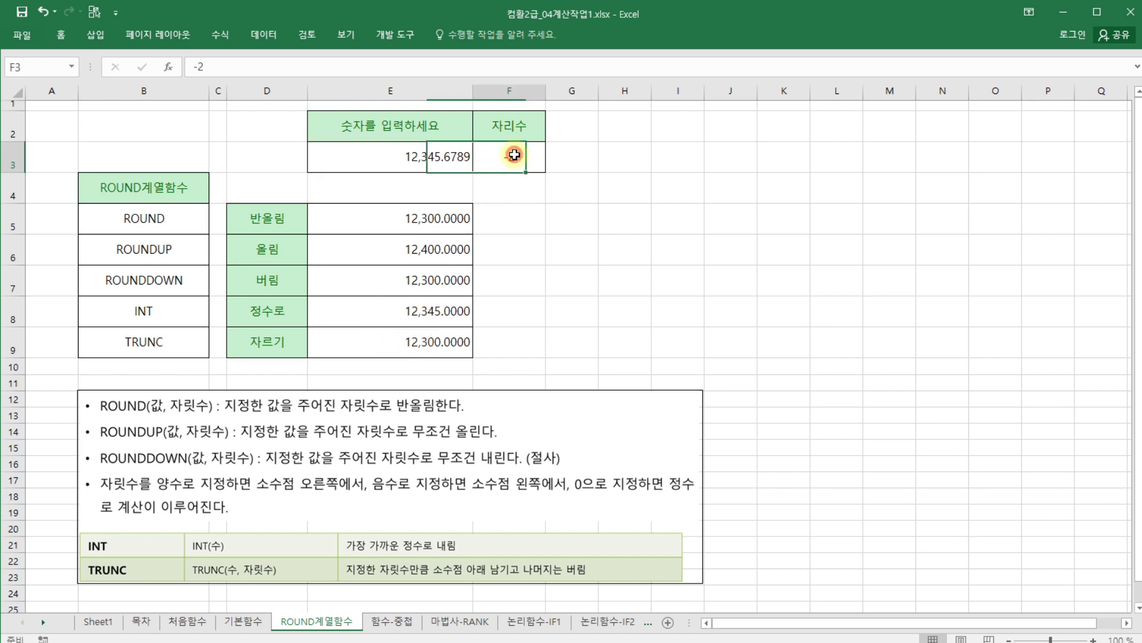
type("0")
key("Return")
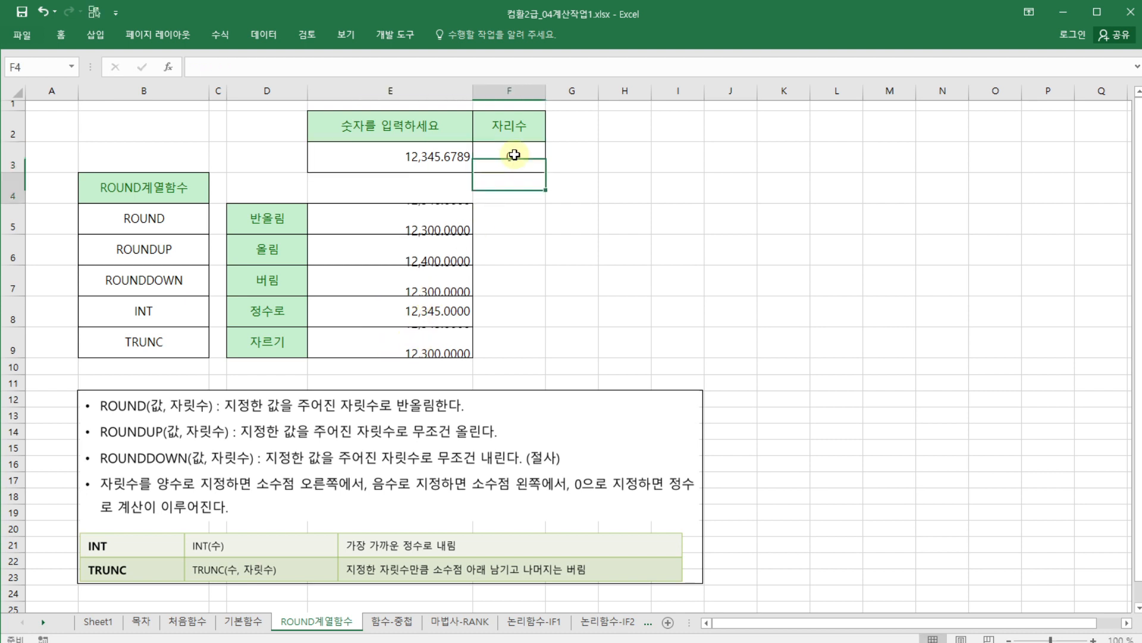
Step: Replace the test number in cell E3 with -12.3 to try the rounding functions on a negative value
left_click(460, 159)
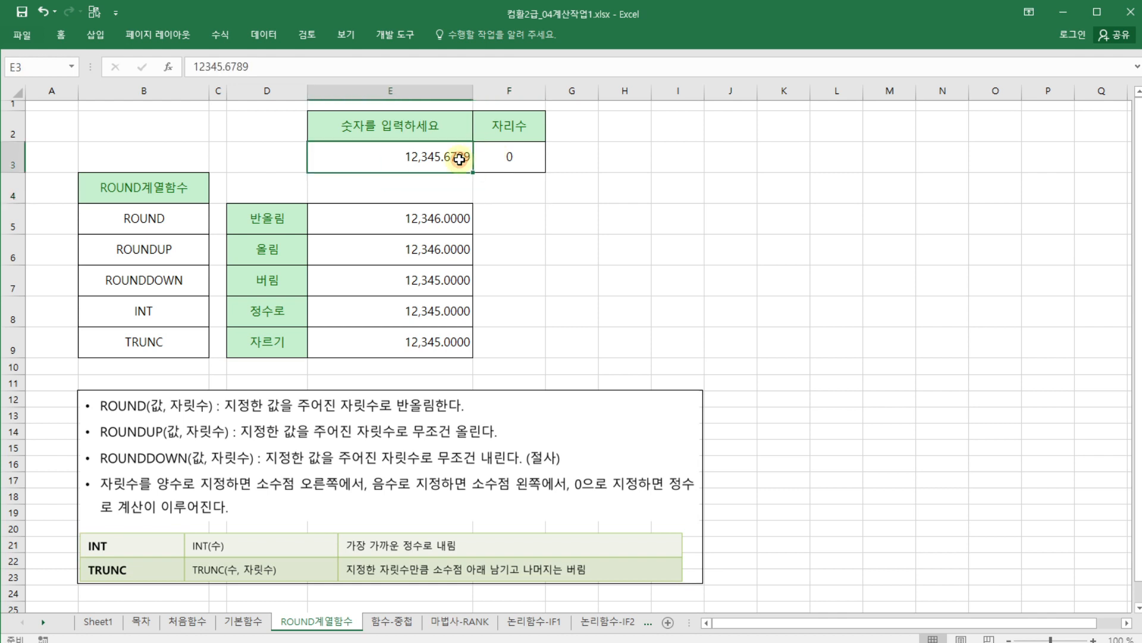
type("-12.")
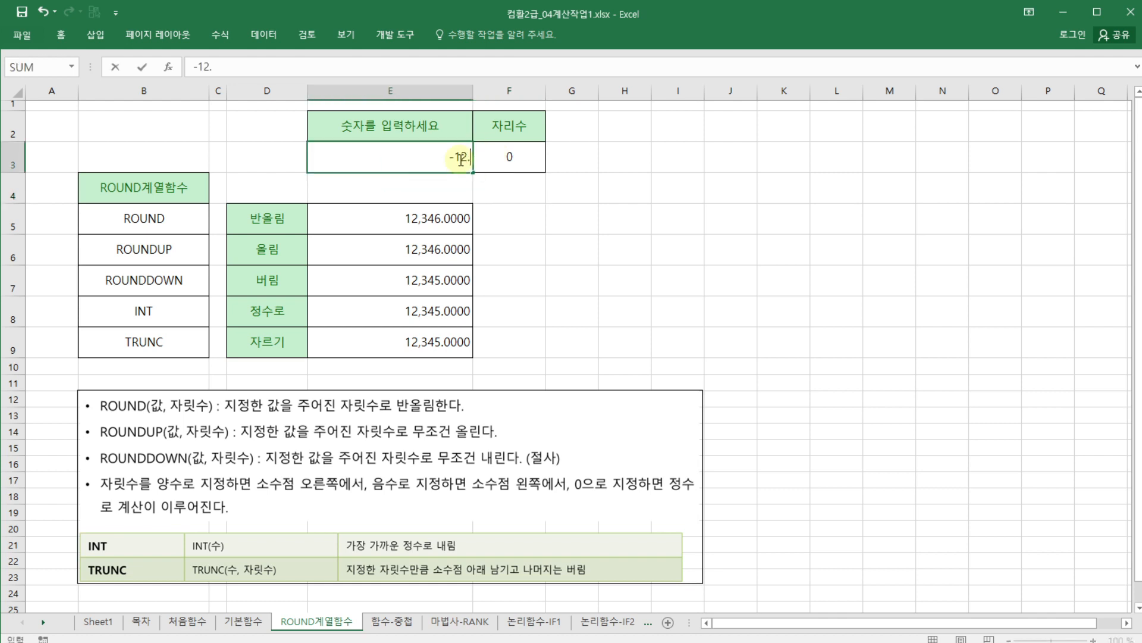
type("3")
key("Return")
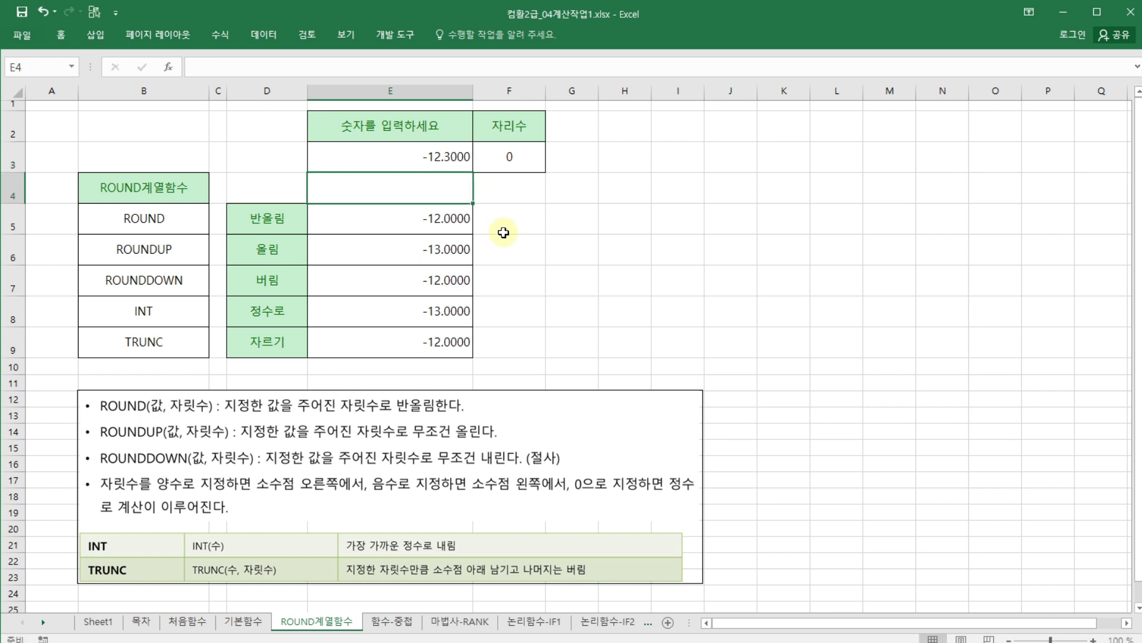
Step: Compare the INT formula and result in E8 with the TRUNC formula and result in E9 for the negative number
left_click(459, 306)
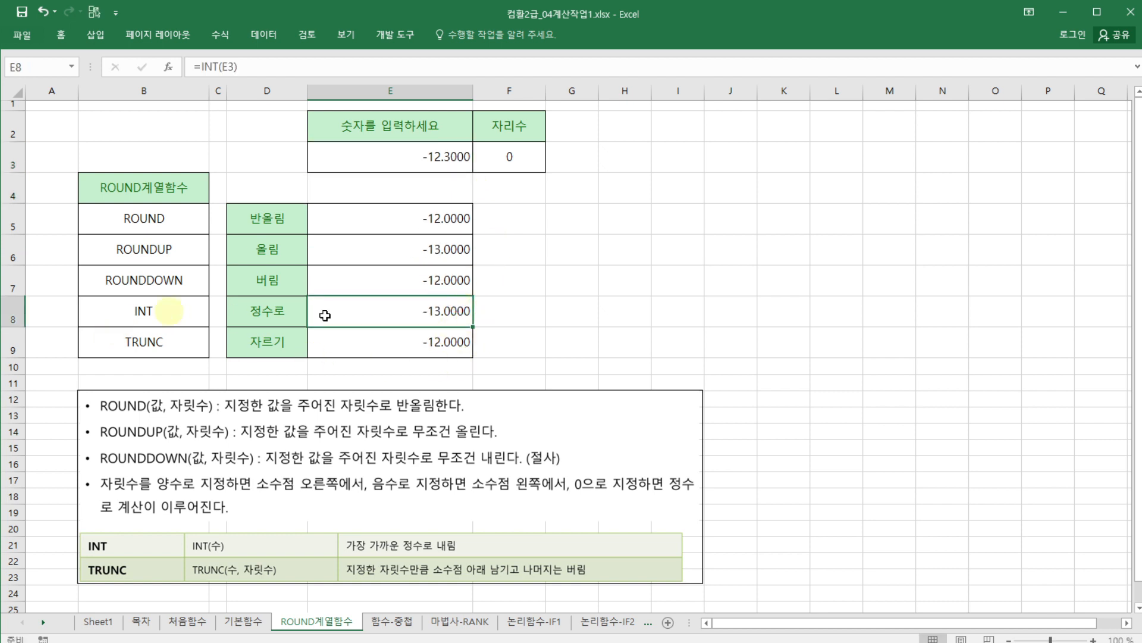
left_click(454, 347)
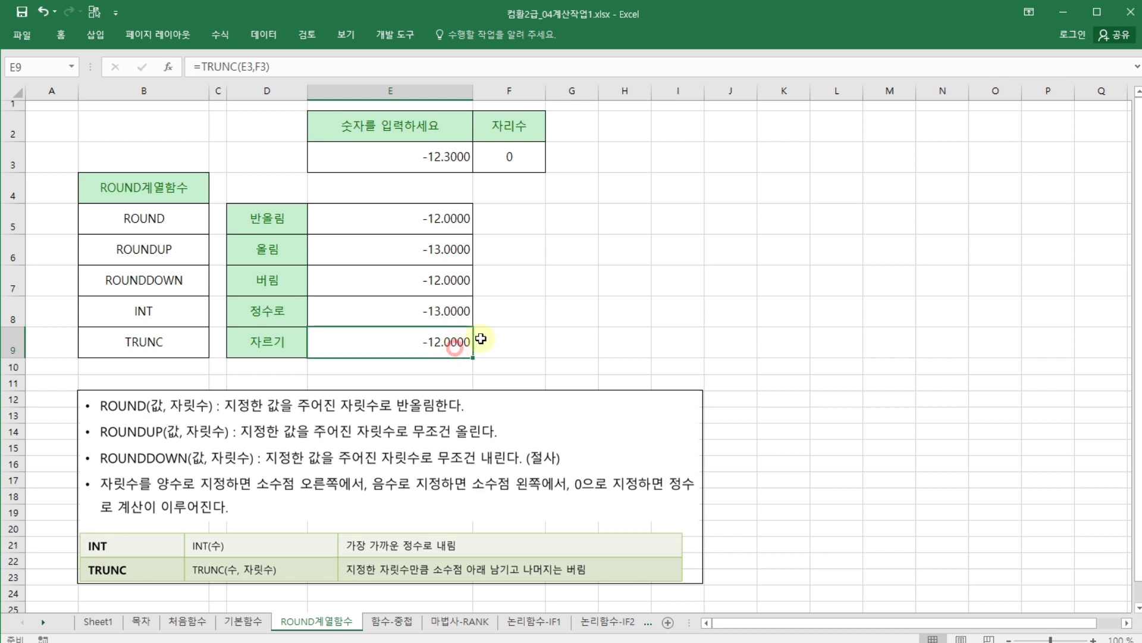
left_click(462, 322)
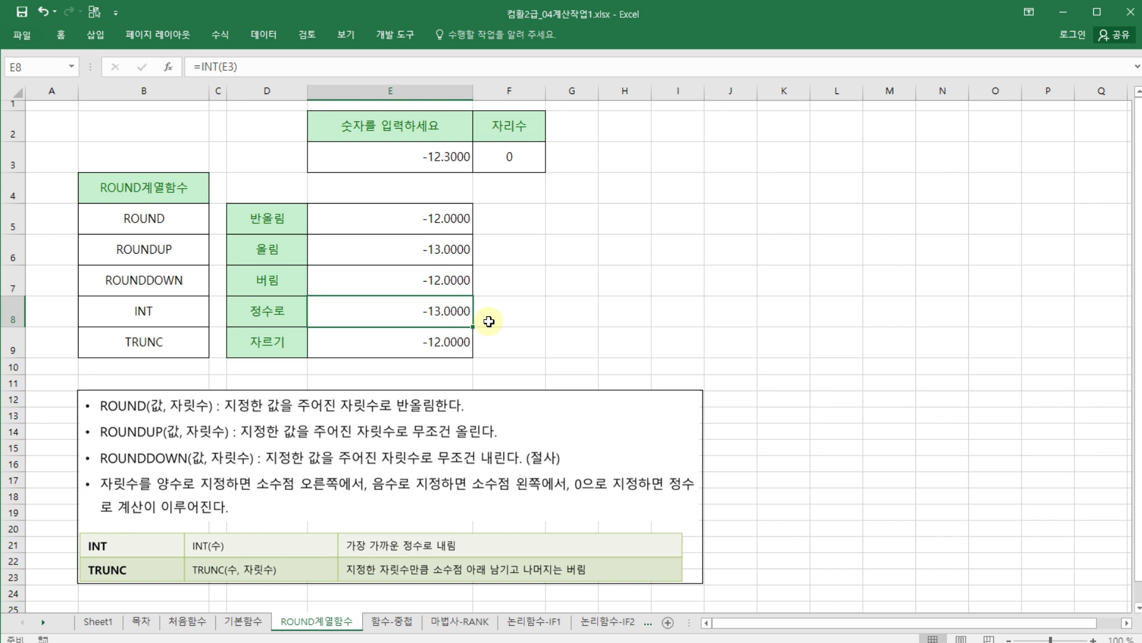
left_click(148, 316)
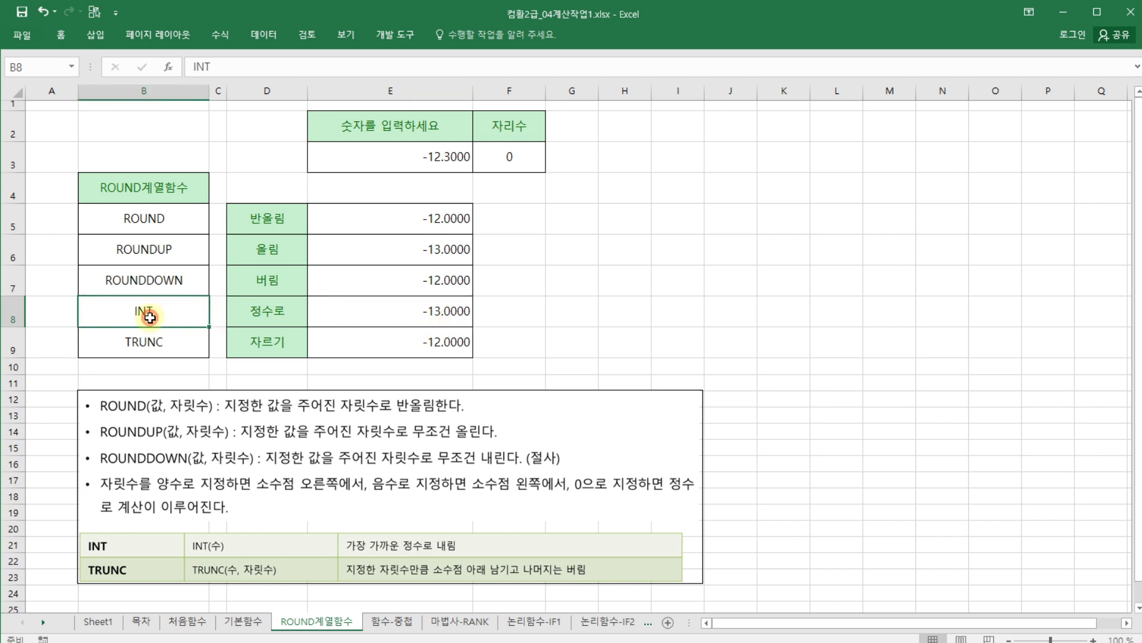
left_click(437, 312)
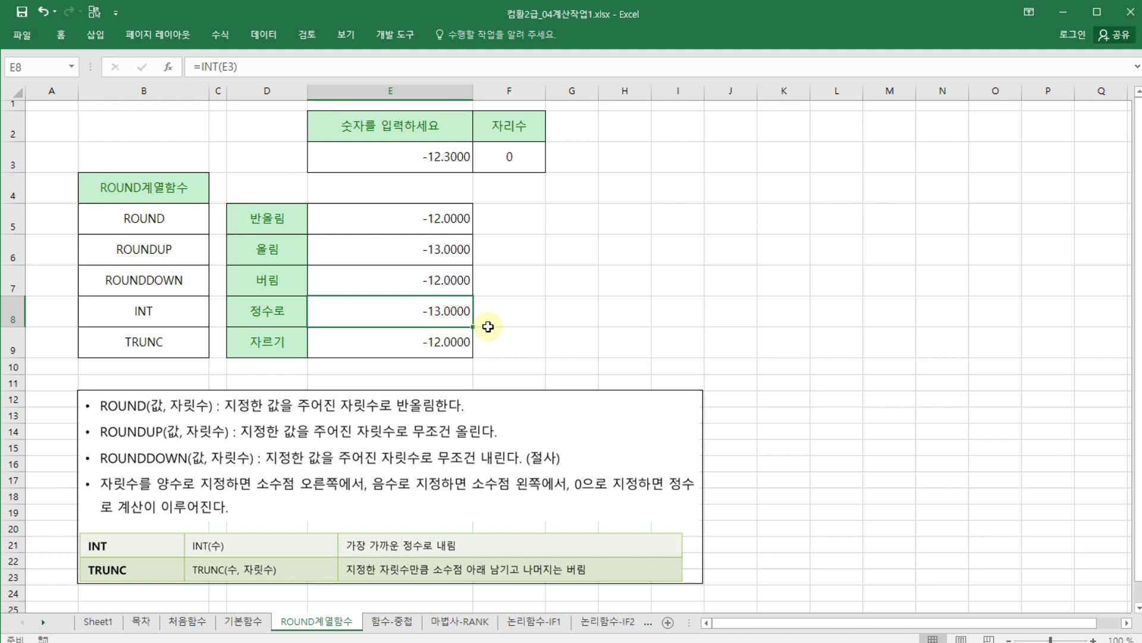
left_click(466, 341)
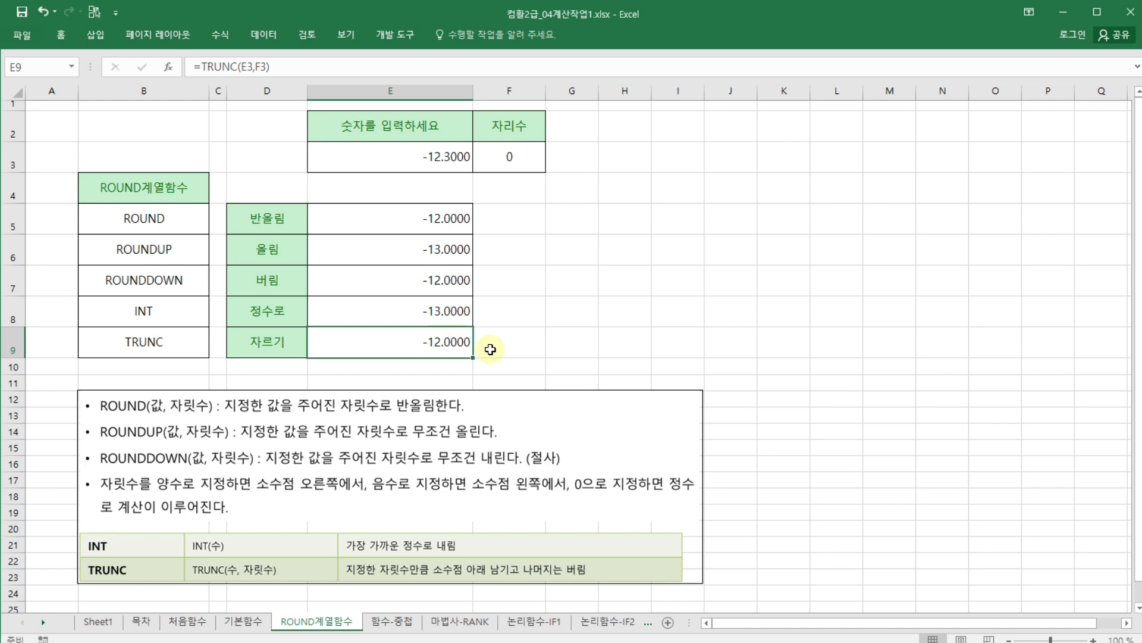
left_click(466, 312)
left_click(451, 344)
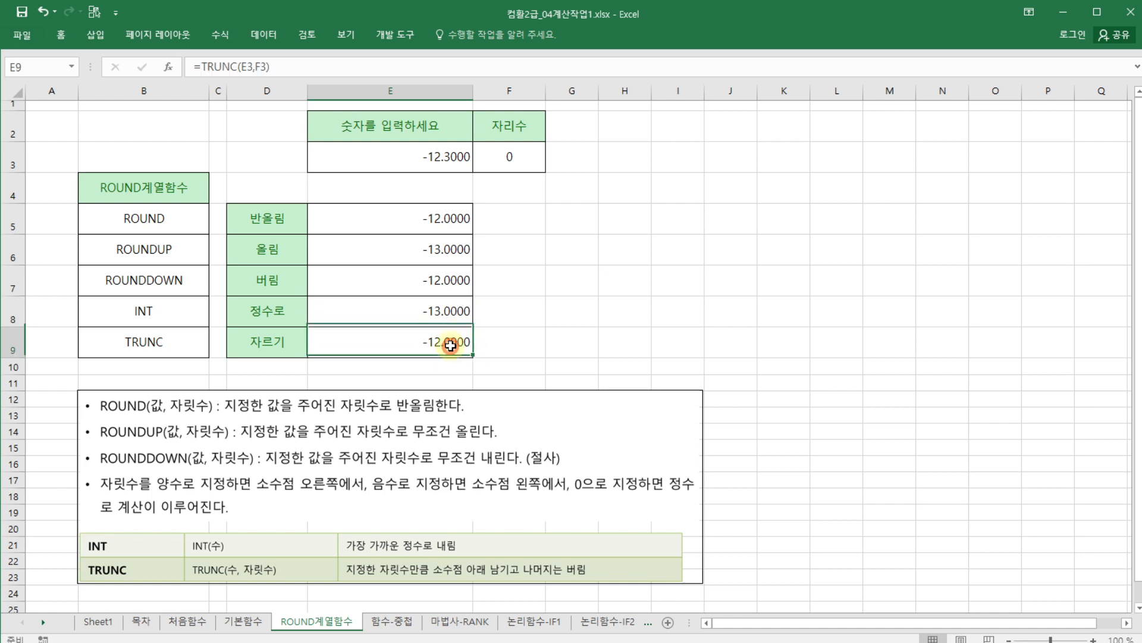
left_click(456, 312)
left_click(452, 343)
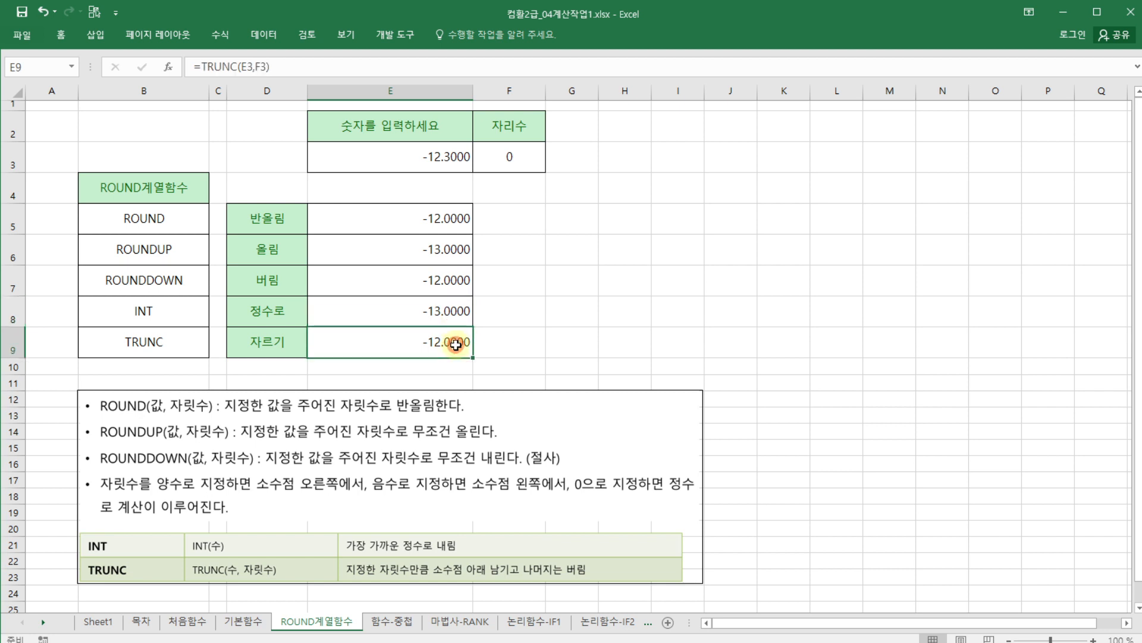
left_click(466, 160)
left_click(466, 313)
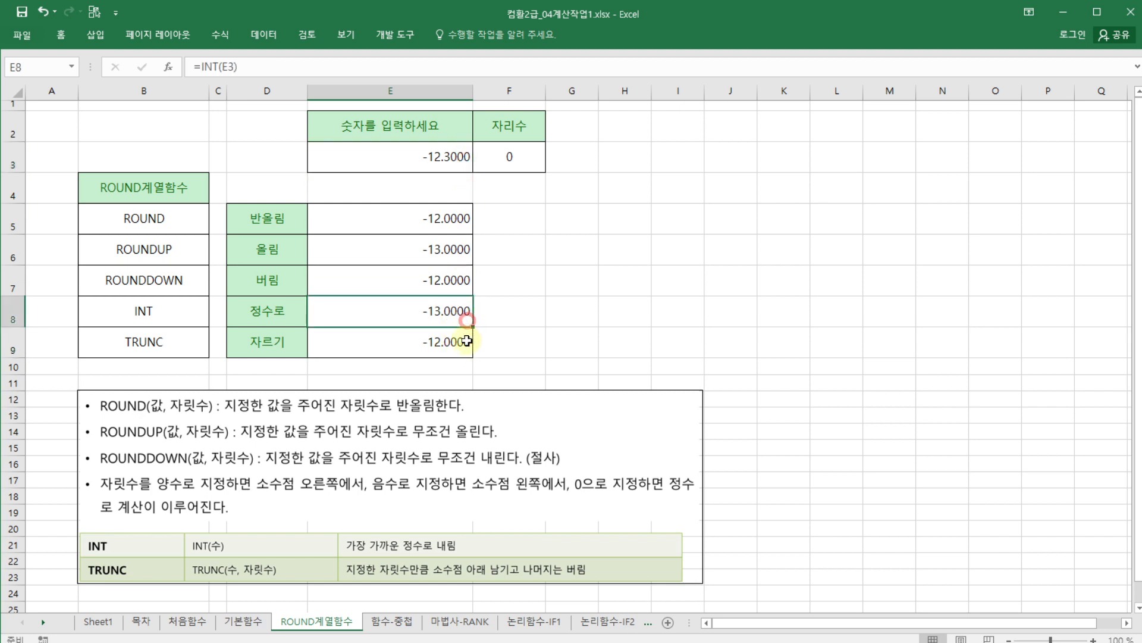
left_click(466, 341)
left_click(490, 348)
left_click(499, 310)
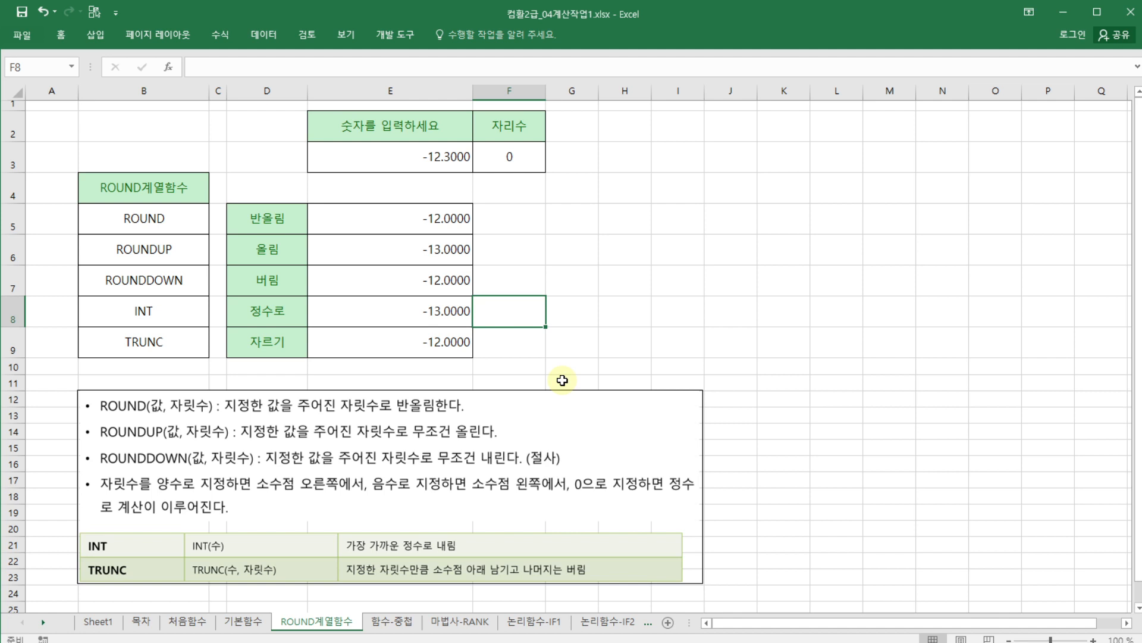
left_click(586, 341)
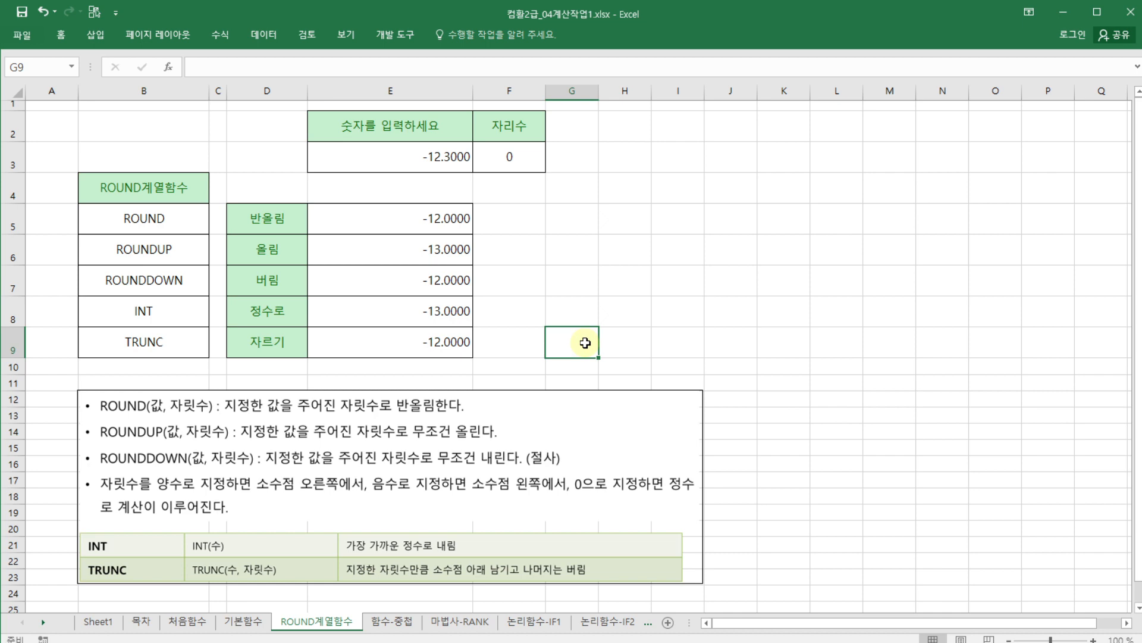
Step: Open the 함수-중첩 worksheet with the mock-exam score report
left_click(390, 622)
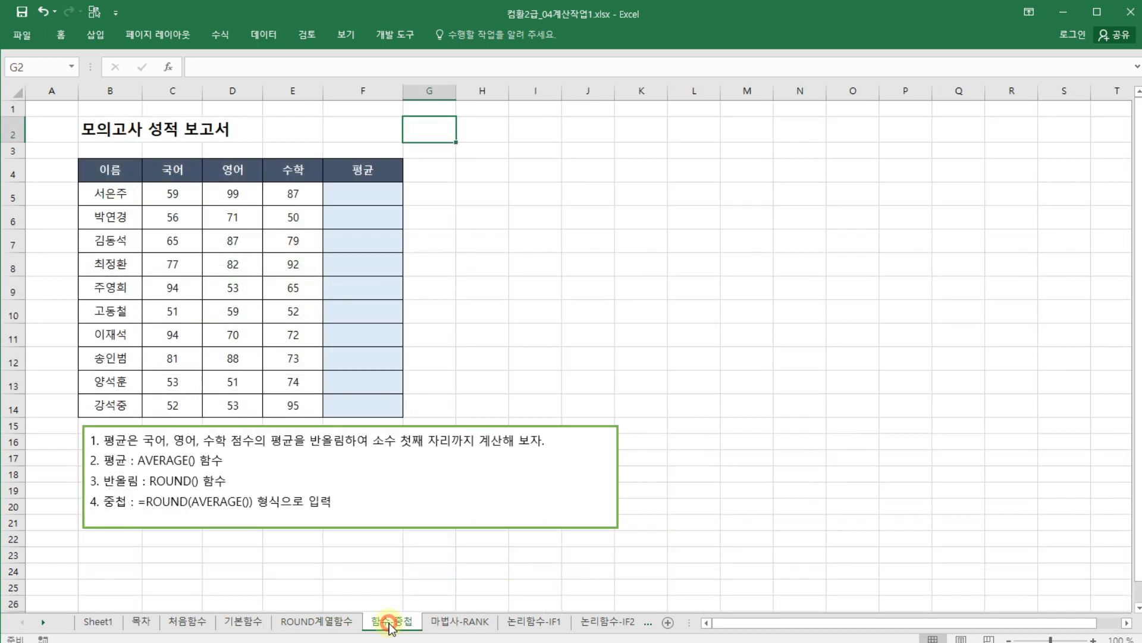
left_click(542, 137)
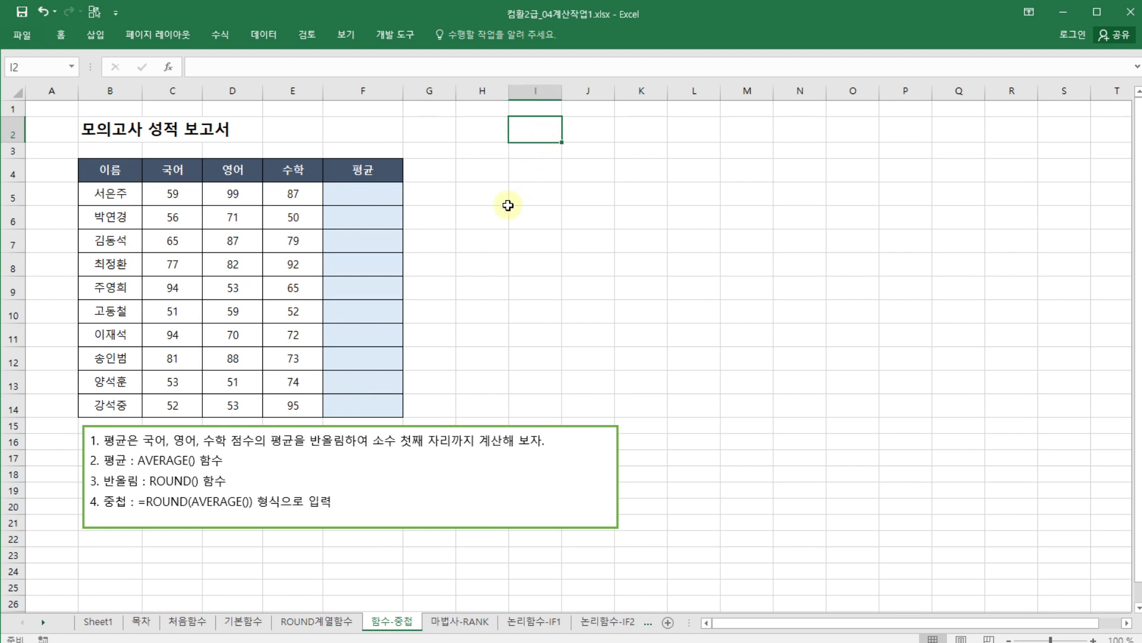
left_click(505, 207)
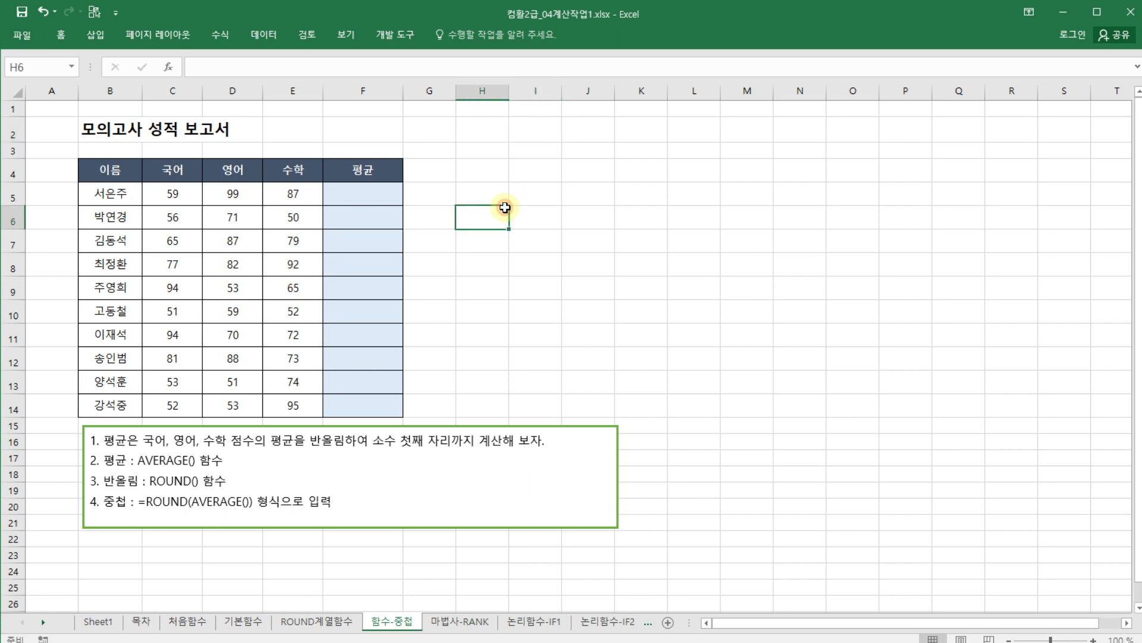
left_click(494, 166)
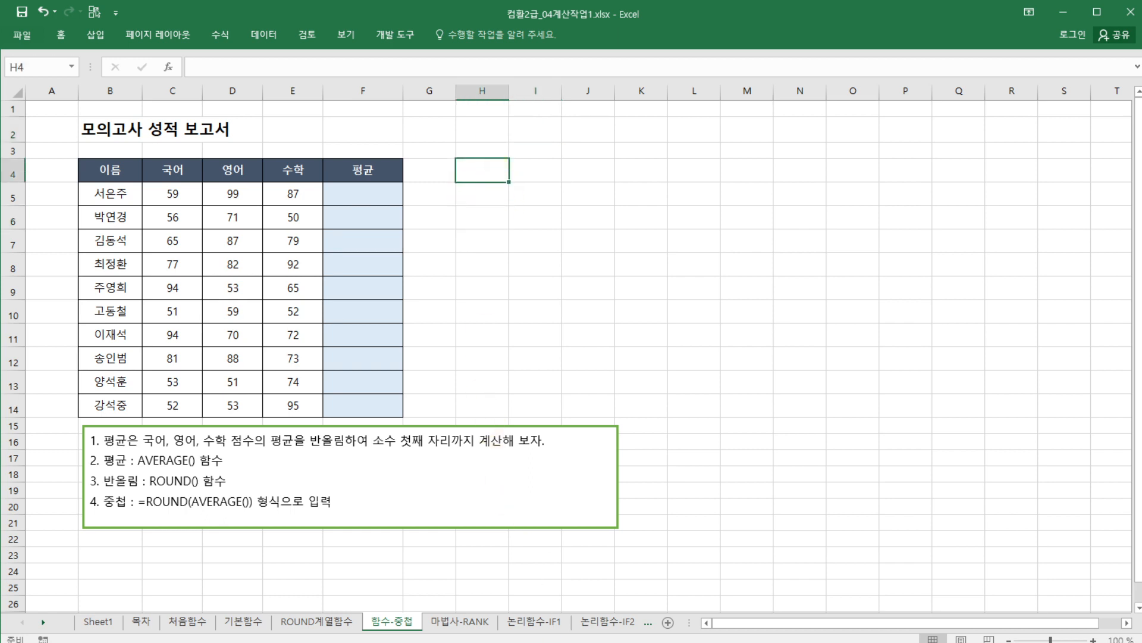
Step: Read the nested-function explanation on page 72 of the PDF in Adobe Acrobat Reader, and return to Excel to review the averaging instructions
key("alt+Tab")
key("Left")
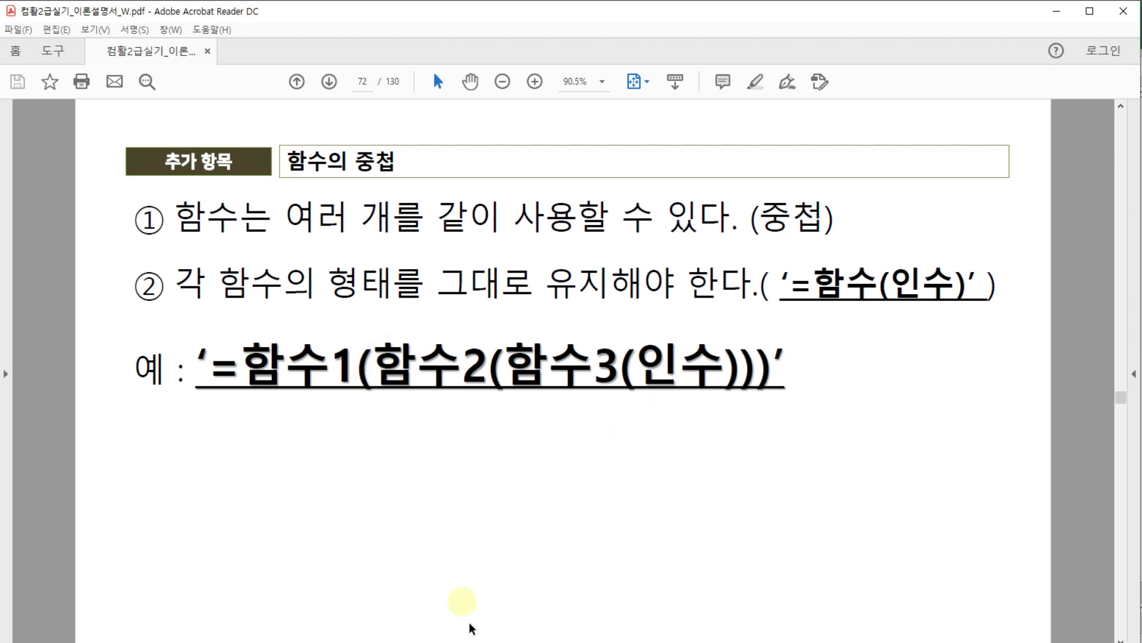
left_click(488, 639)
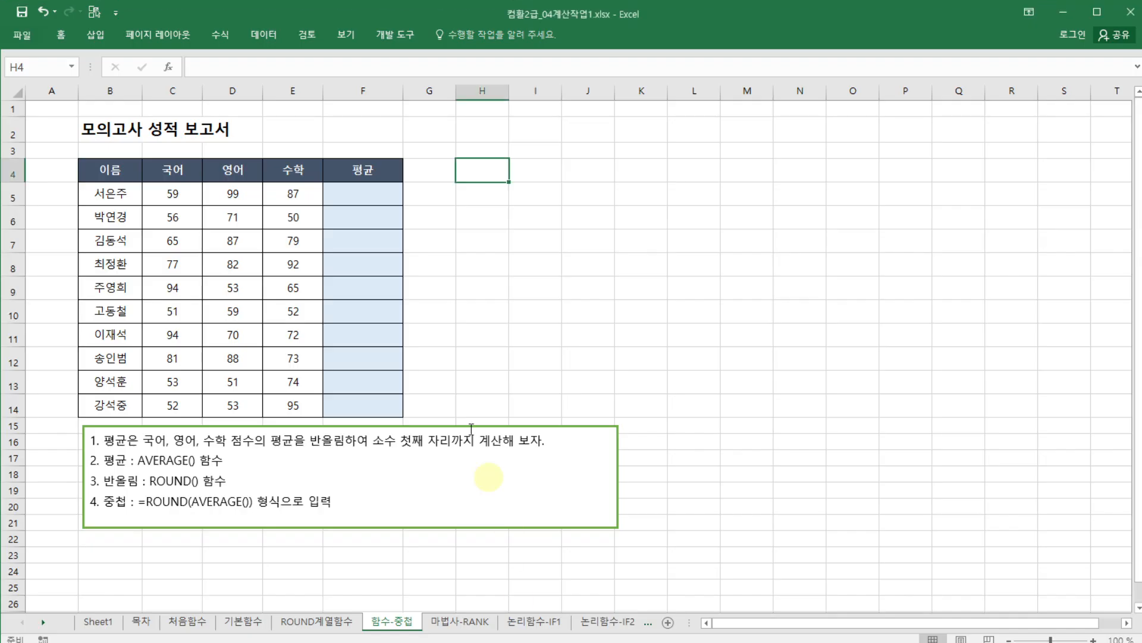
left_click(464, 238)
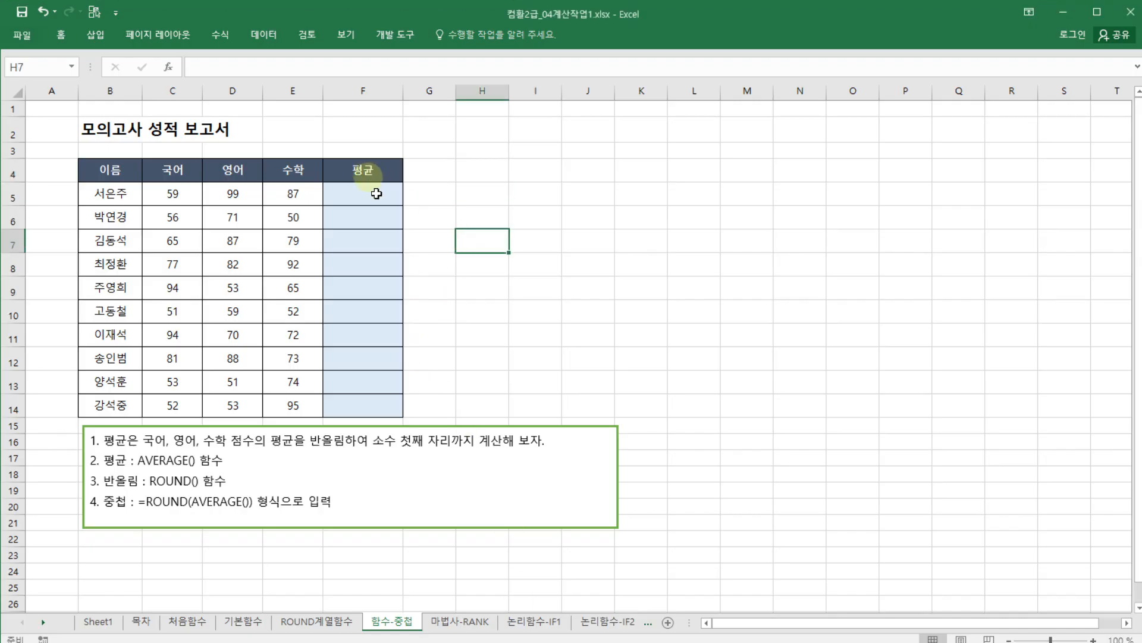
left_click(378, 221)
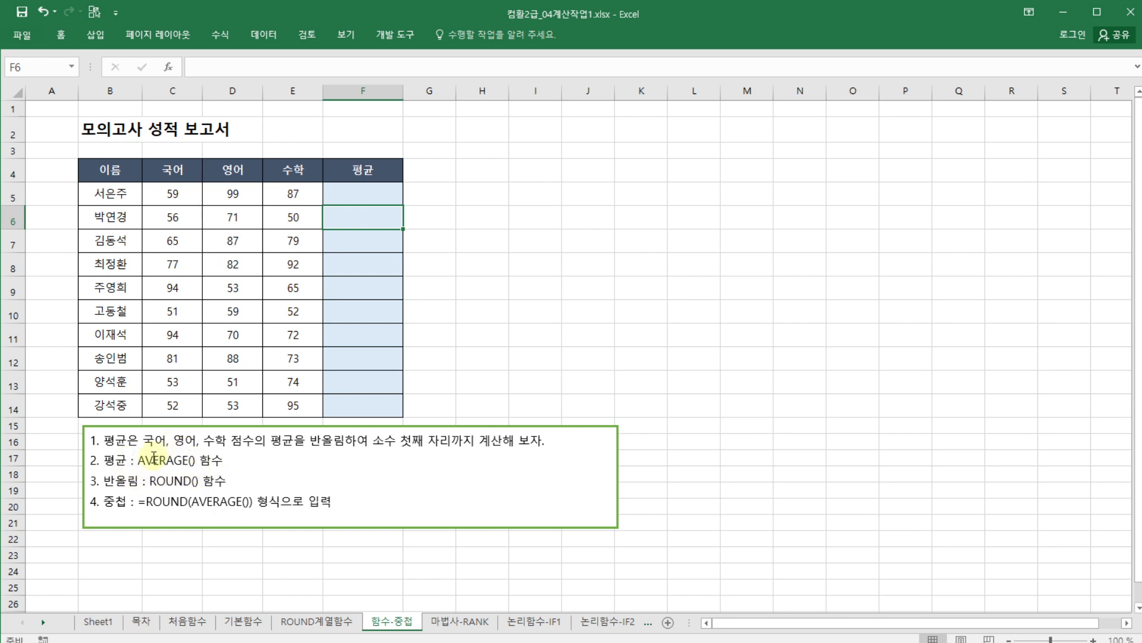
left_click(490, 307)
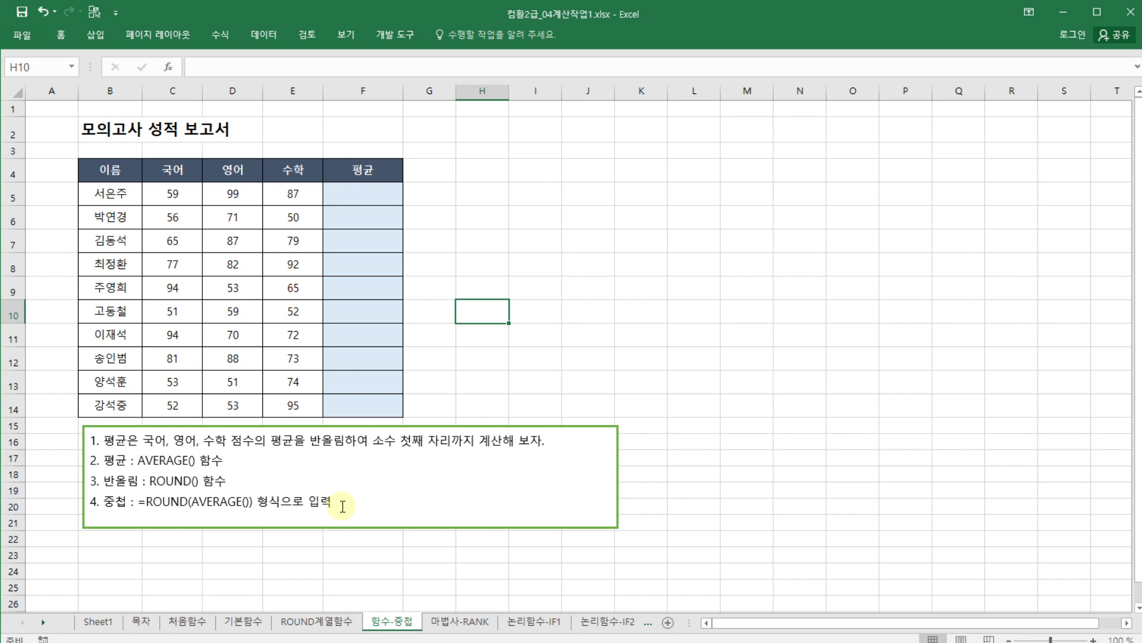
Step: Enter =AVERAGE(C5:E5) in cell F5 to average the first student's three subject scores
left_click(348, 193)
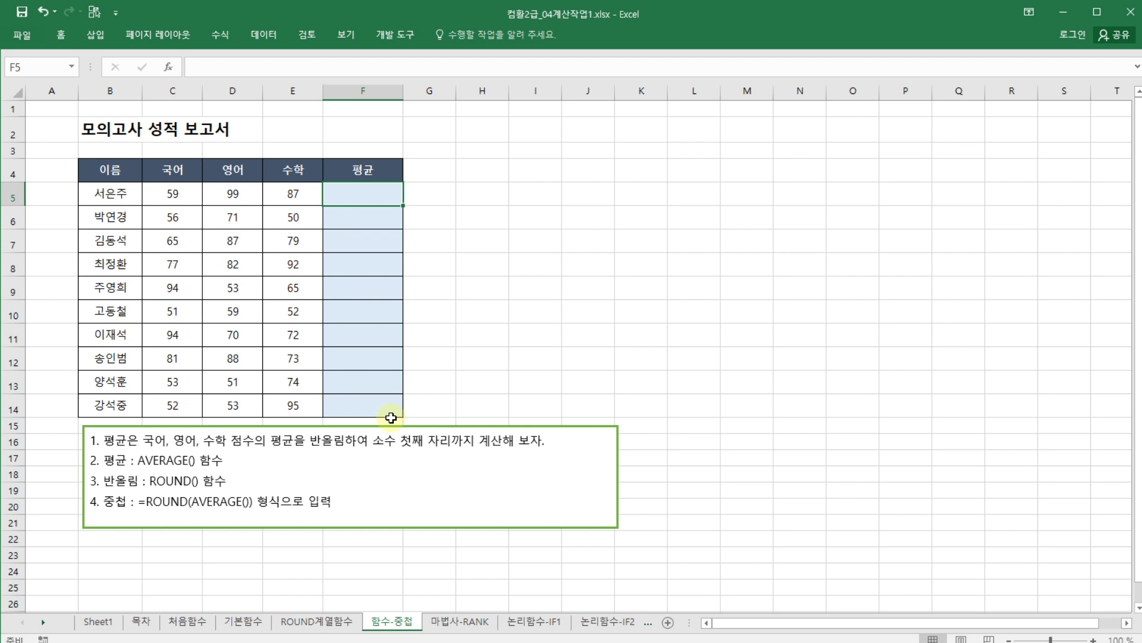
type("=a")
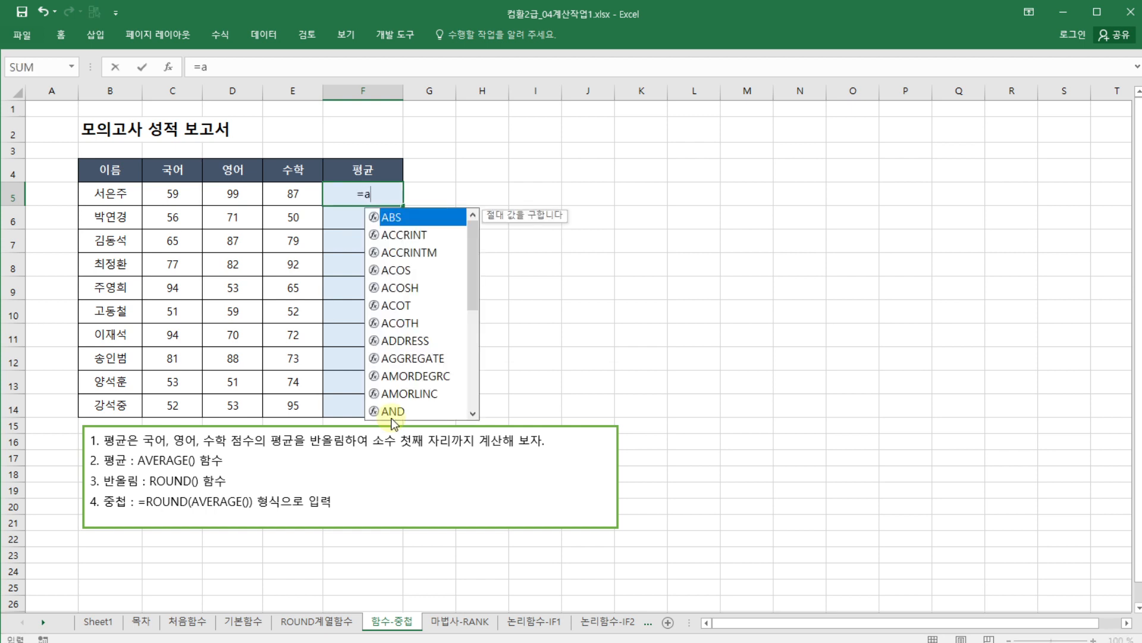
type("ver")
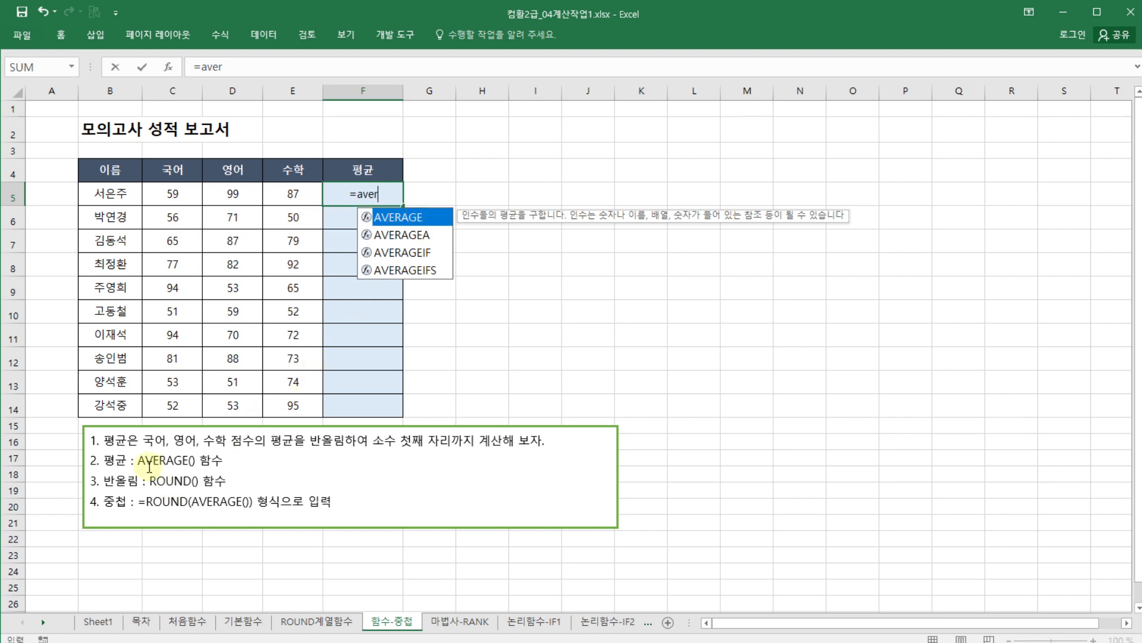
double_click(427, 221)
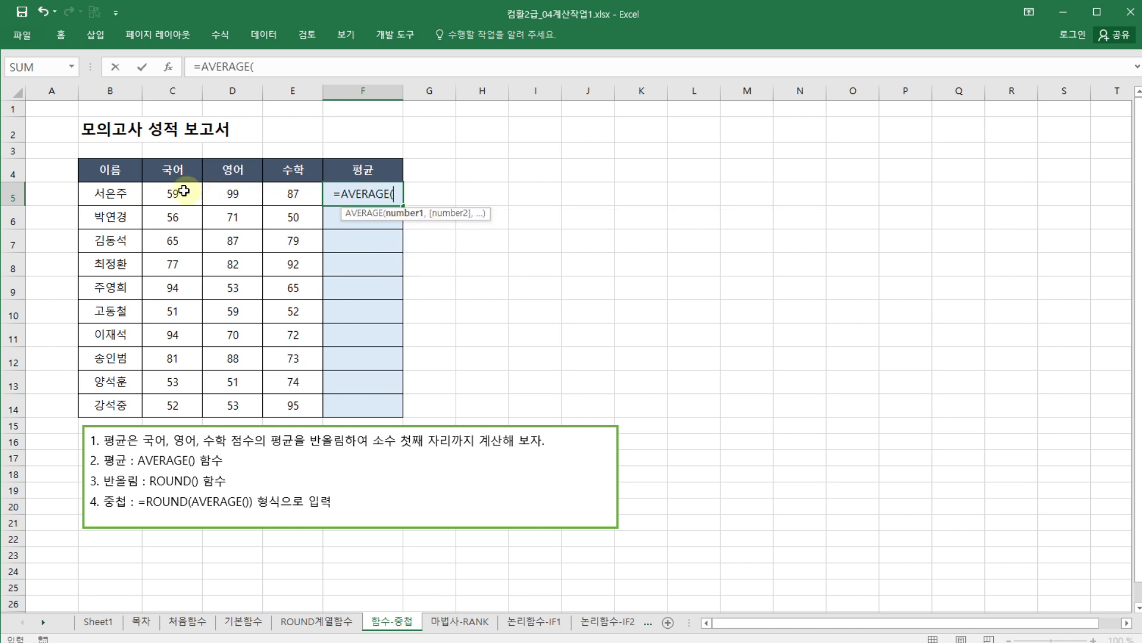
left_click_drag(183, 191, 274, 196)
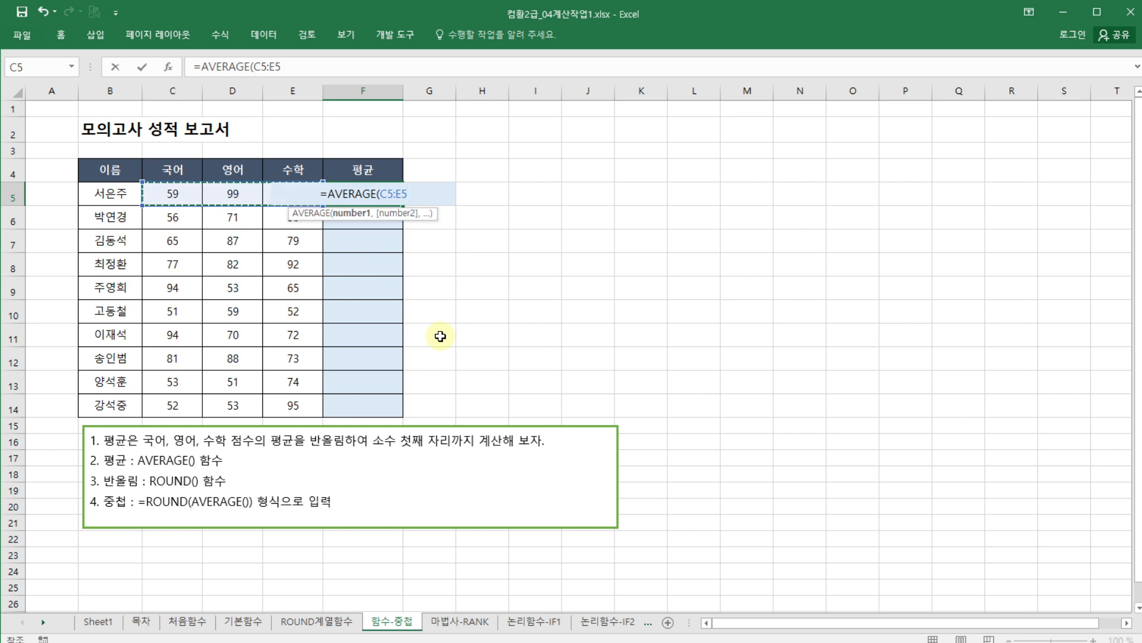
type(")")
key("Return")
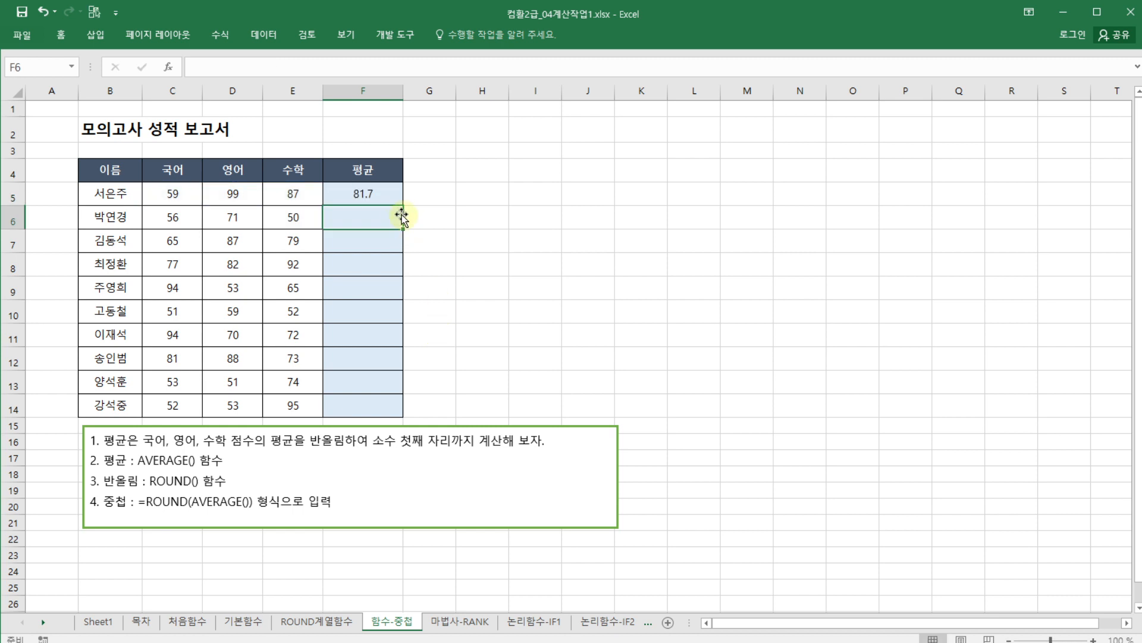
Step: Nest the average in cell F5 inside ROUND with one decimal place, giving =ROUND(AVERAGE(C5:E5),1)
left_click(387, 192)
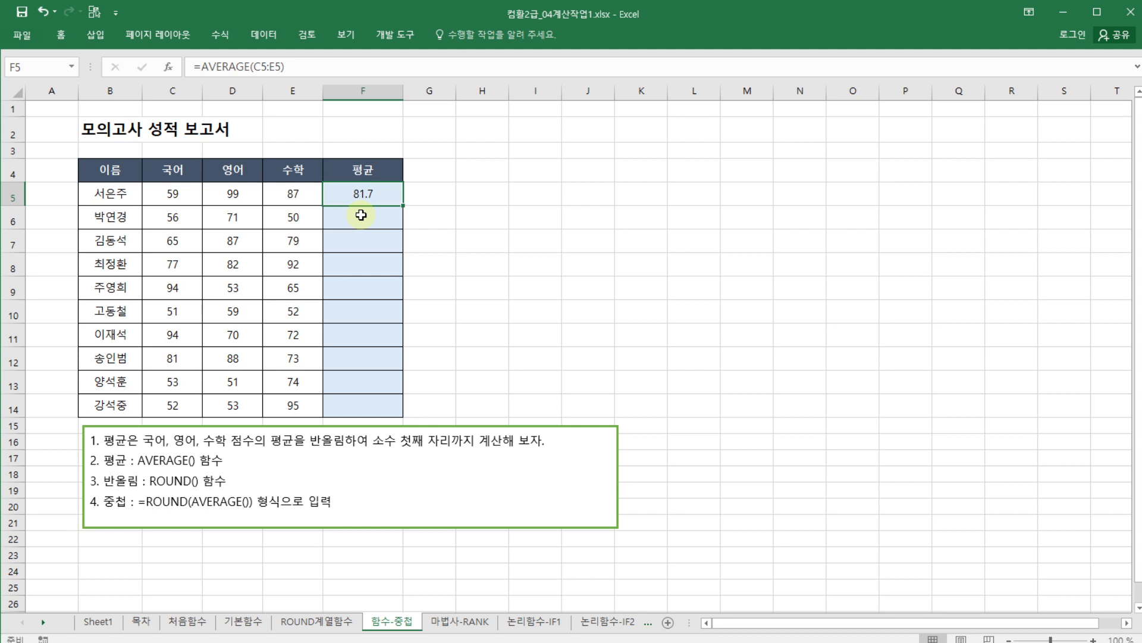
left_click(202, 67)
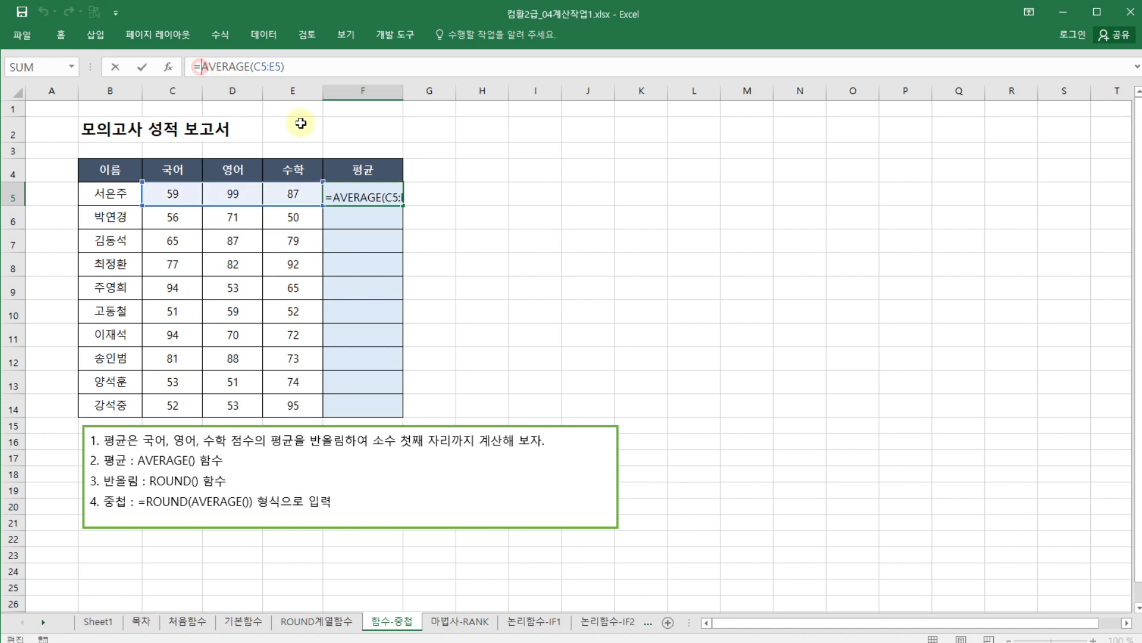
type("round")
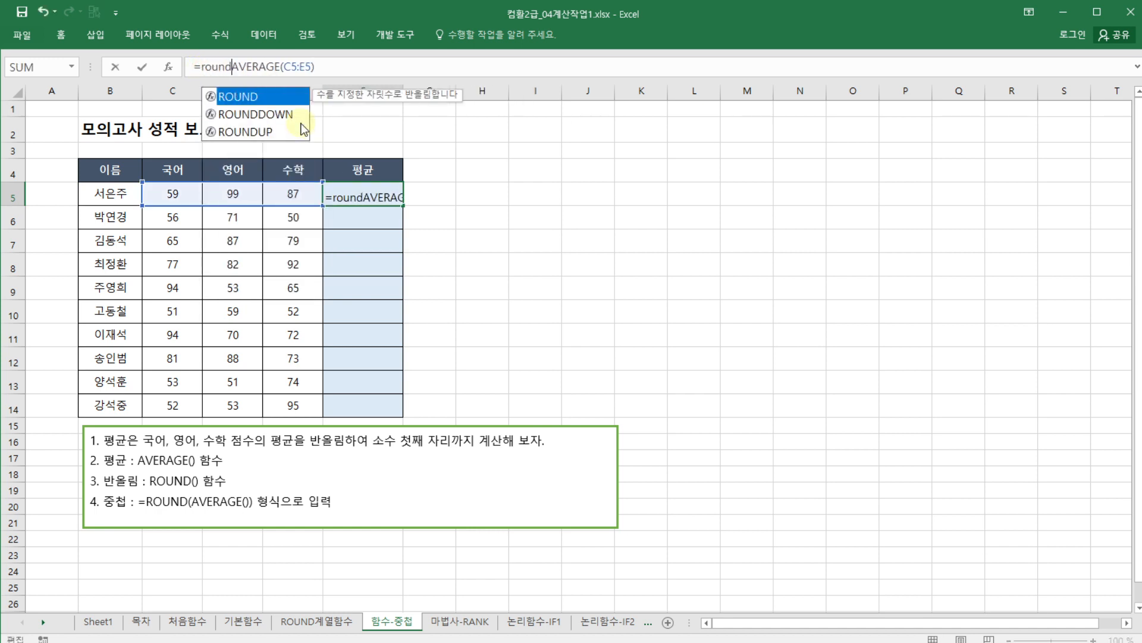
double_click(244, 95)
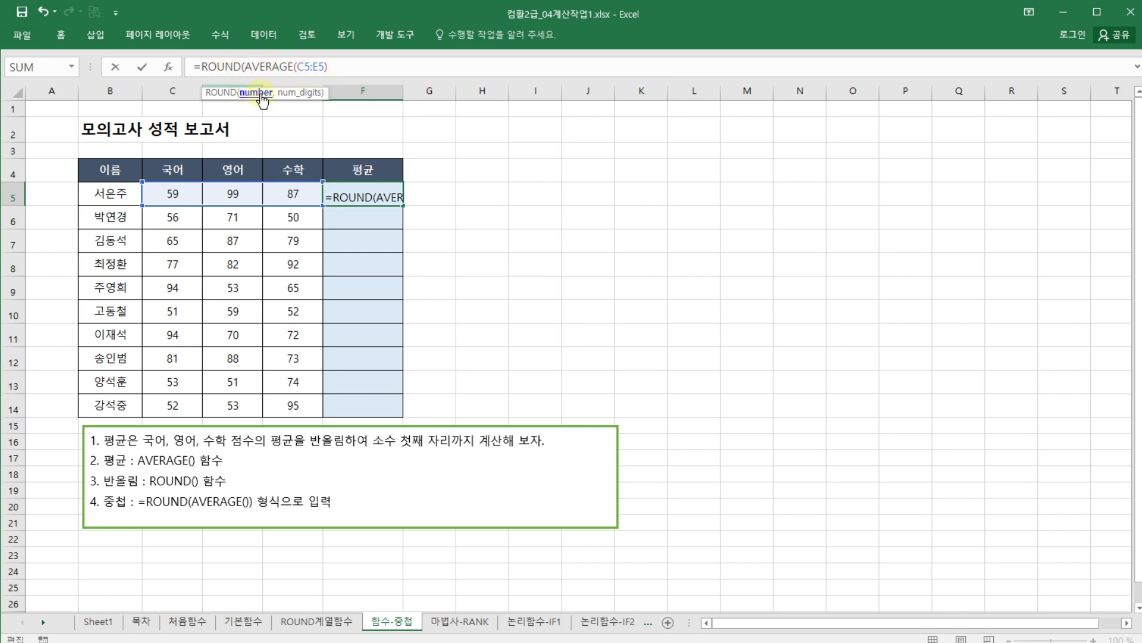
left_click(334, 66)
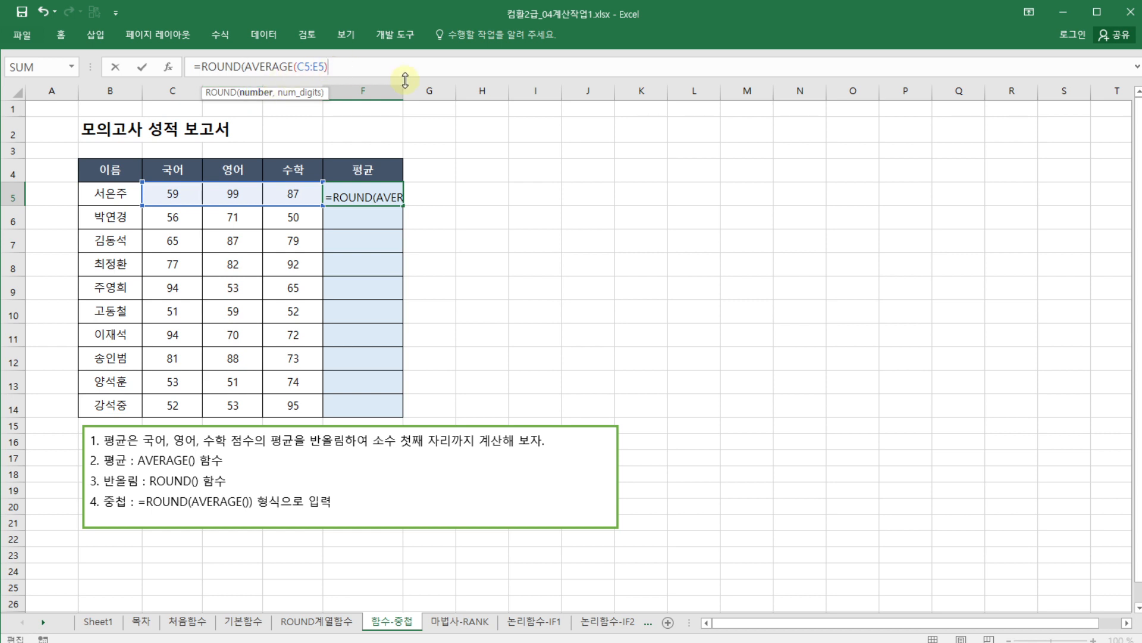
type(",")
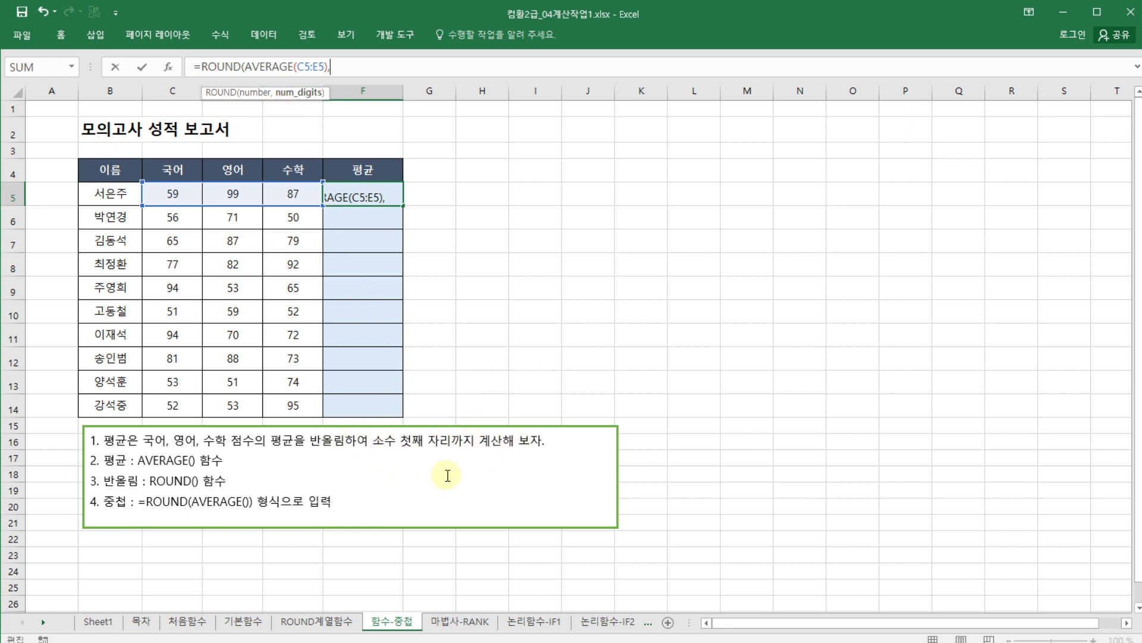
type("1)")
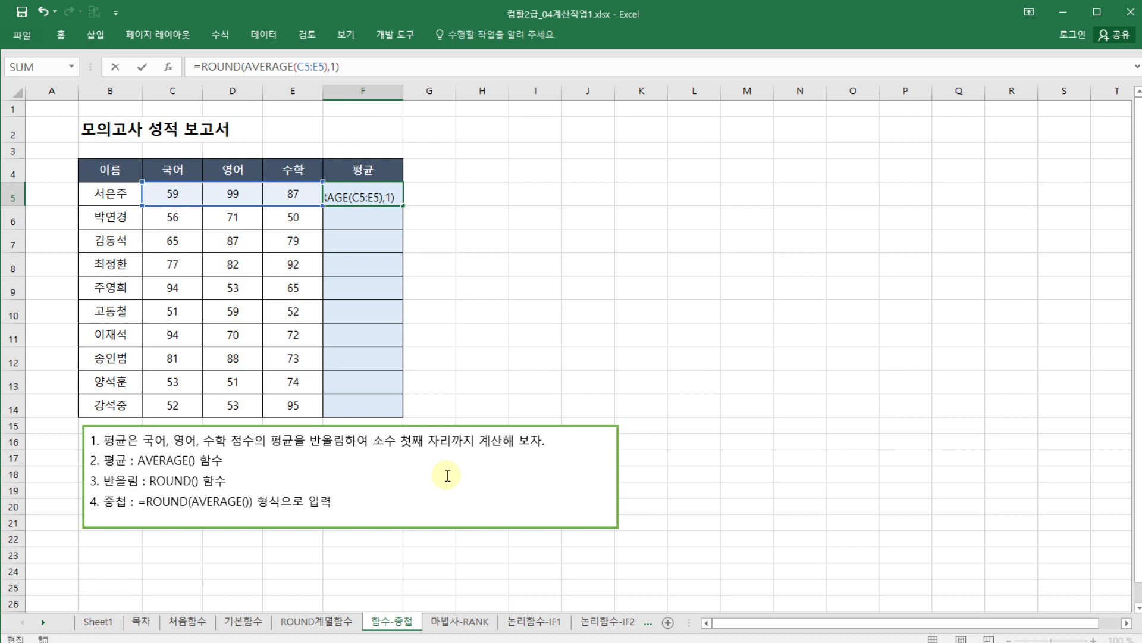
key("Return")
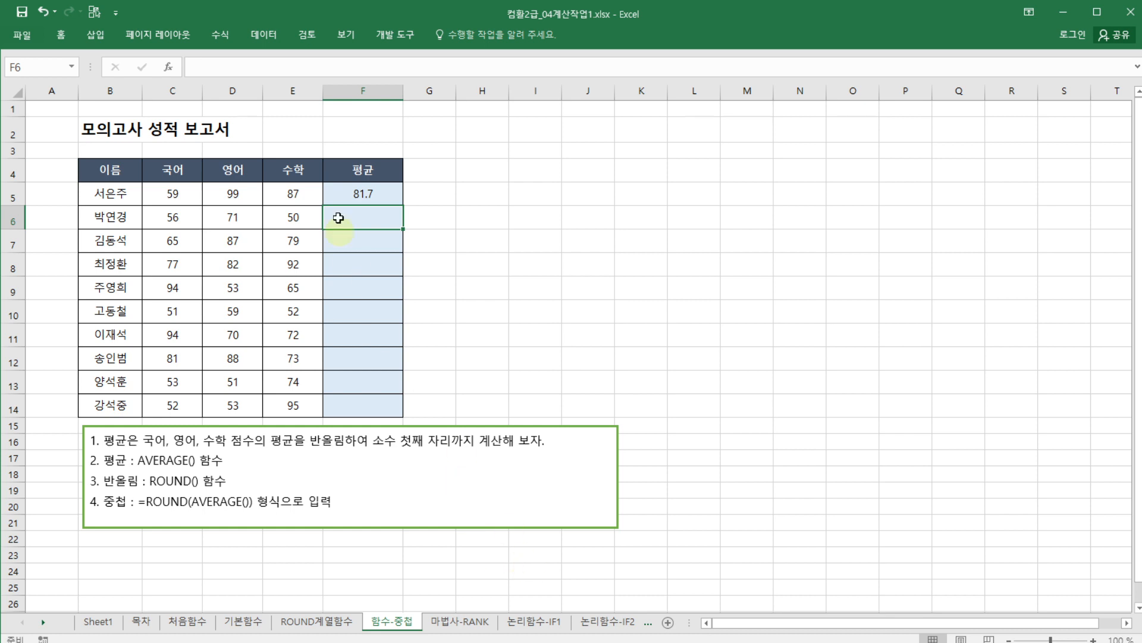
Step: Fill the rounded-average formula from F5 down through F14 for the remaining students
left_click(352, 196)
left_click_drag(404, 205, 403, 424)
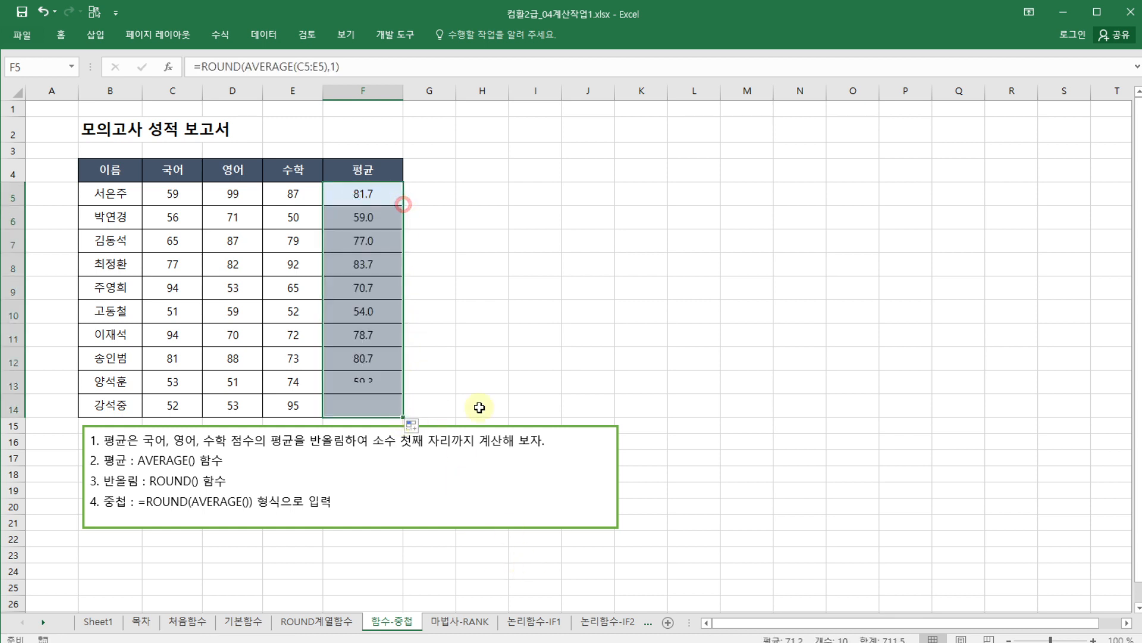
left_click(481, 406)
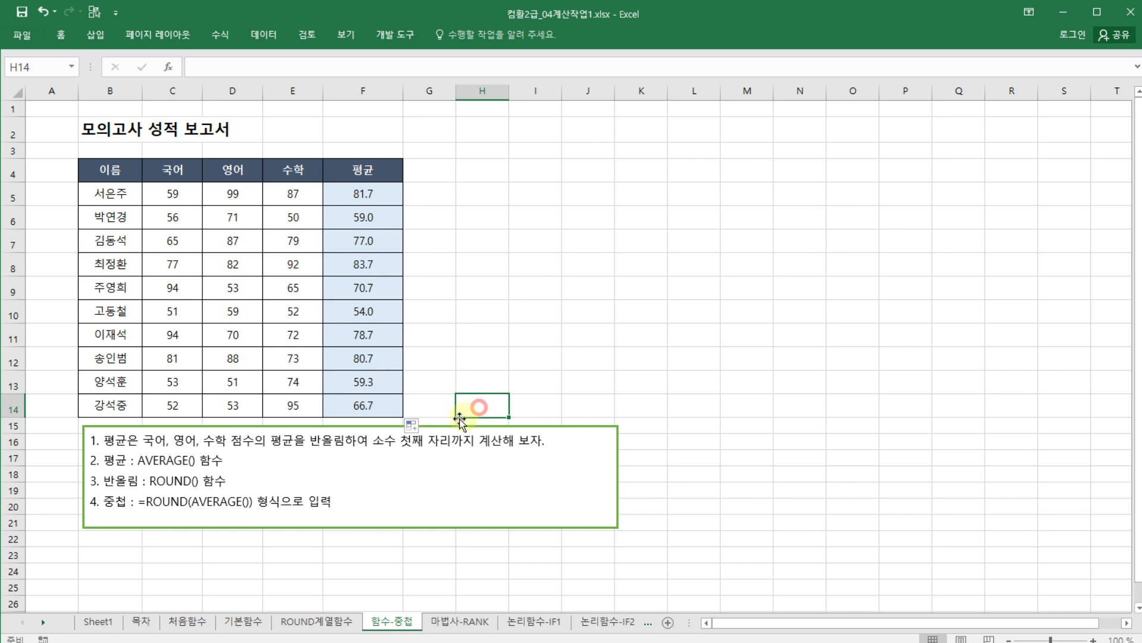
Step: Check the copied ROUND(AVERAGE()) formula in cell F14 for the last student, leaving it as it is
double_click(374, 405)
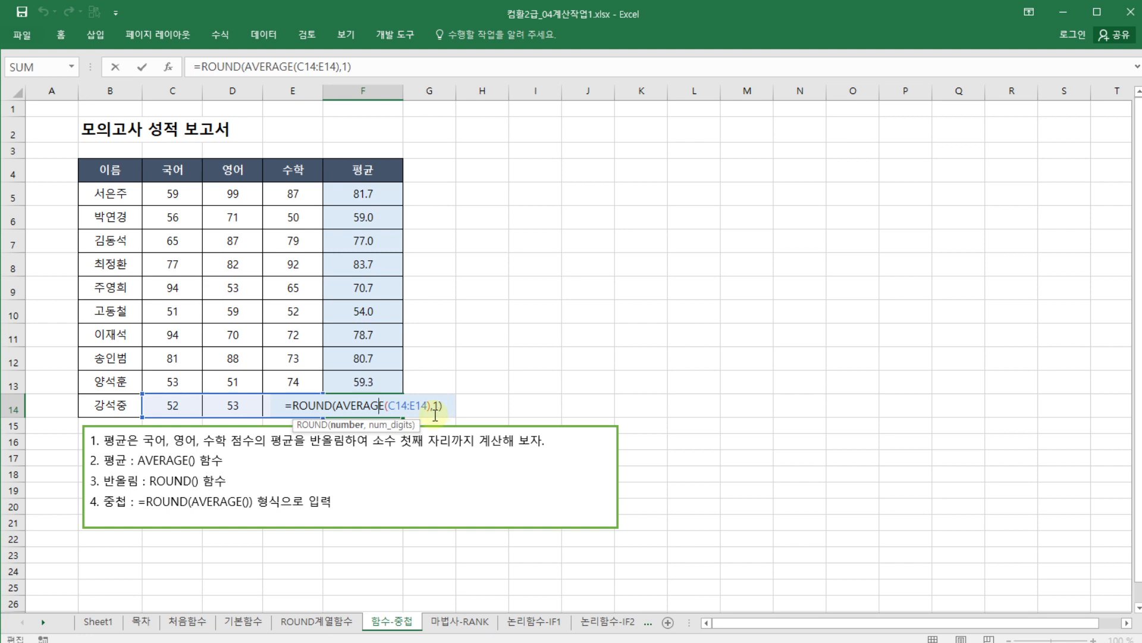
key("Return")
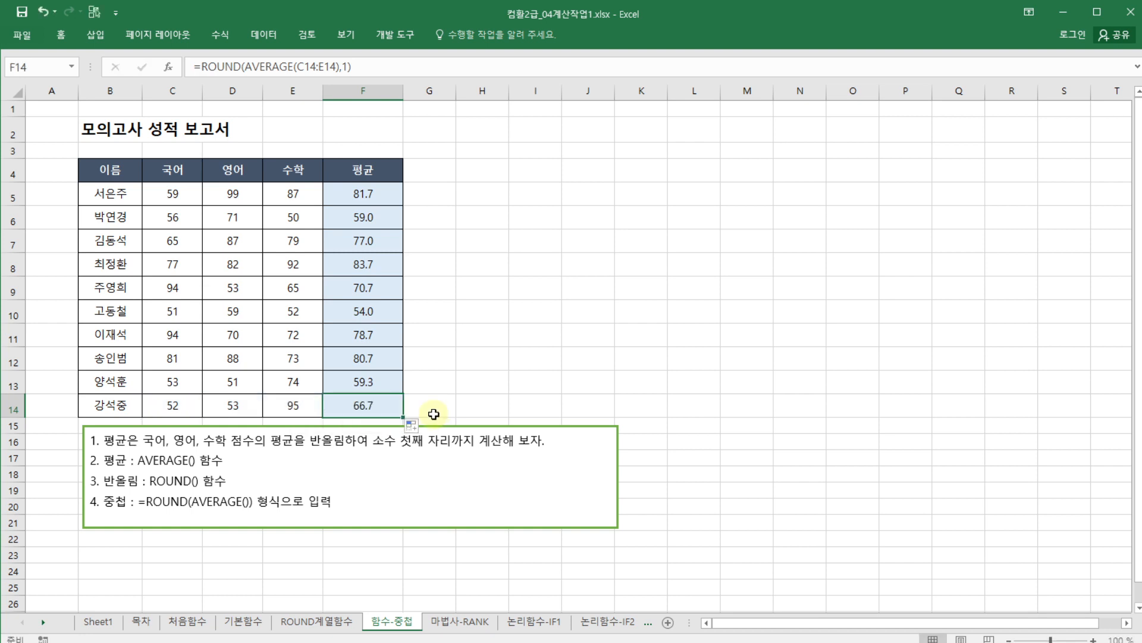
left_click(437, 408)
left_click(433, 372)
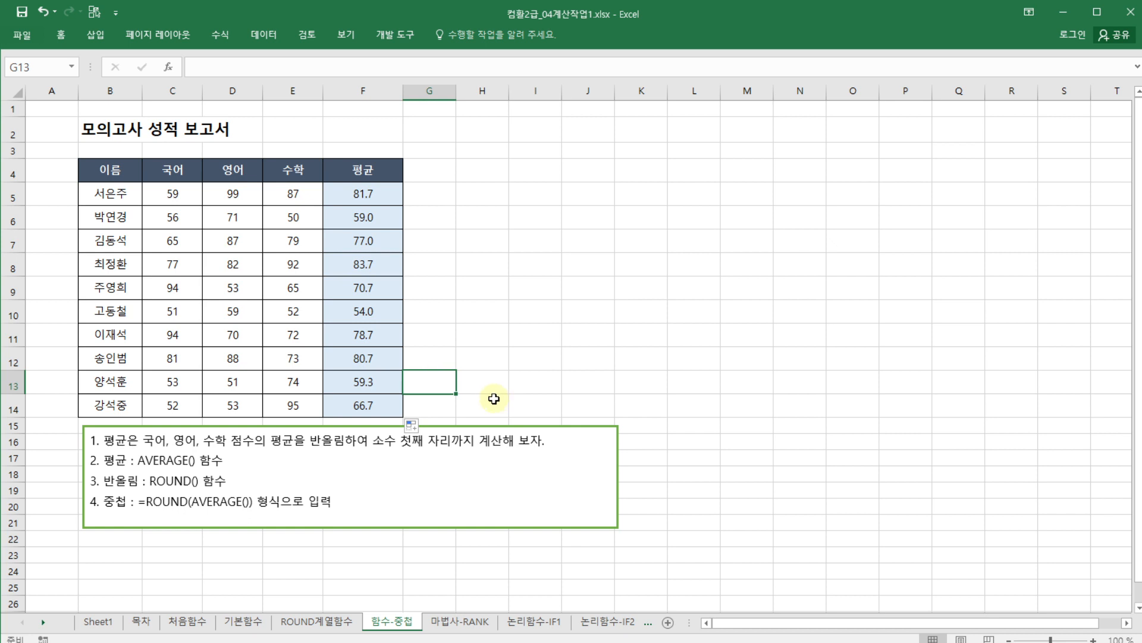
left_click(490, 400)
left_click(429, 396)
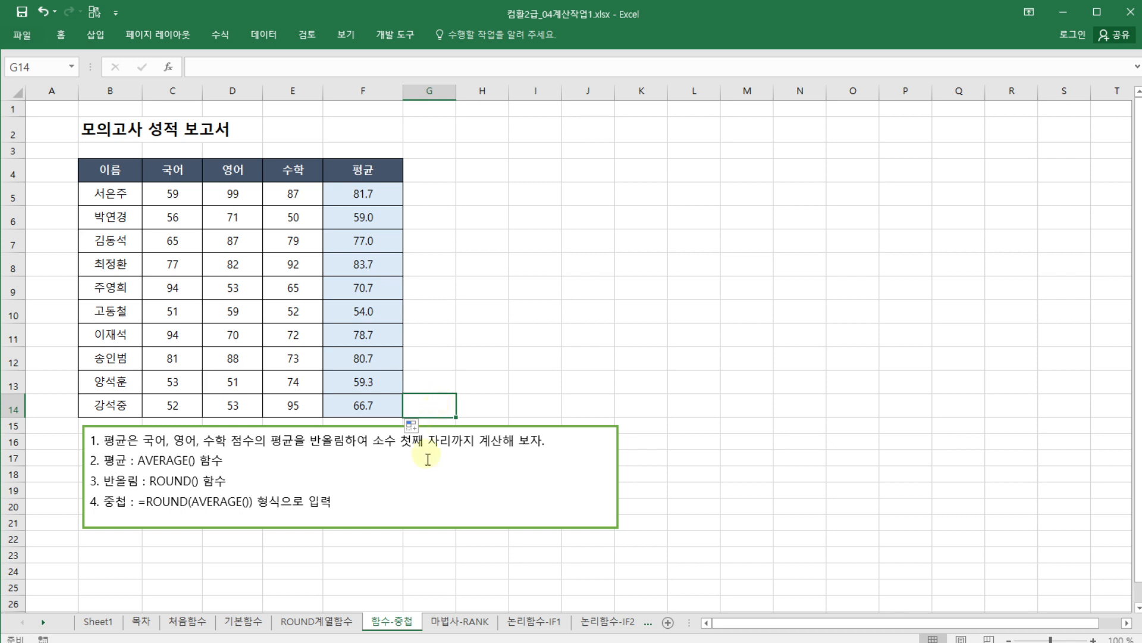
Step: Open the 마법사-RANK worksheet with the score report and the RANK function notes
left_click(467, 629)
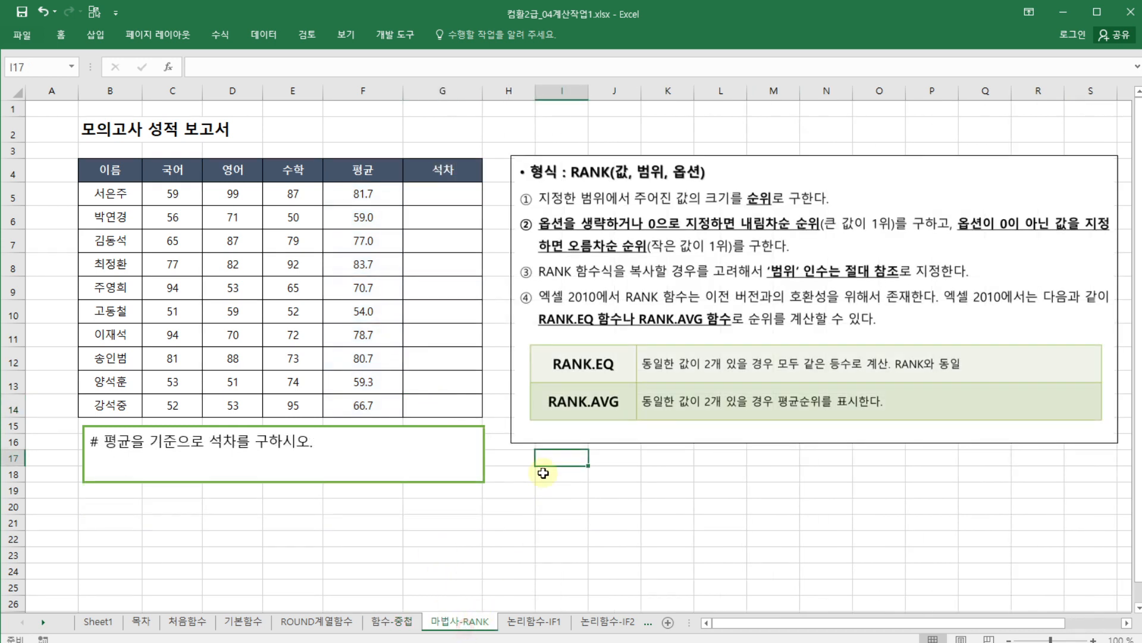
left_click(531, 492)
left_click(549, 476)
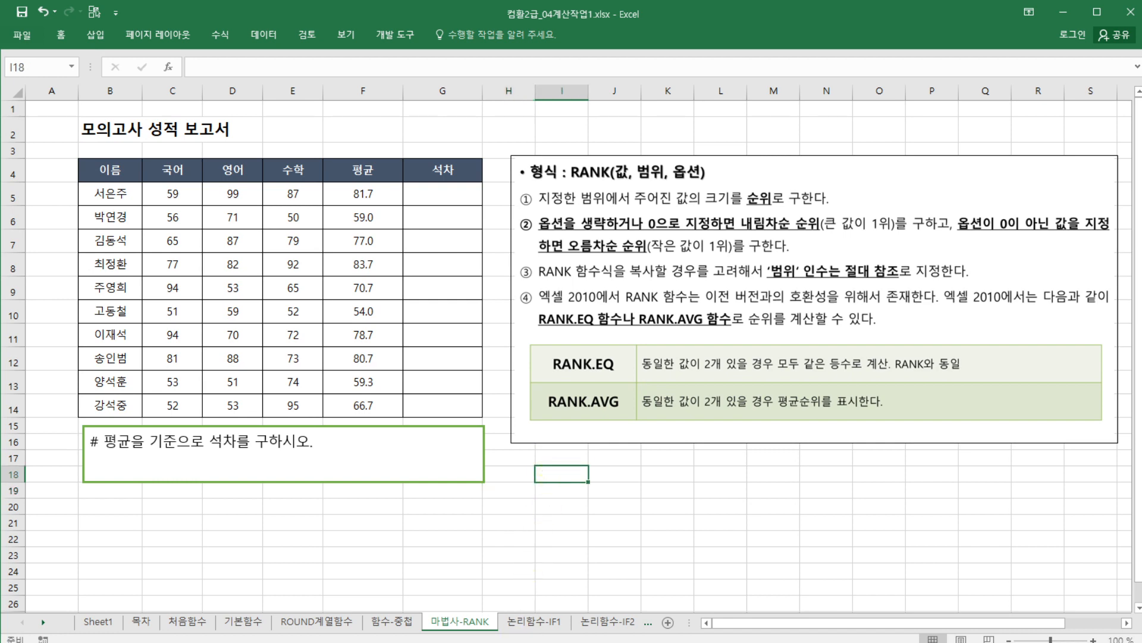
Step: Read the function wizard explanation on page 73 of the PDF in Adobe Acrobat Reader, and return to the RANK notes in Excel
key("alt+Tab")
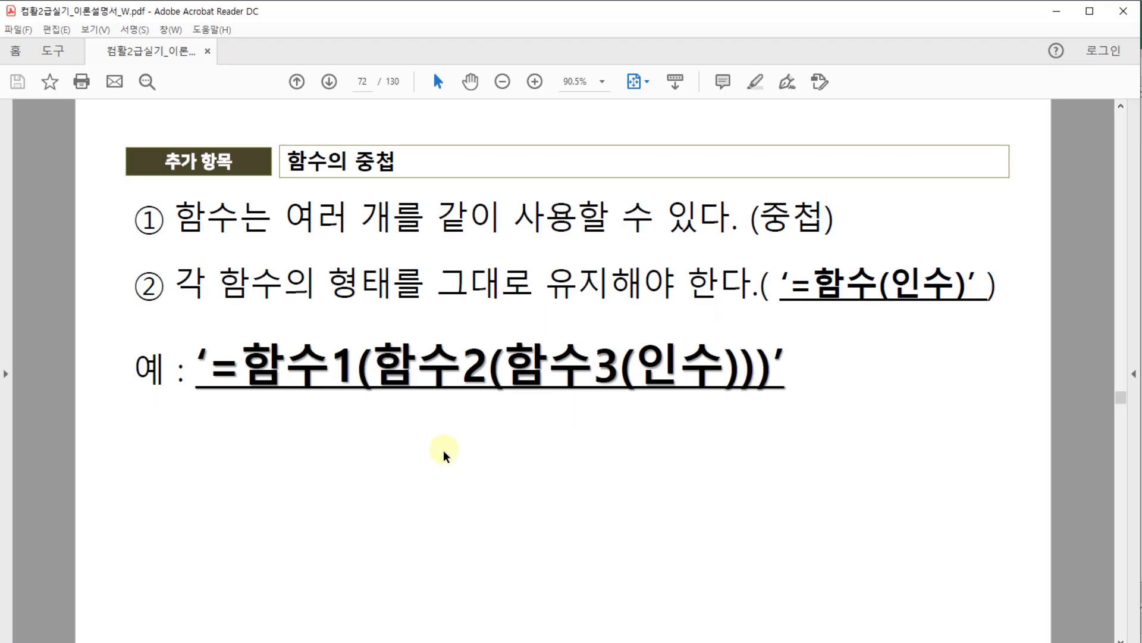
scroll(466, 452, "down", 1)
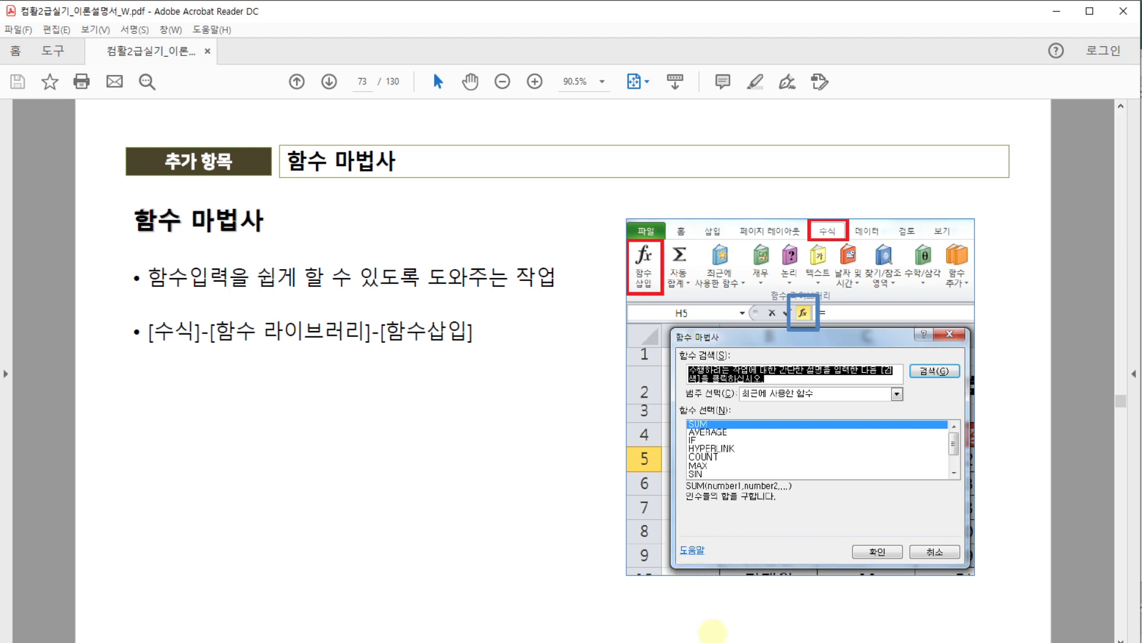
key("alt+Tab")
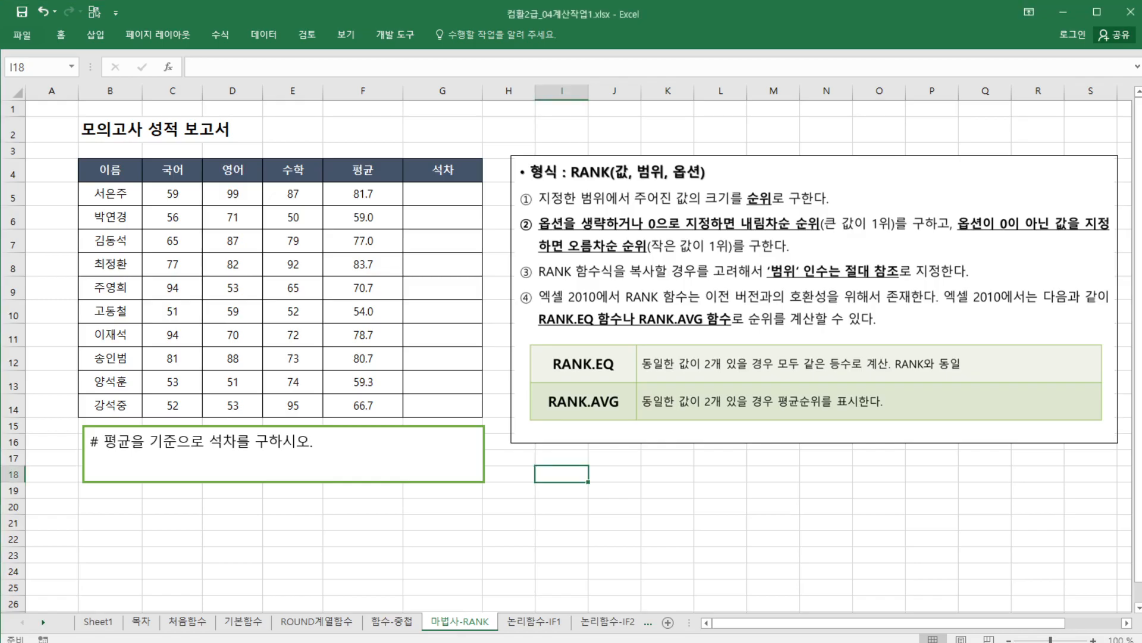
left_click(560, 459)
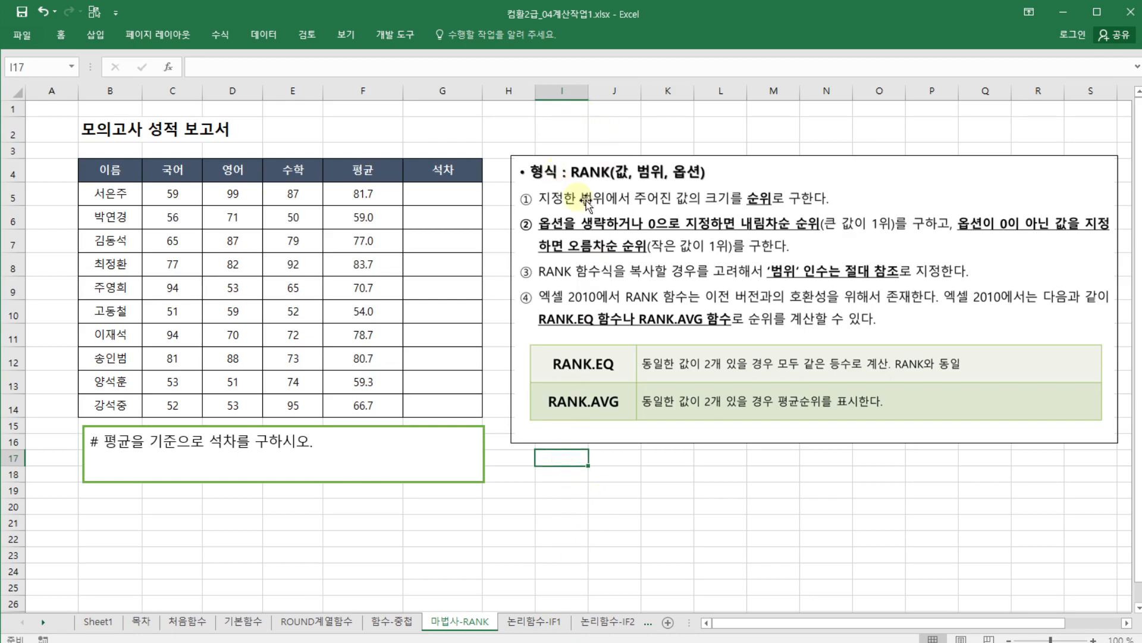
left_click(567, 473)
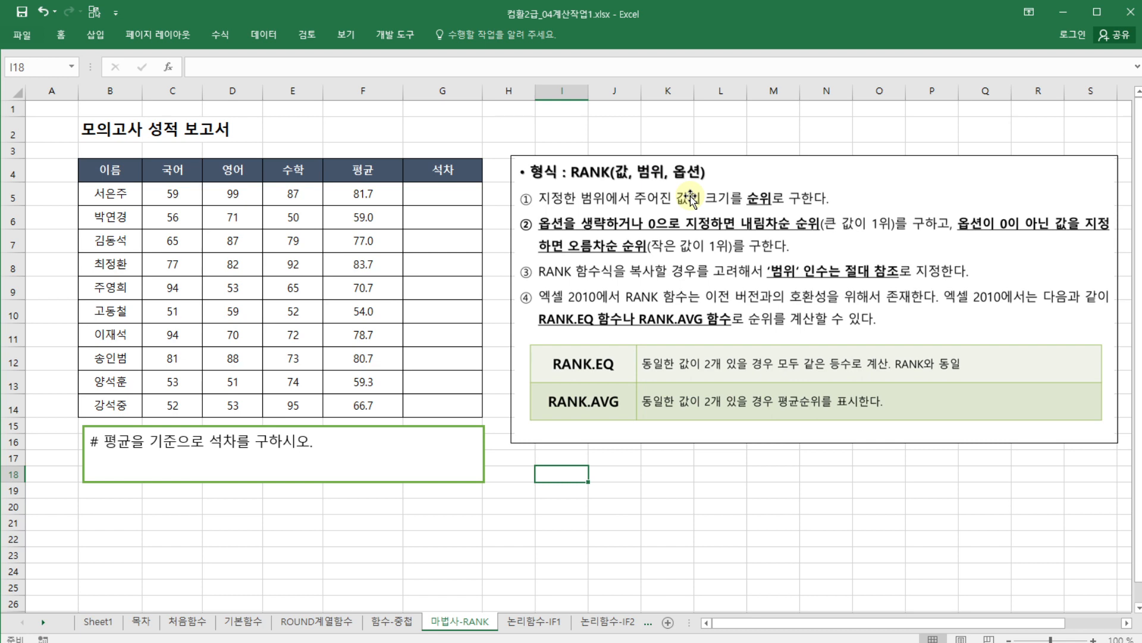
Step: Examine the first student's average in F5 and the averages range F5:F14 as the value and range arguments for ranking in G5
left_click(430, 189)
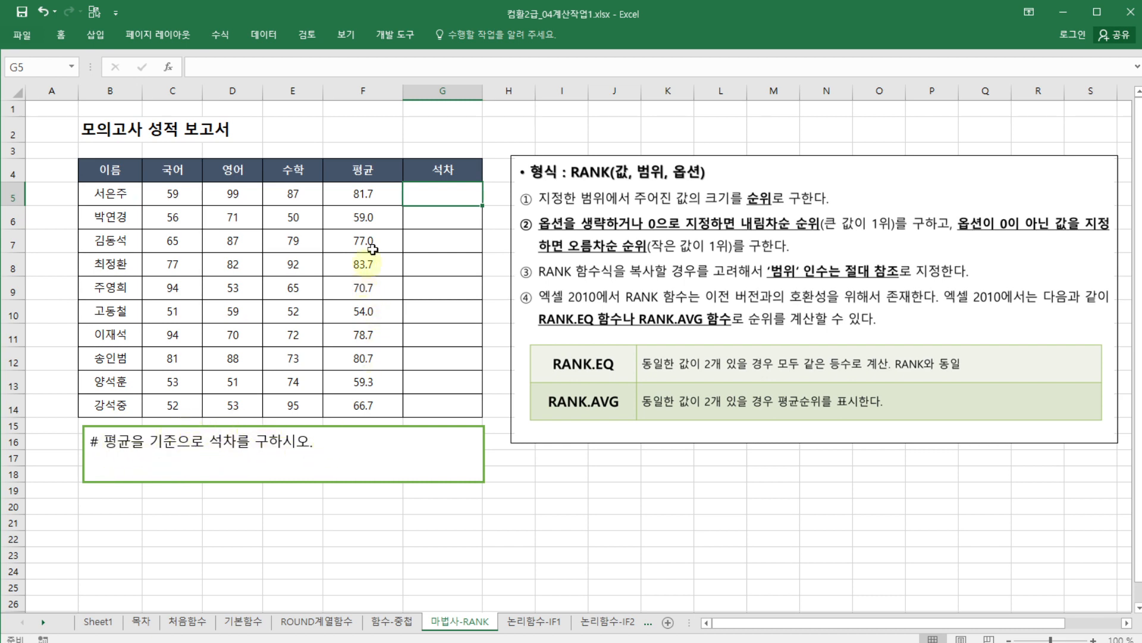
left_click(376, 194)
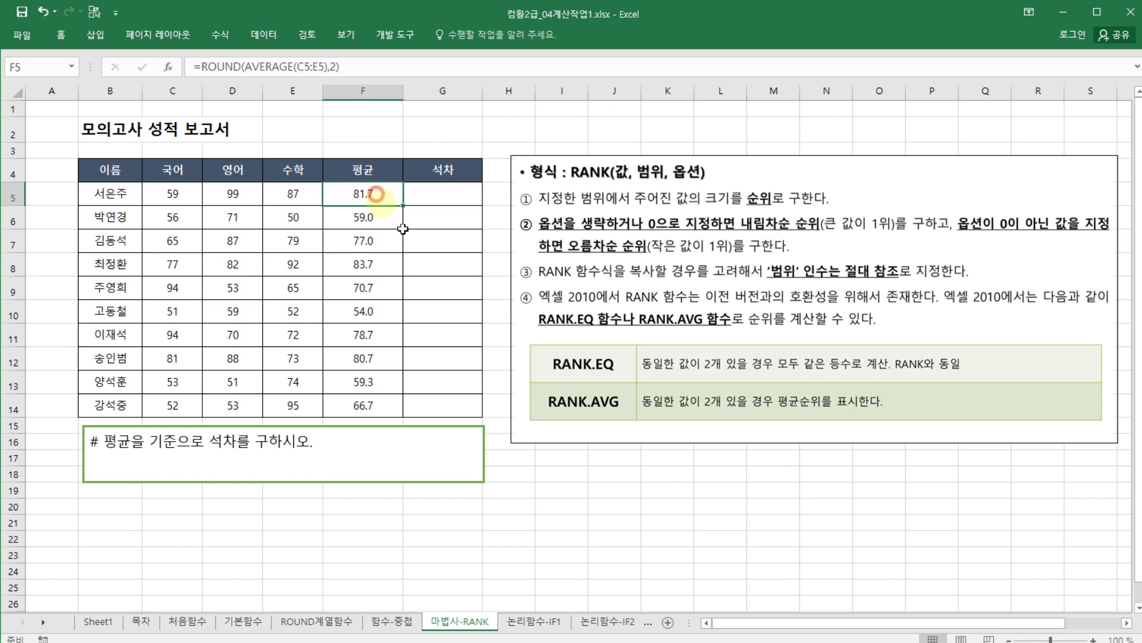
left_click(433, 200)
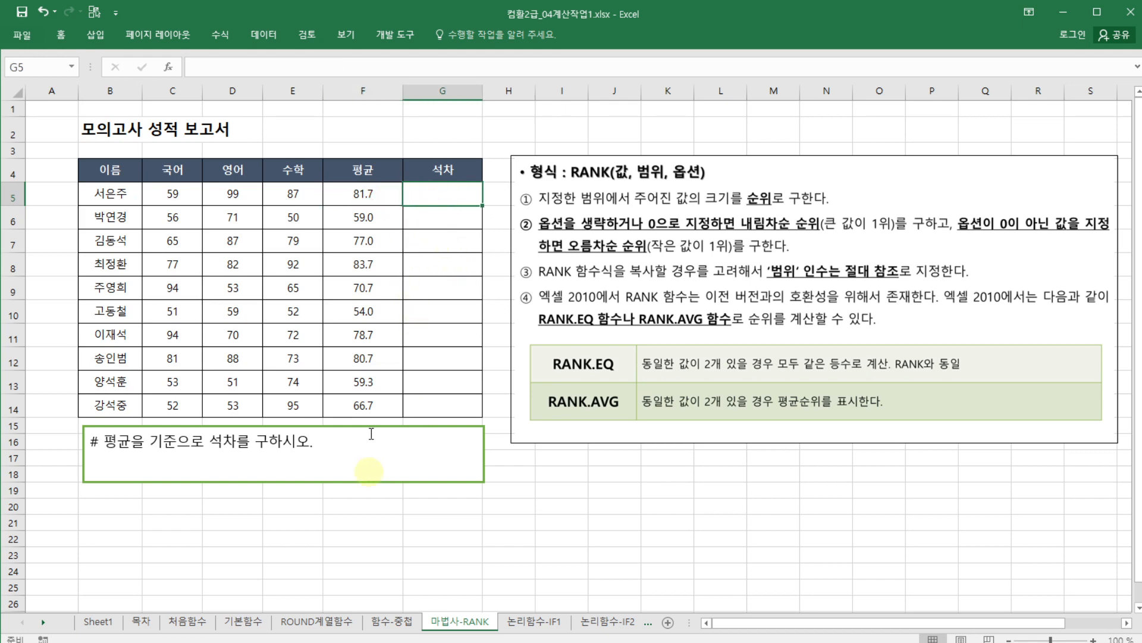
left_click_drag(369, 196, 376, 384)
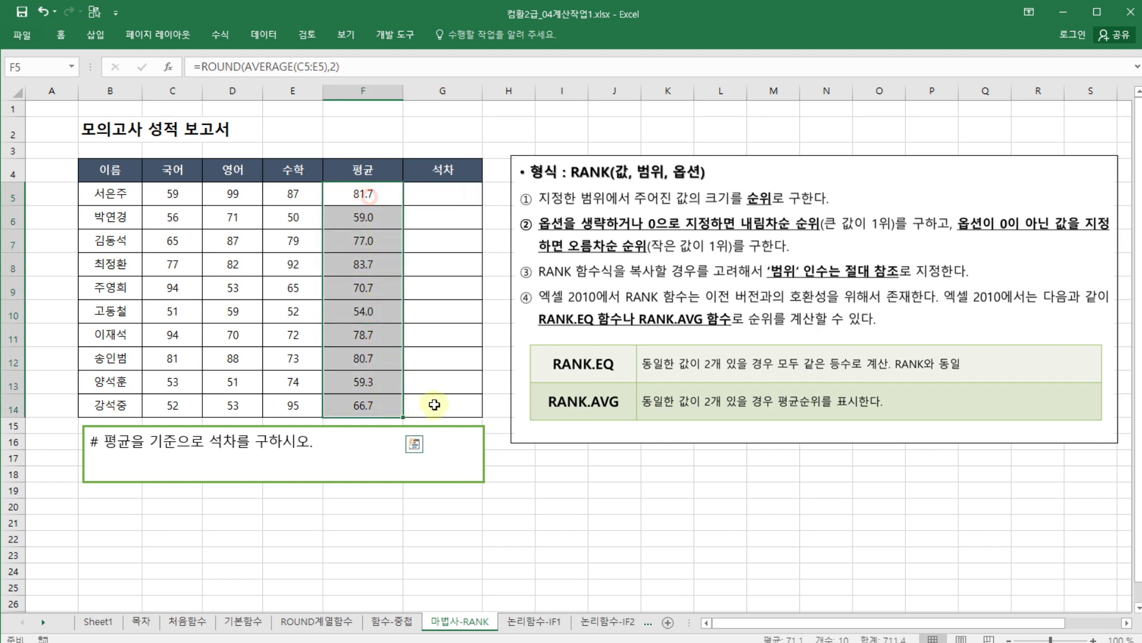
left_click(434, 405)
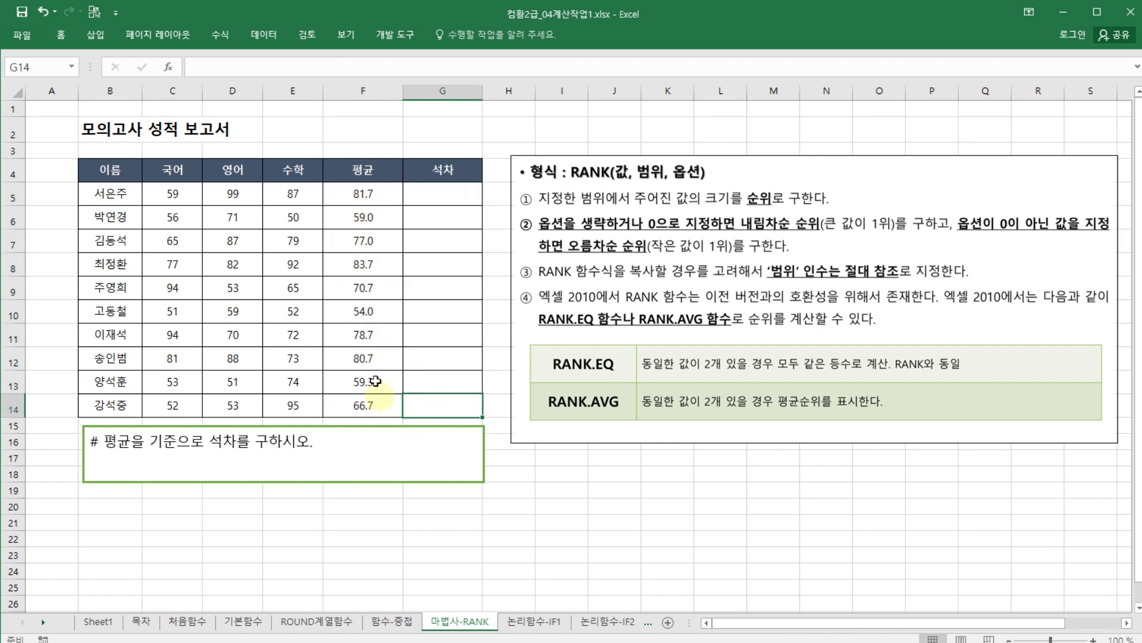
left_click(381, 194)
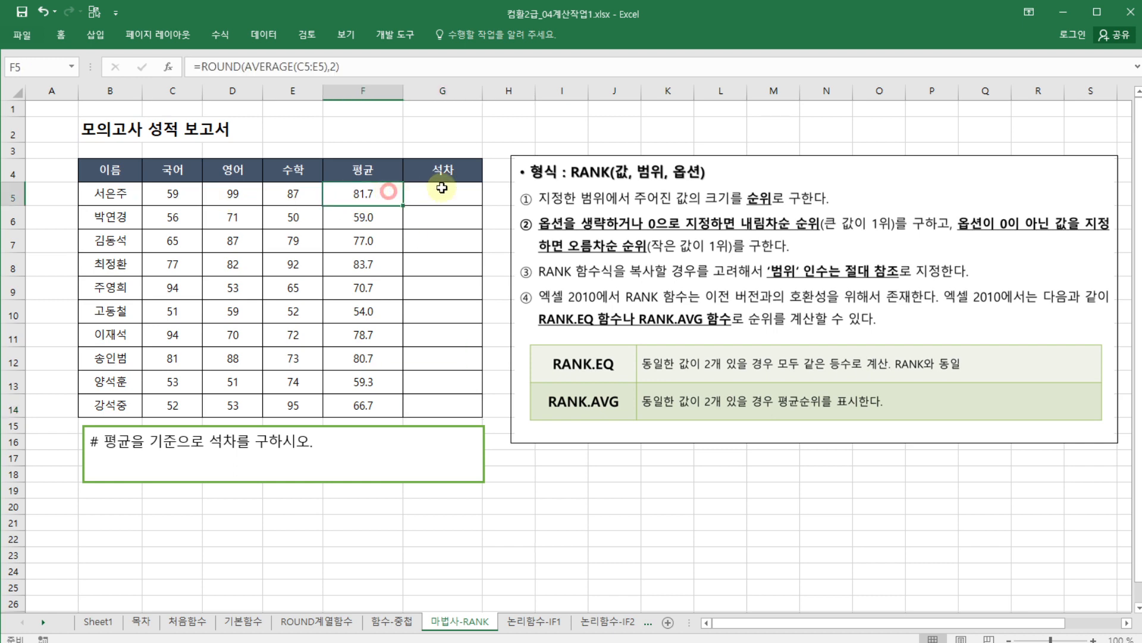
left_click(441, 191)
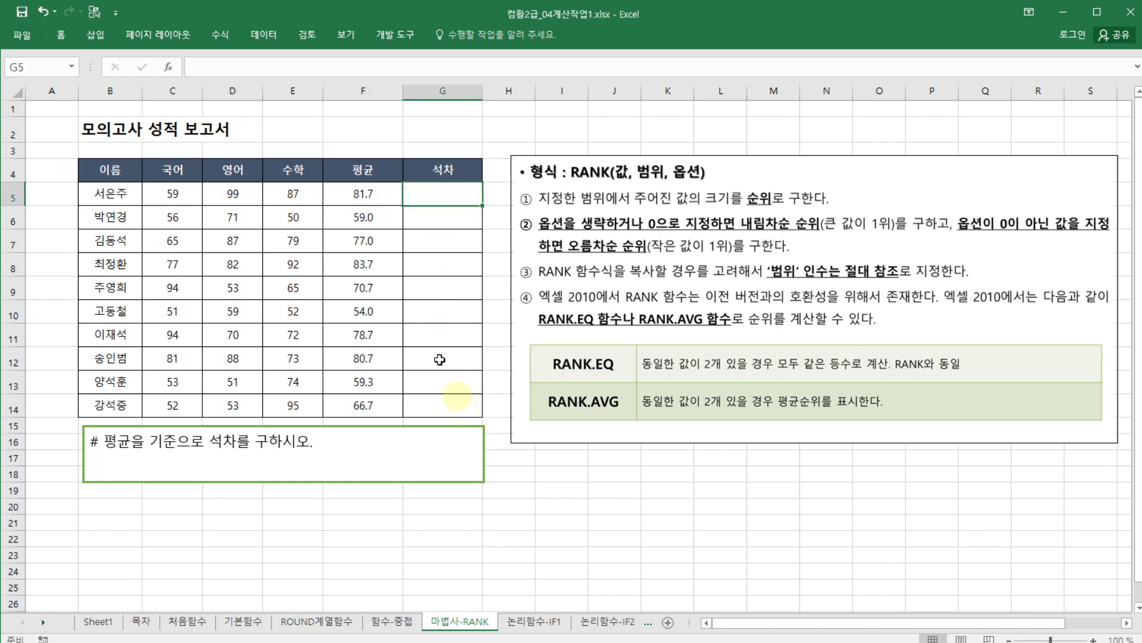
left_click(366, 194)
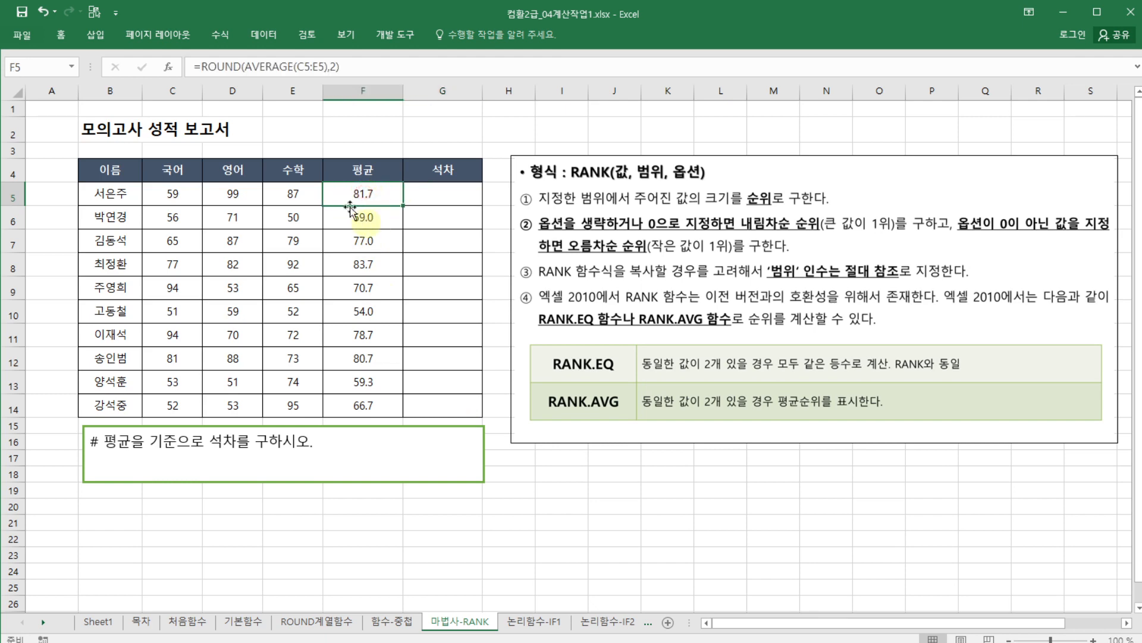
left_click_drag(365, 192, 373, 410)
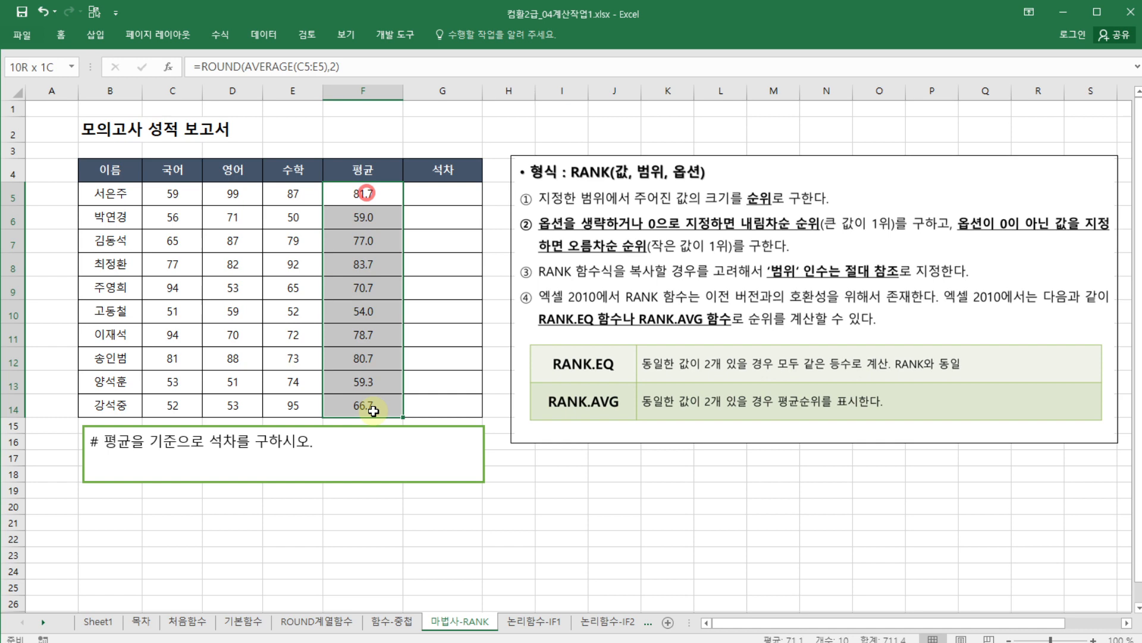
left_click(421, 407)
left_click(446, 198)
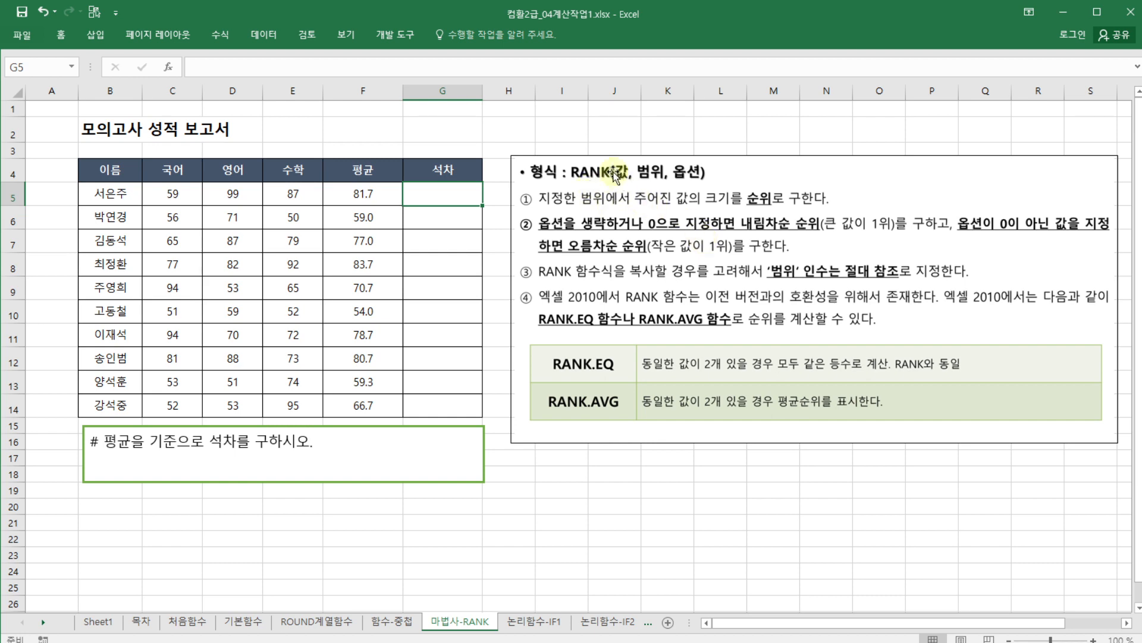
left_click(373, 195)
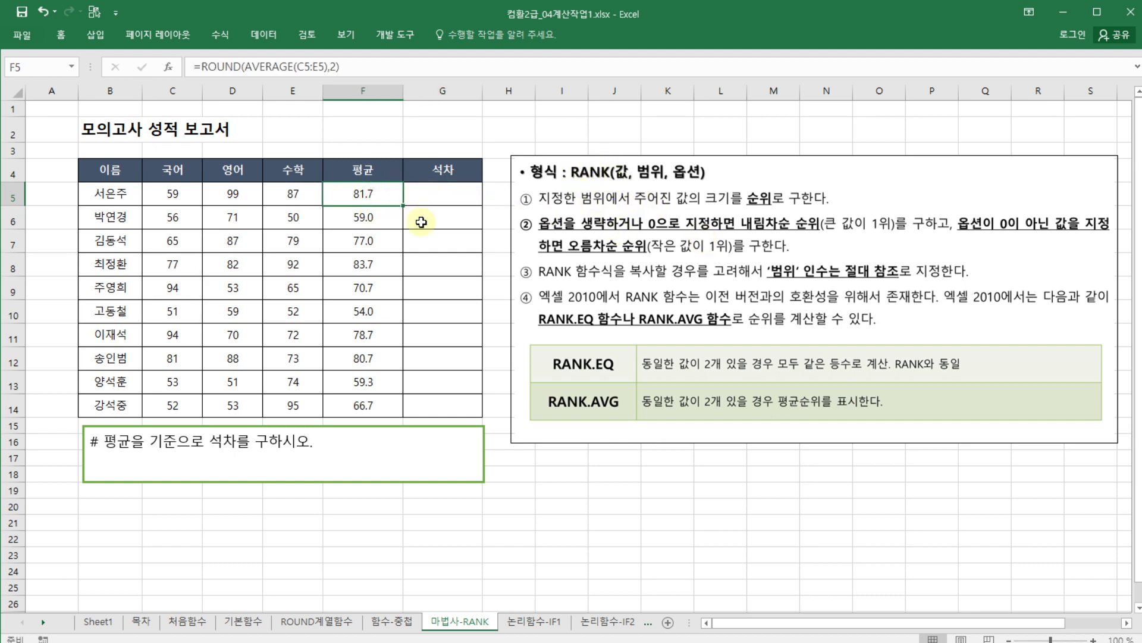
left_click_drag(370, 194, 387, 409)
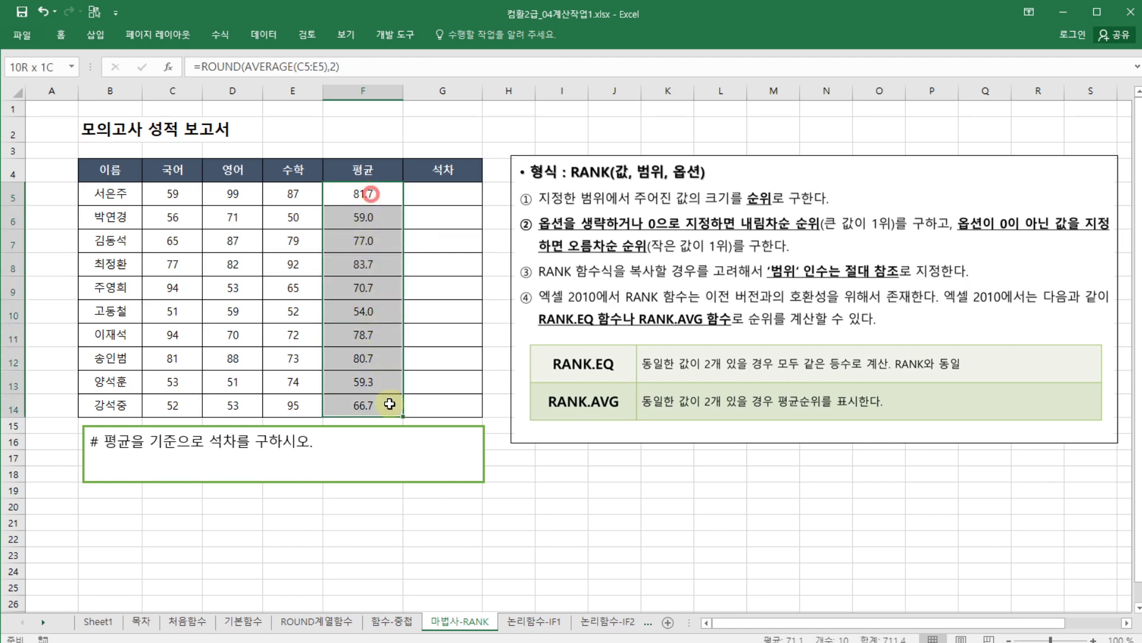
Step: Start a RANK.EQ formula in G5 and open its function arguments dialog, placed clear of the score table
left_click(423, 194)
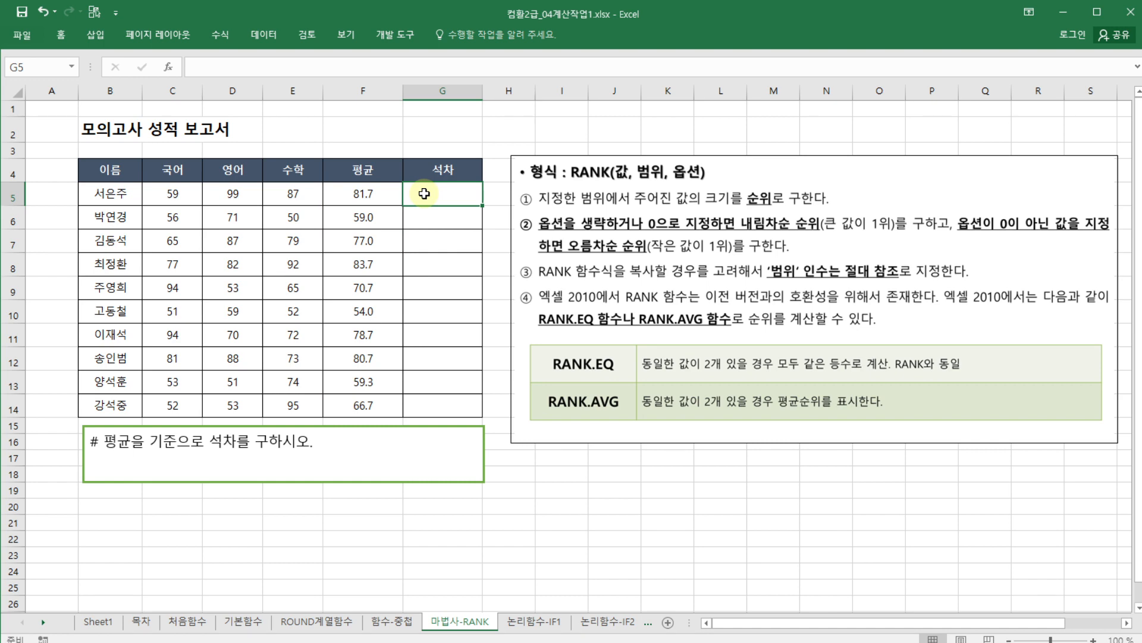
type("=")
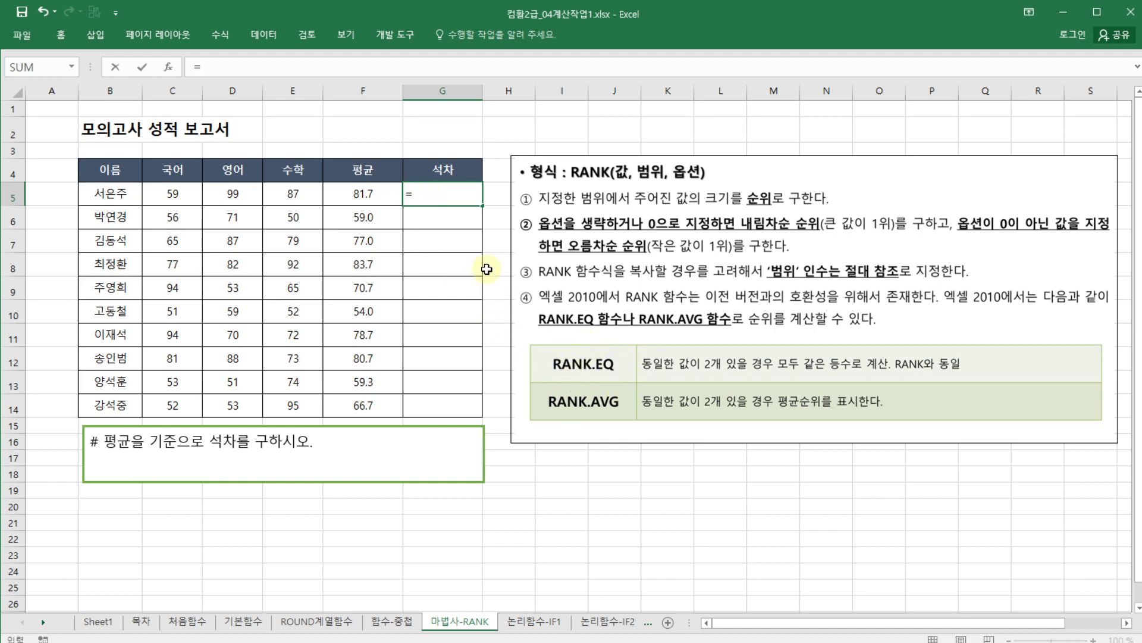
type("rank")
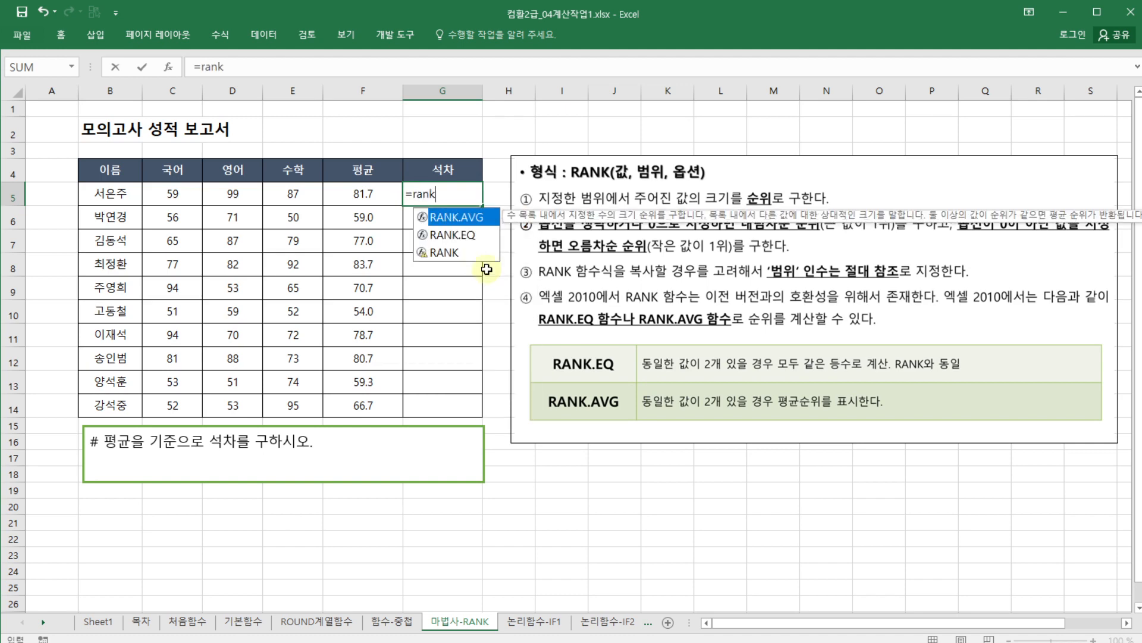
left_click(470, 234)
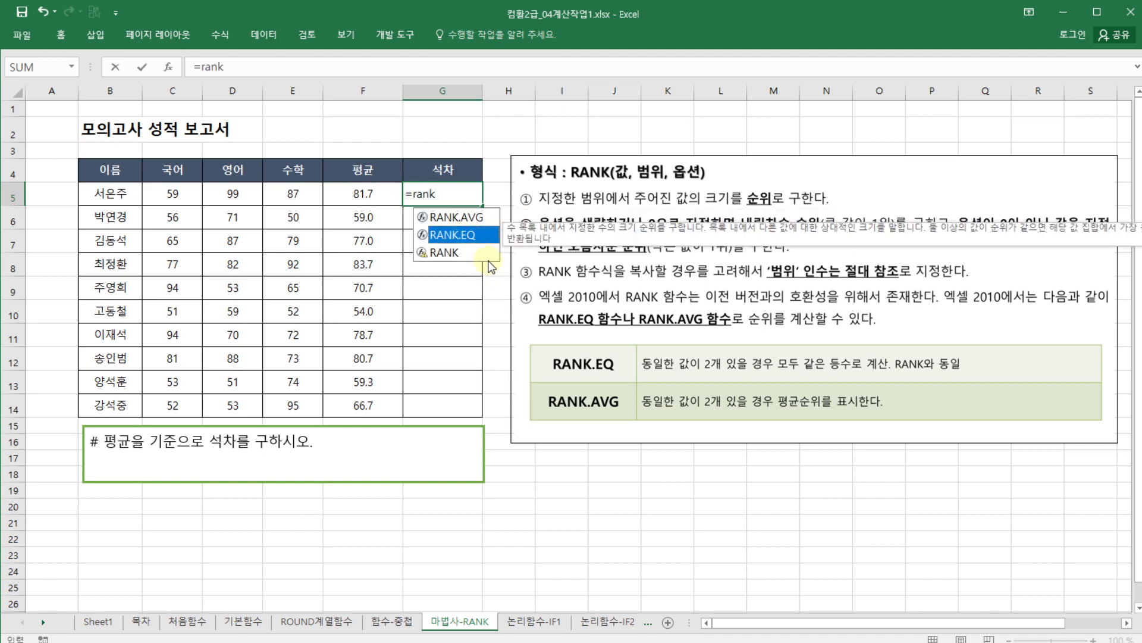
double_click(480, 233)
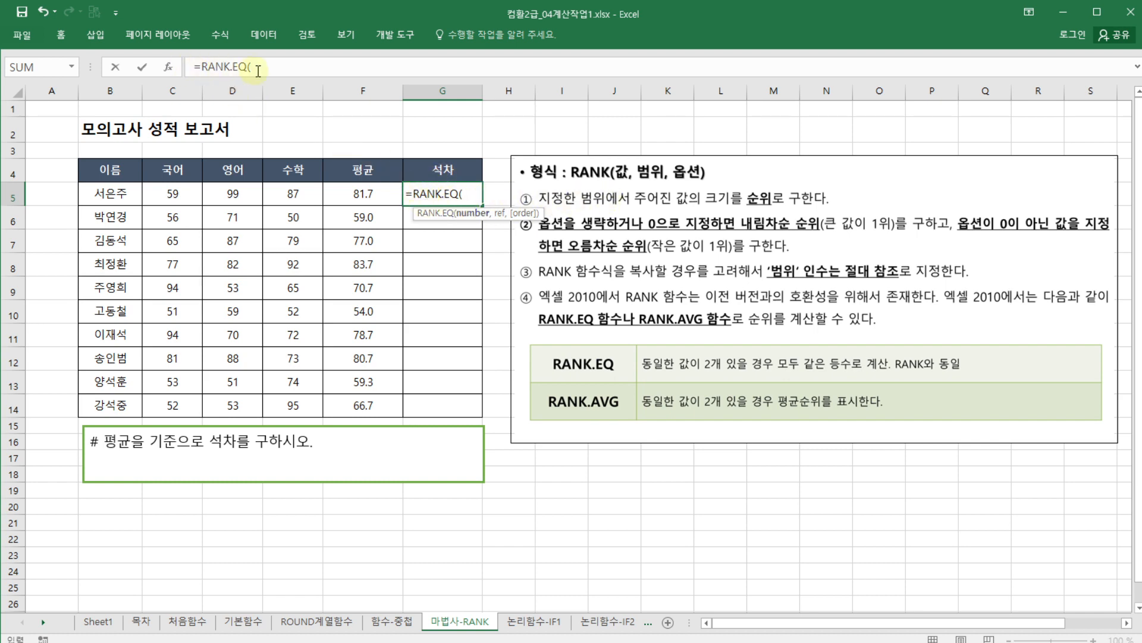
left_click(168, 69)
left_click_drag(211, 471, 724, 175)
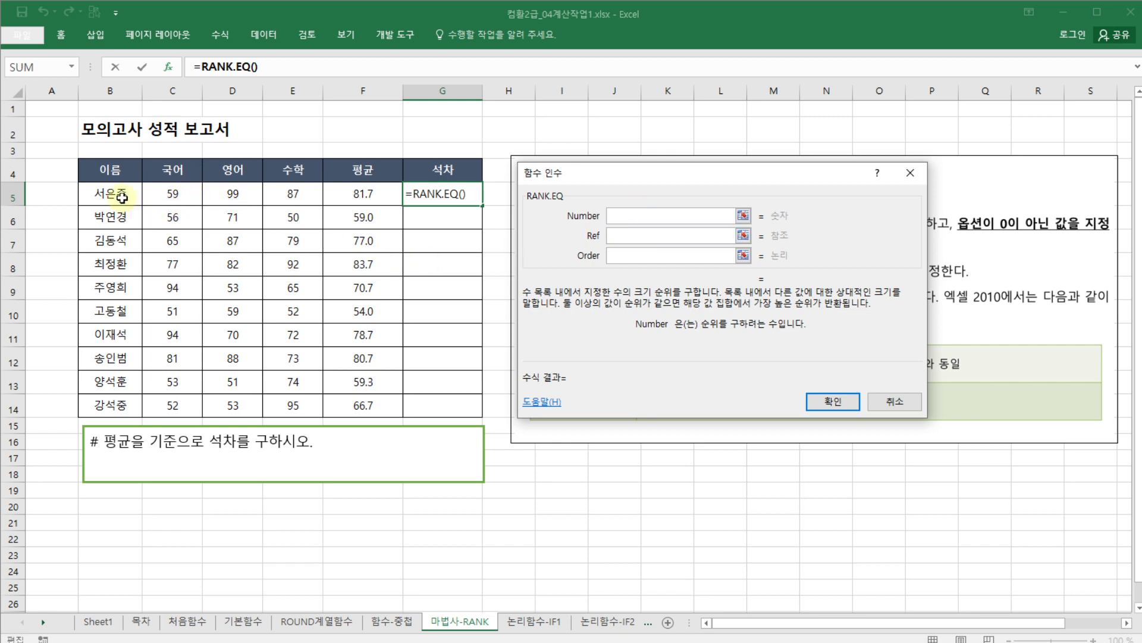
Step: Rank the average in F5 against the absolute range $F$5:$F$14, leaving the order argument empty for descending order
left_click(381, 195)
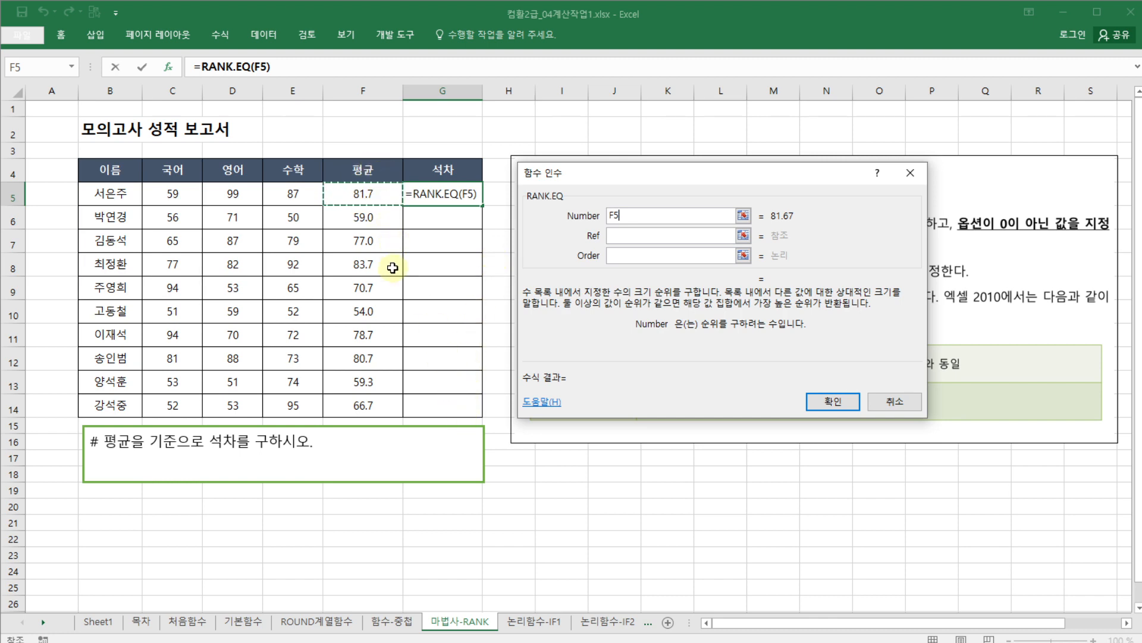
left_click(636, 236)
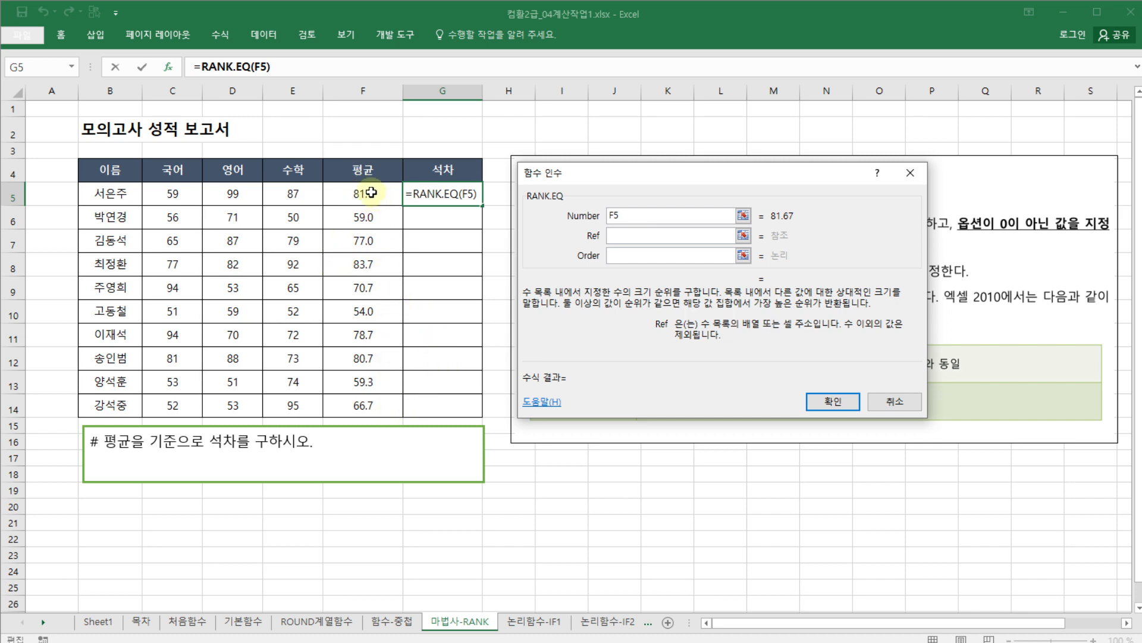
left_click_drag(371, 192, 387, 405)
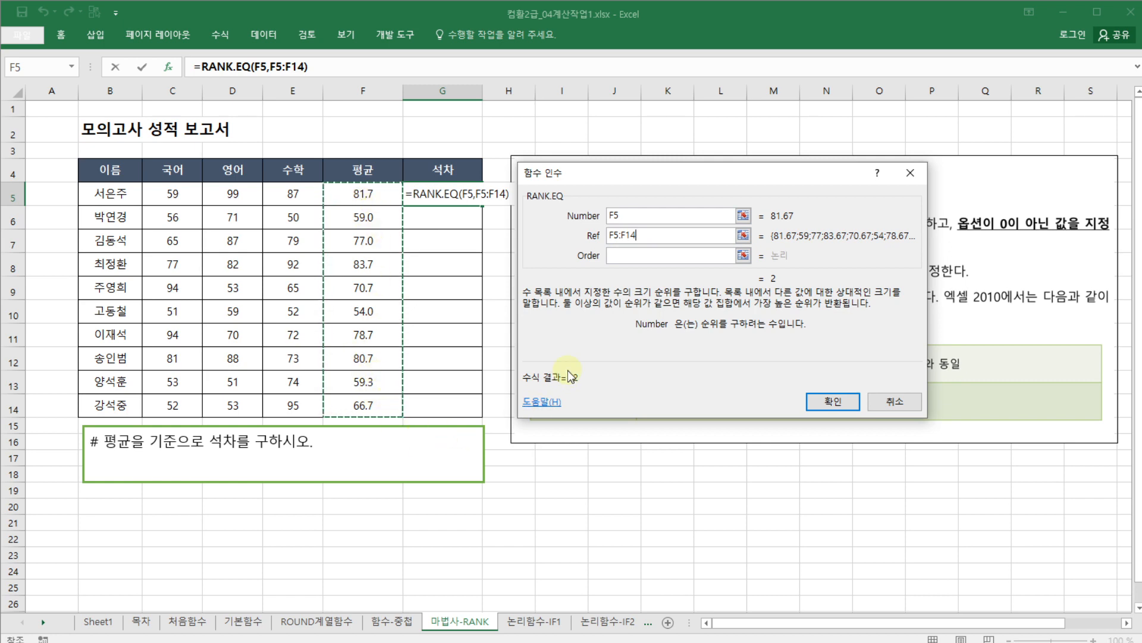
key("F4")
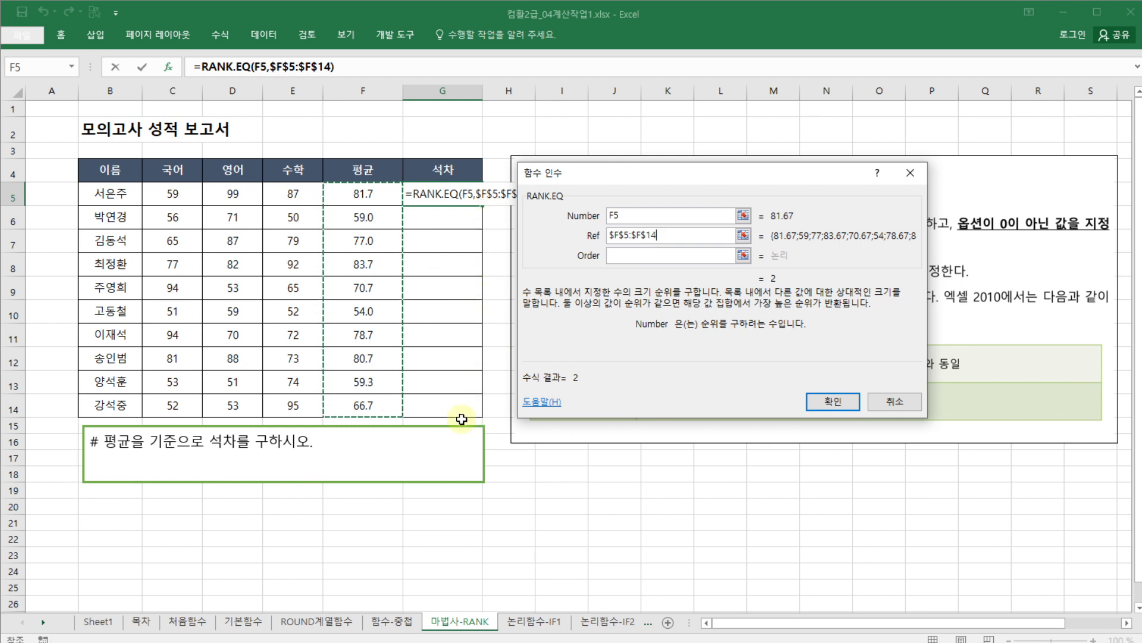
left_click(618, 258)
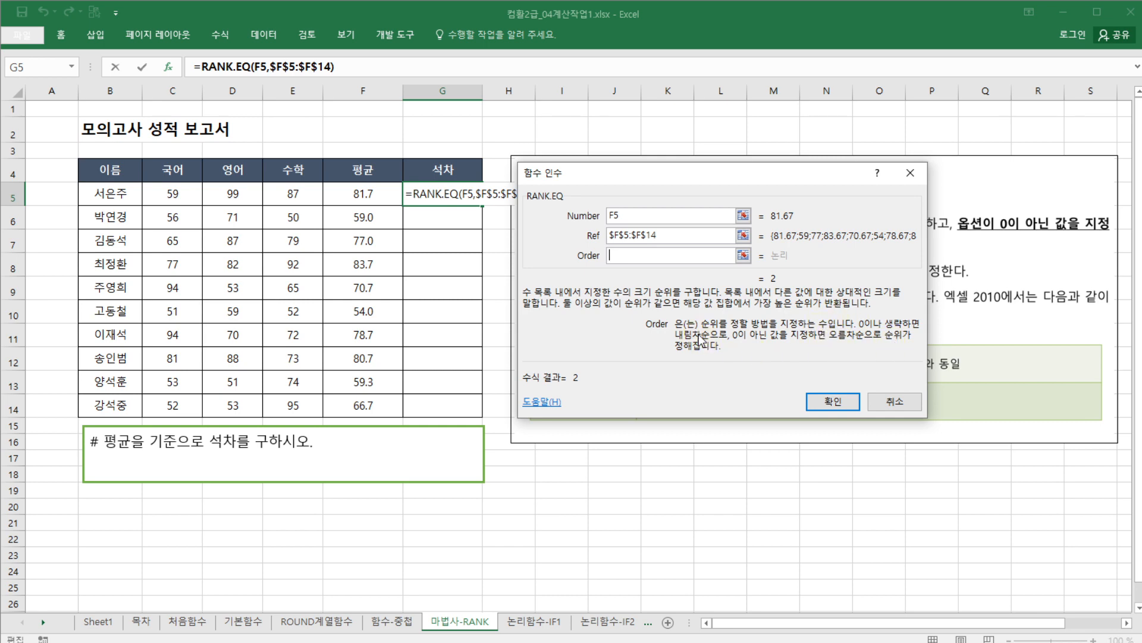
type("0")
key("BackSpace")
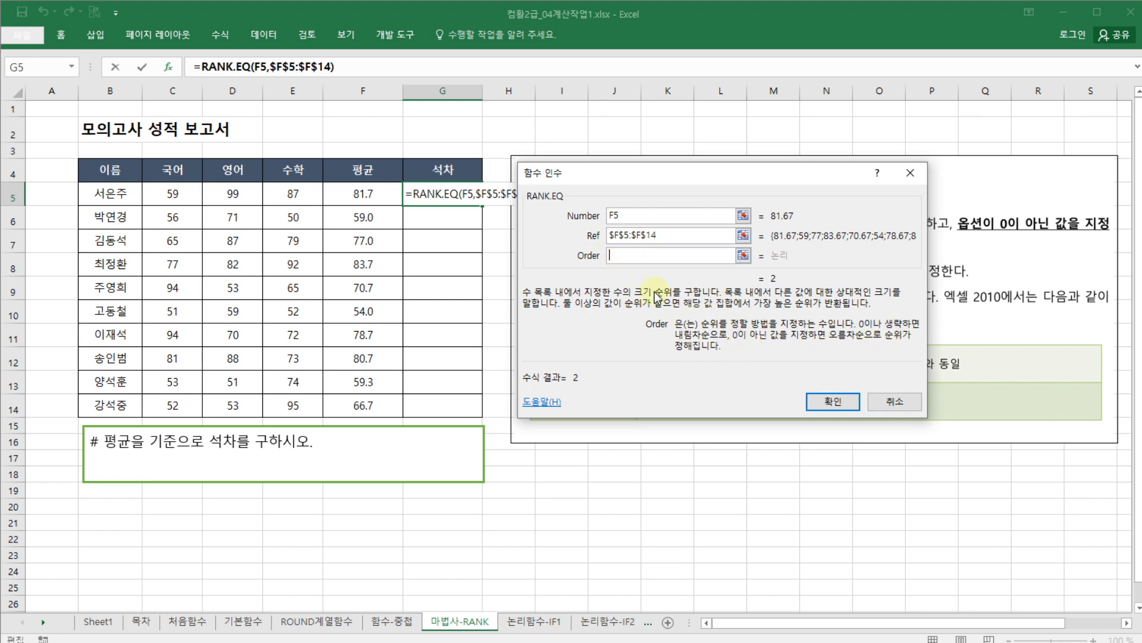
left_click(826, 406)
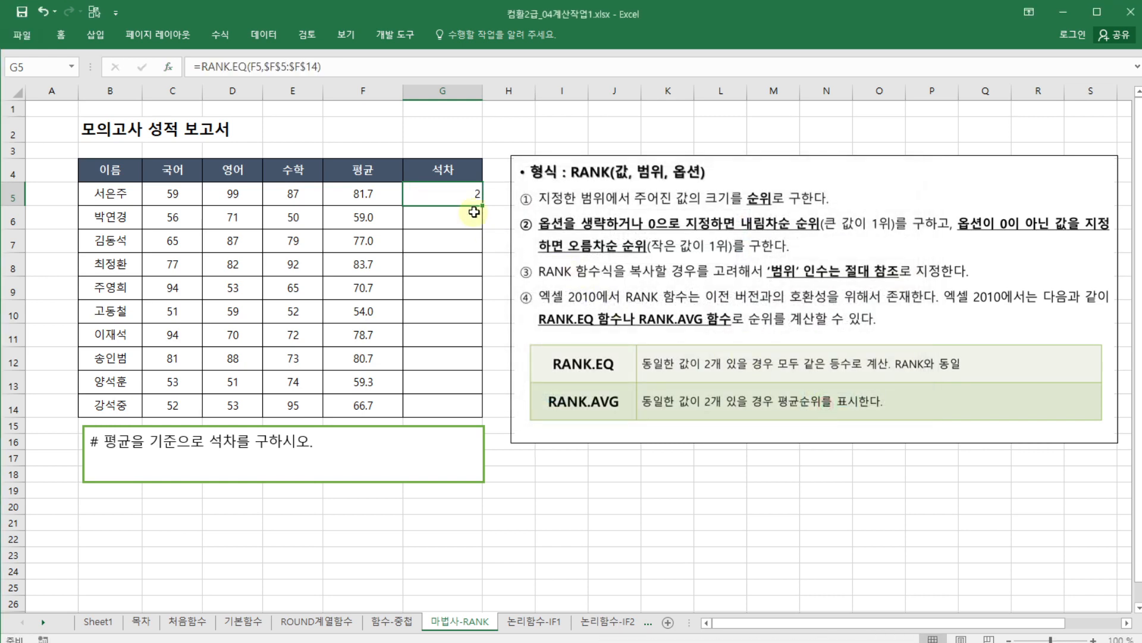
Step: Copy the rank formula from G5 down through G14, and check the references in the last student's formula
left_click_drag(484, 208, 497, 416)
left_click(503, 380)
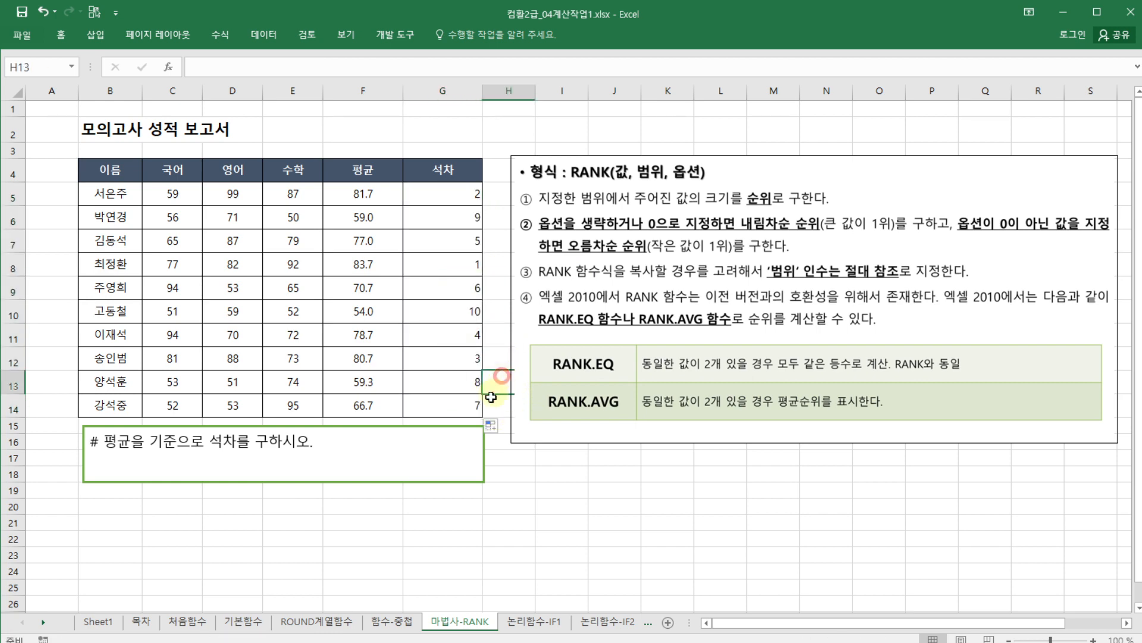
double_click(445, 408)
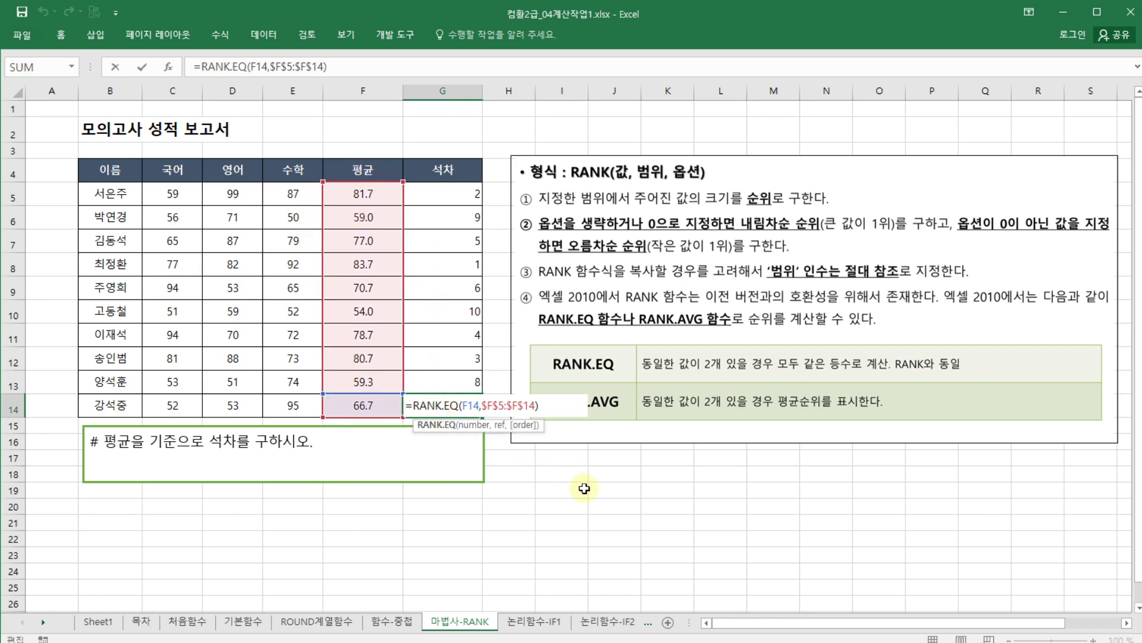
key("ctrl+Return")
left_click(564, 468)
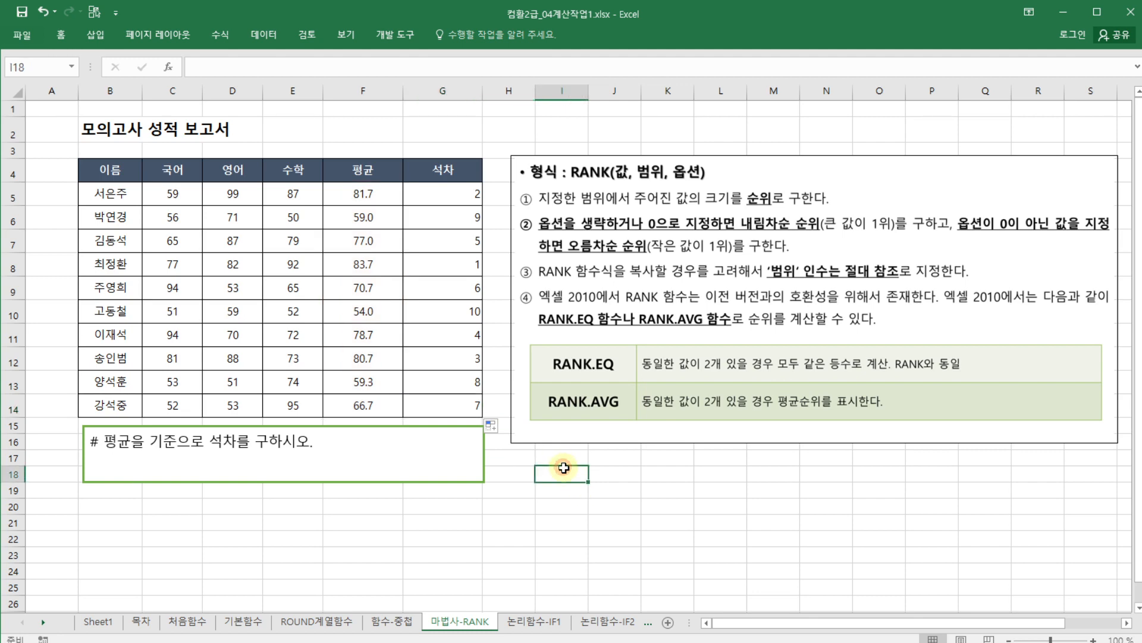
Step: Review the RANK.EQ arguments of cell G5 in the function arguments dialog, and close it without changing anything
left_click(518, 471)
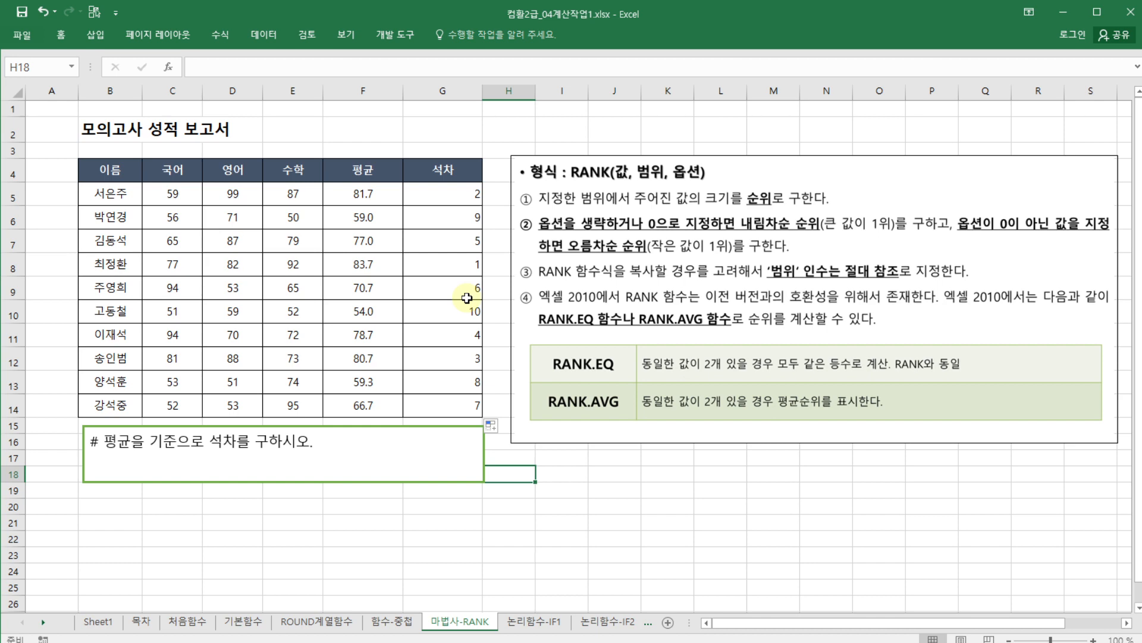
left_click(441, 192)
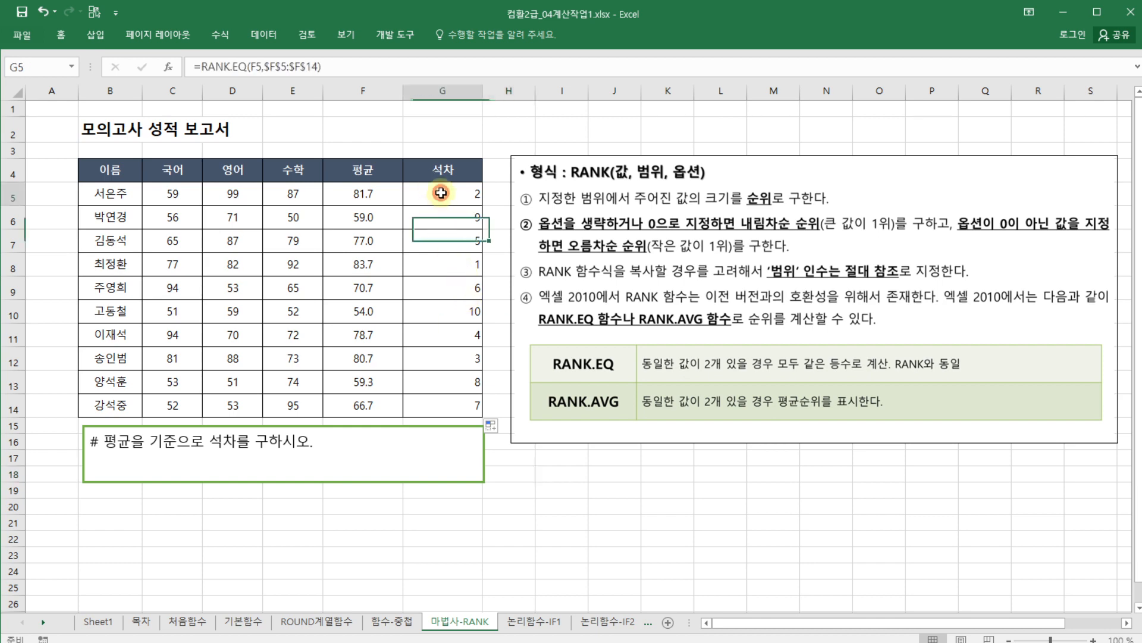
left_click(169, 67)
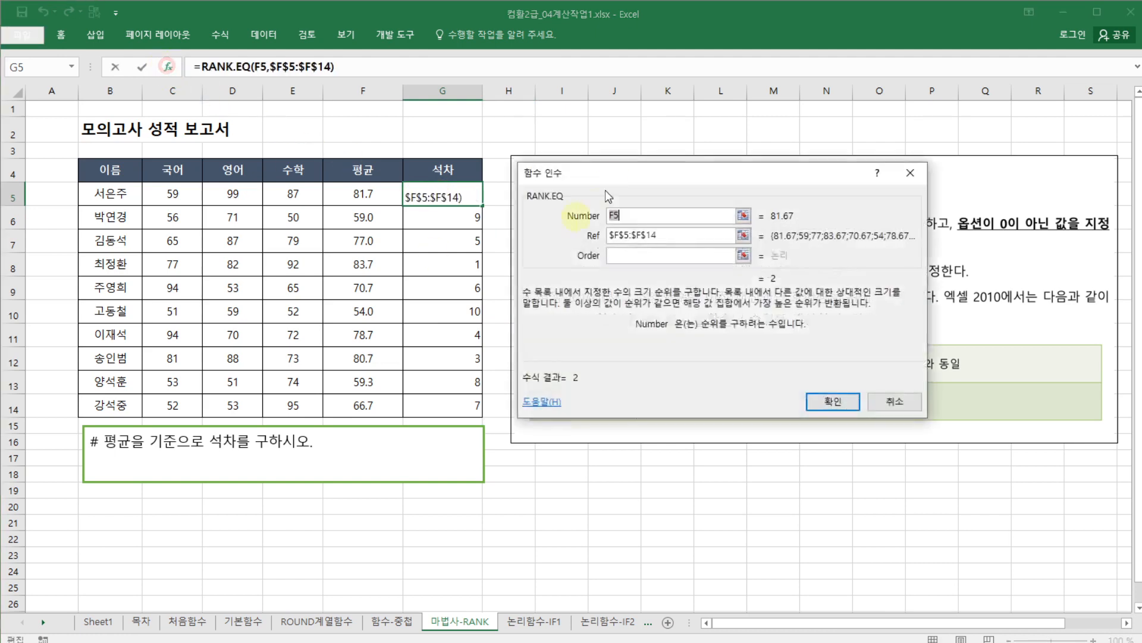
left_click_drag(612, 180, 609, 217)
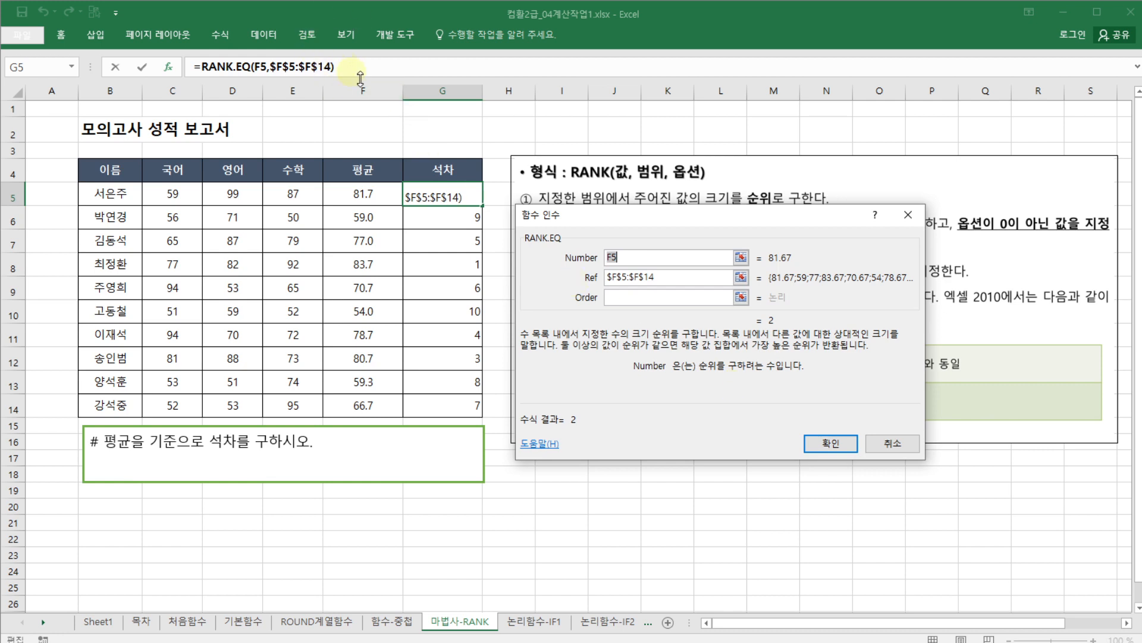
left_click(833, 441)
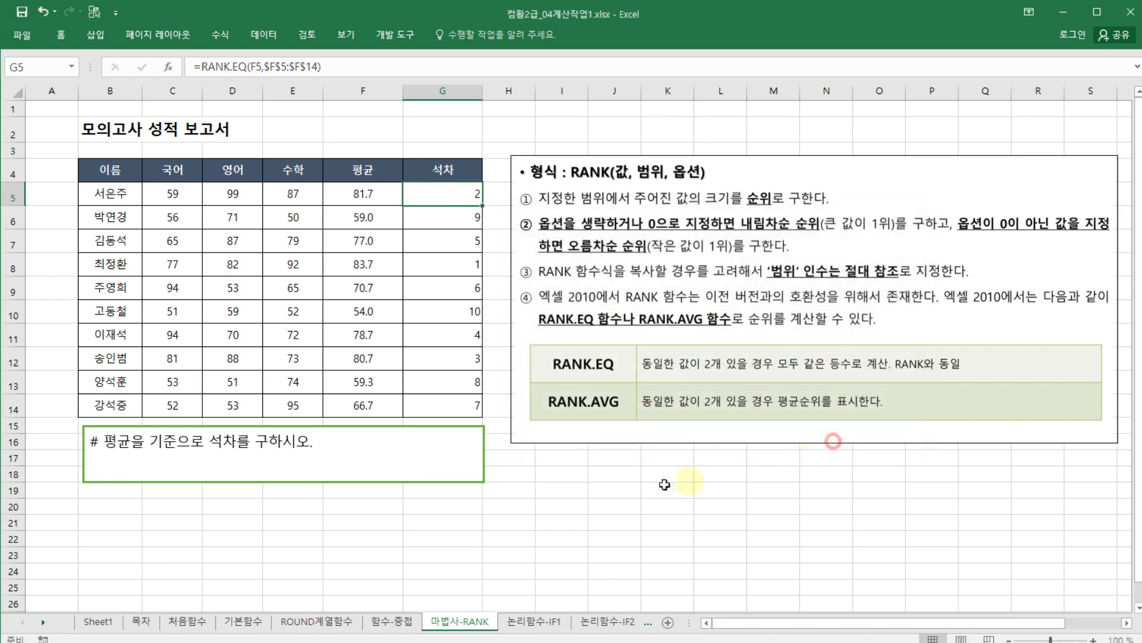
left_click(544, 476)
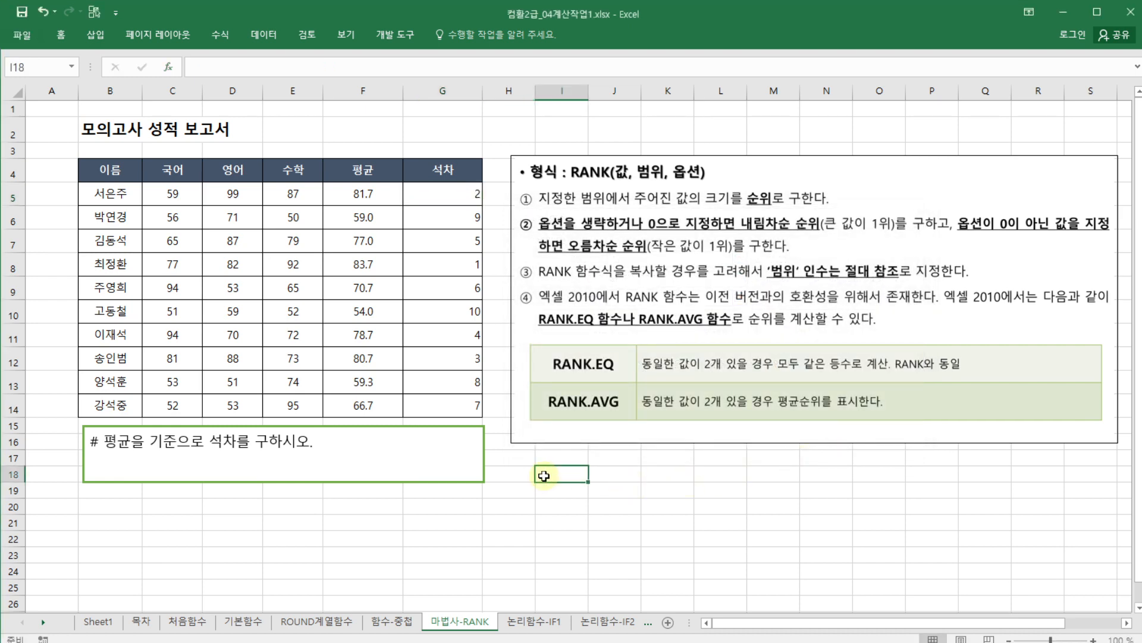
Step: Return to the Sheet1 worksheet with the 기본함수2 title image
left_click(99, 621)
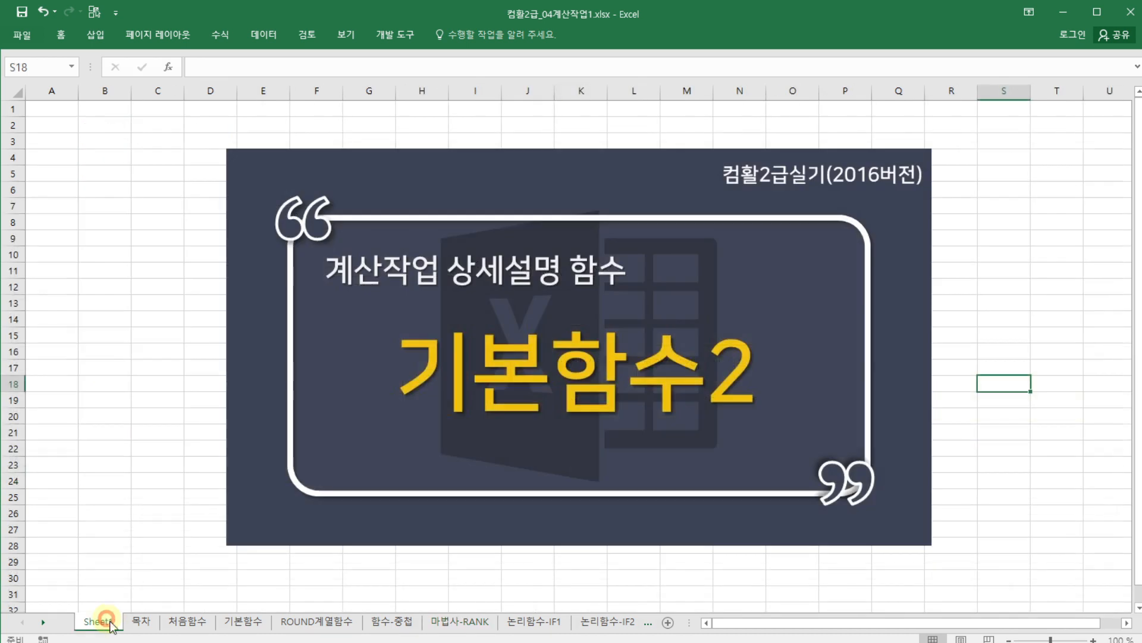
left_click(670, 579)
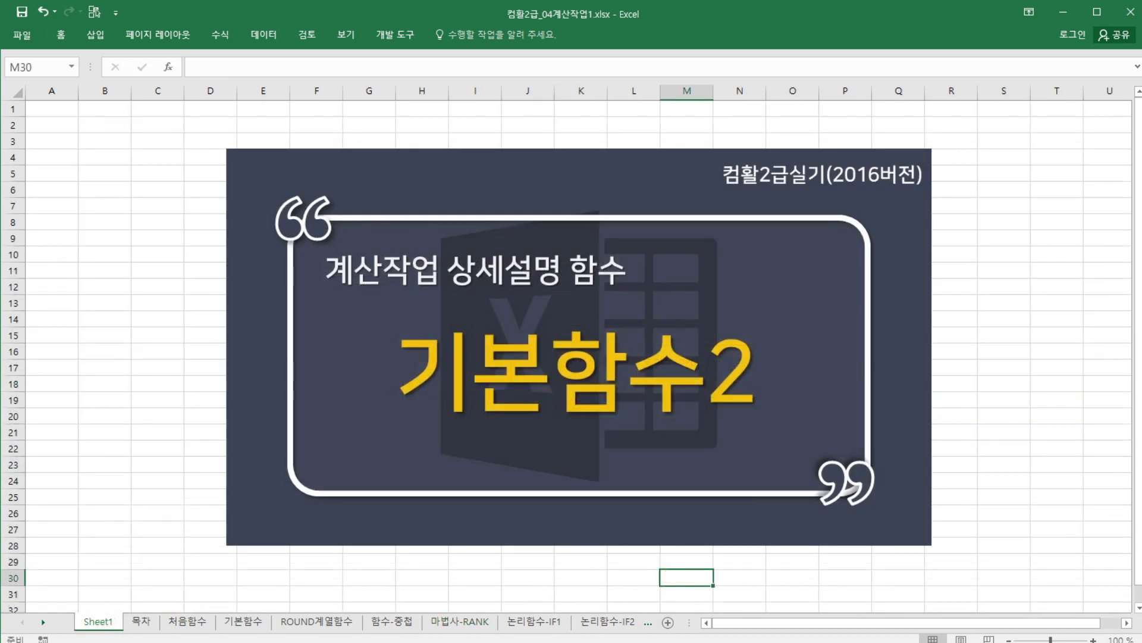